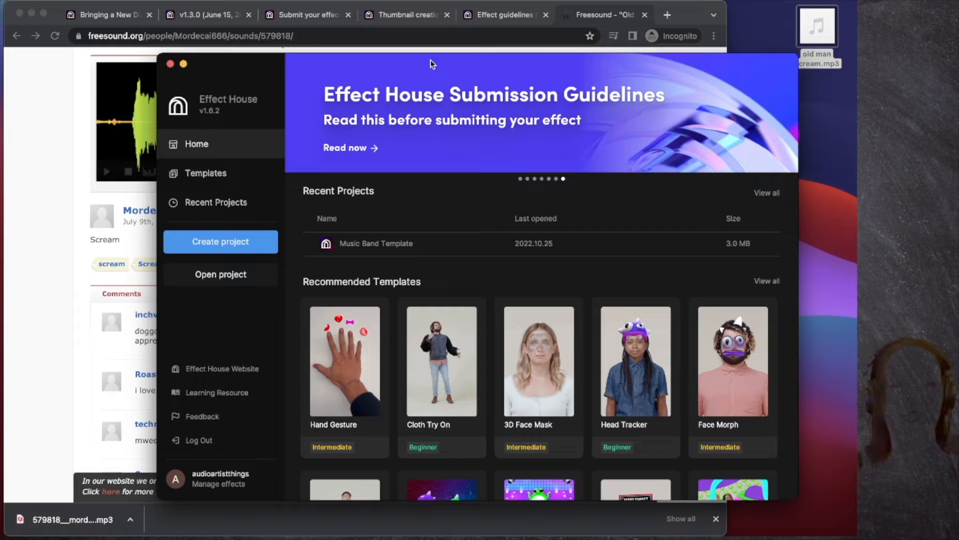
Step: Move the Effect House window left and select the downloaded old man scream audio file
{"action": "left_click_drag", "start_coordinate": [433, 64], "coordinate": [411, 61]}
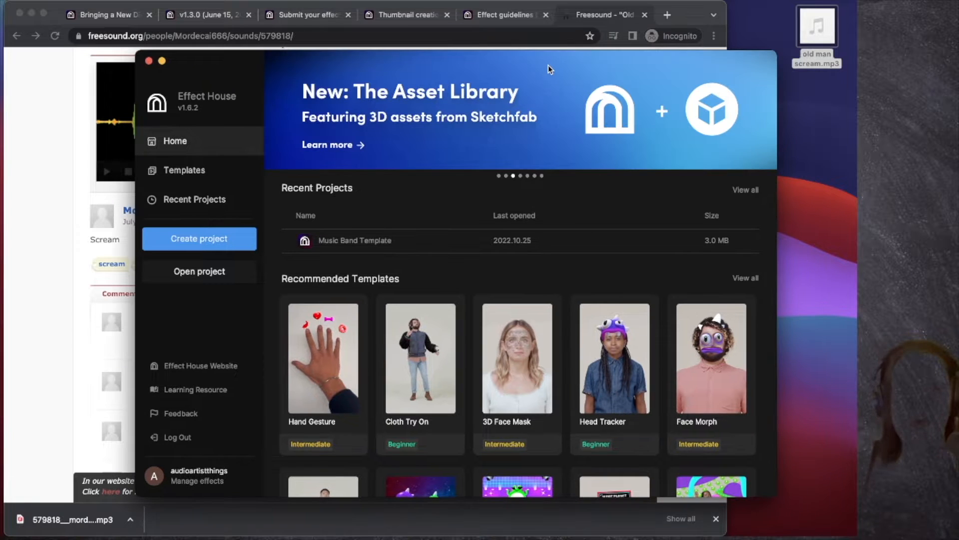
{"action": "left_click_drag", "start_coordinate": [547, 65], "coordinate": [524, 61]}
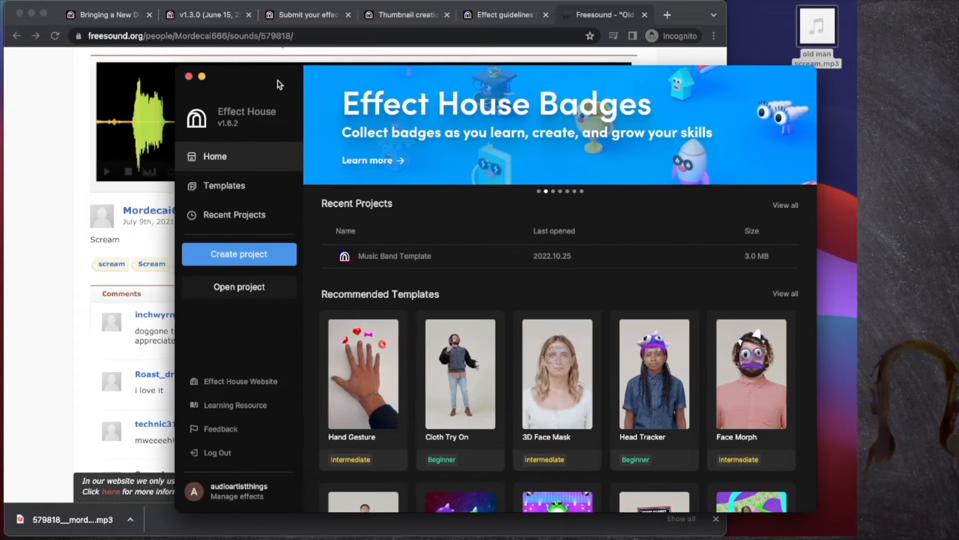
{"action": "left_click", "coordinate": [35, 253]}
{"action": "scroll", "coordinate": [35, 254], "scroll_direction": "up", "scroll_amount": 3}
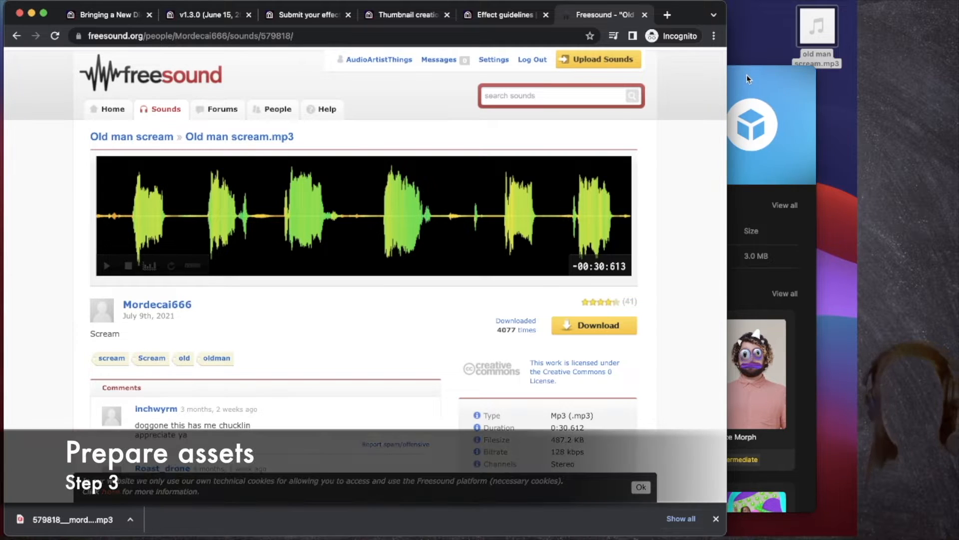
{"action": "left_click", "coordinate": [795, 68]}
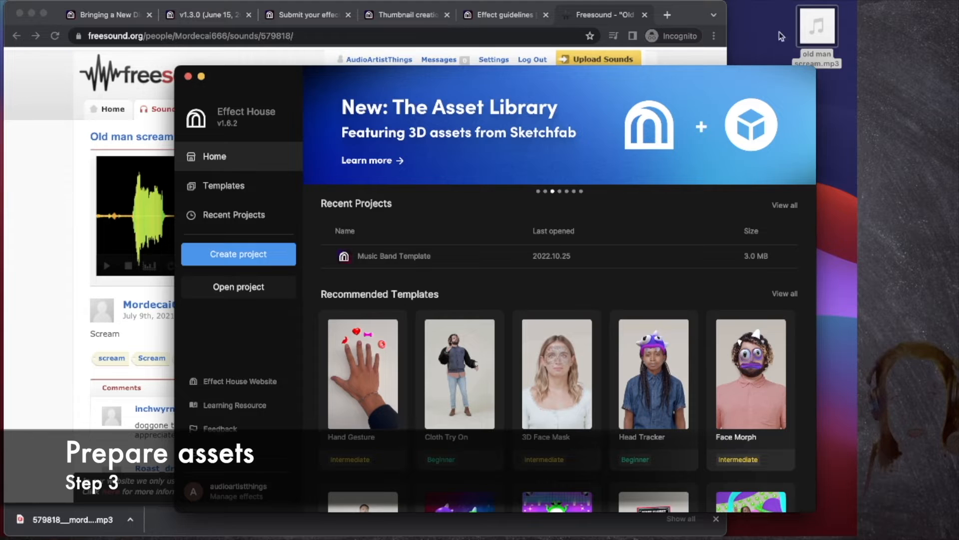
{"action": "left_click", "coordinate": [816, 30]}
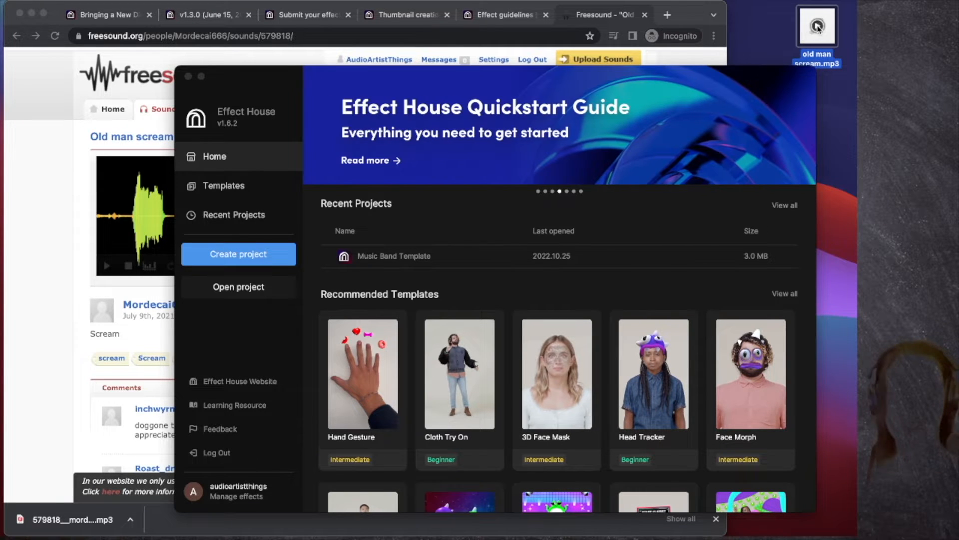
Step: Browse the guide tabs in Chrome and end on the Thumbnail creation guide
{"action": "left_click", "coordinate": [303, 15]}
{"action": "left_click", "coordinate": [421, 16]}
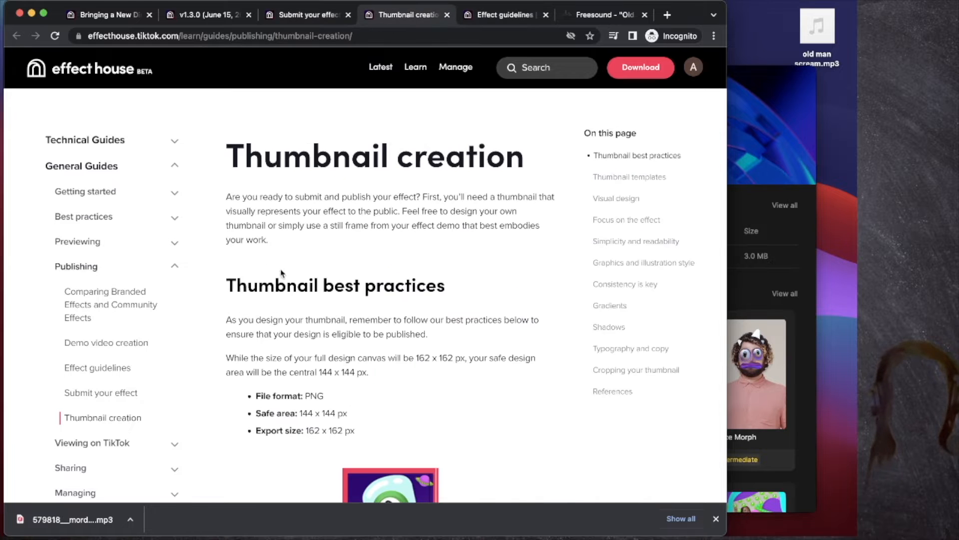
{"action": "scroll", "coordinate": [282, 274], "scroll_direction": "down", "scroll_amount": 1}
{"action": "left_click", "coordinate": [206, 15]}
{"action": "left_click", "coordinate": [107, 15]}
{"action": "left_click", "coordinate": [307, 15]}
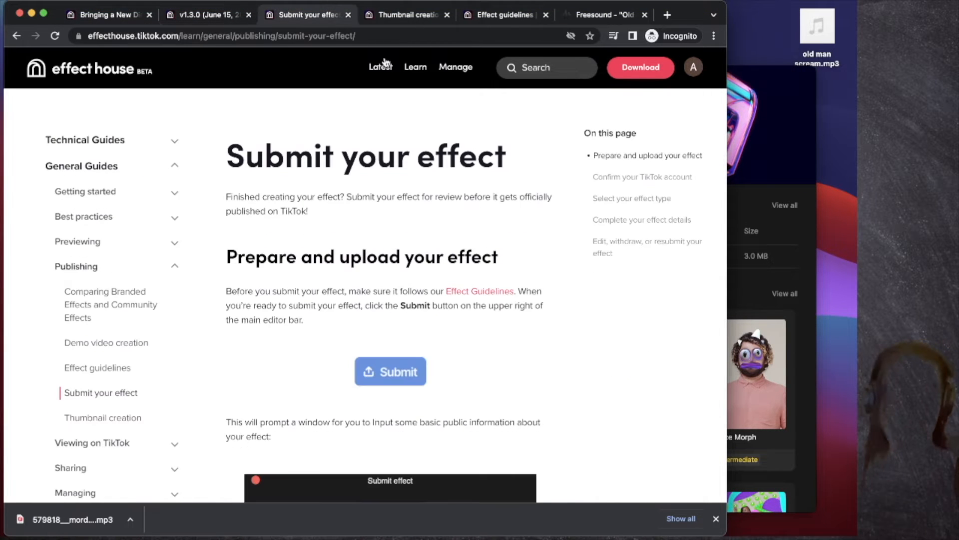
{"action": "left_click", "coordinate": [392, 18]}
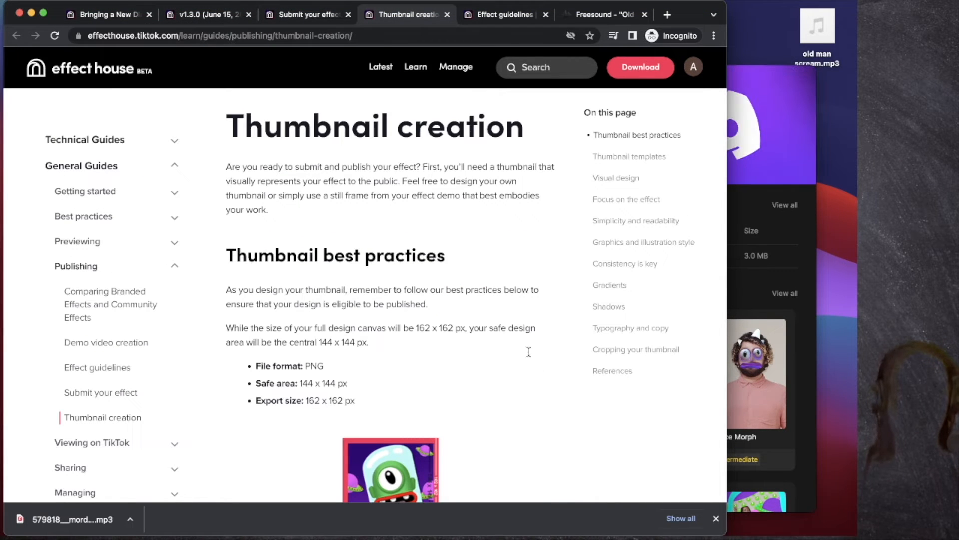
Step: Bring Effect House in front of the thumbnail guide and move its window up and left
{"action": "left_click", "coordinate": [758, 198]}
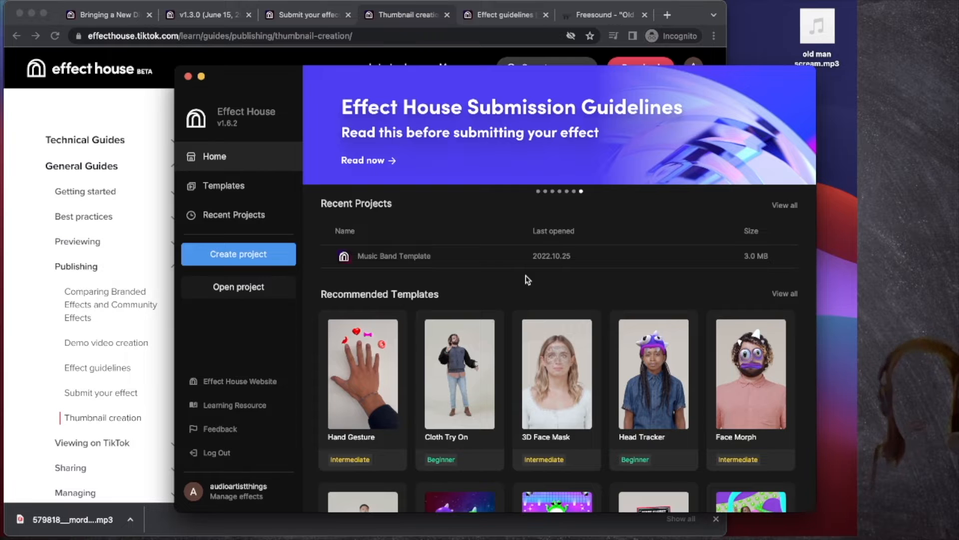
{"action": "left_click", "coordinate": [70, 323]}
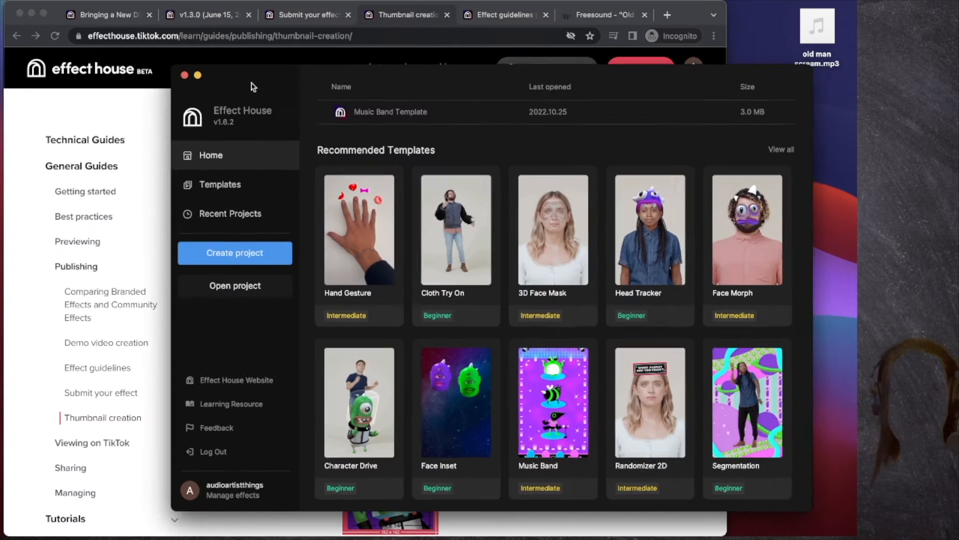
{"action": "left_click_drag", "start_coordinate": [252, 83], "coordinate": [203, 74]}
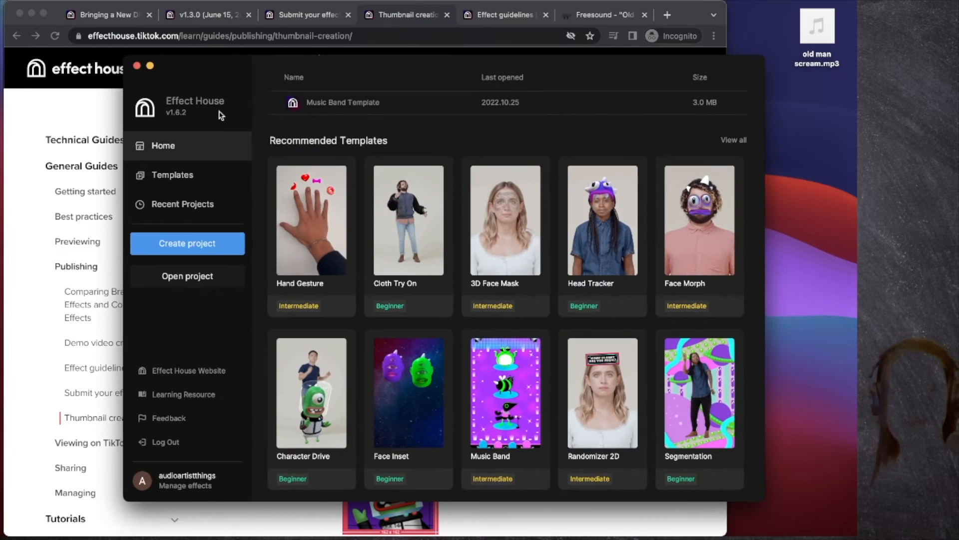
Step: Create a blank project, save it as 'old man scream', and place Start below Update
{"action": "left_click", "coordinate": [187, 243]}
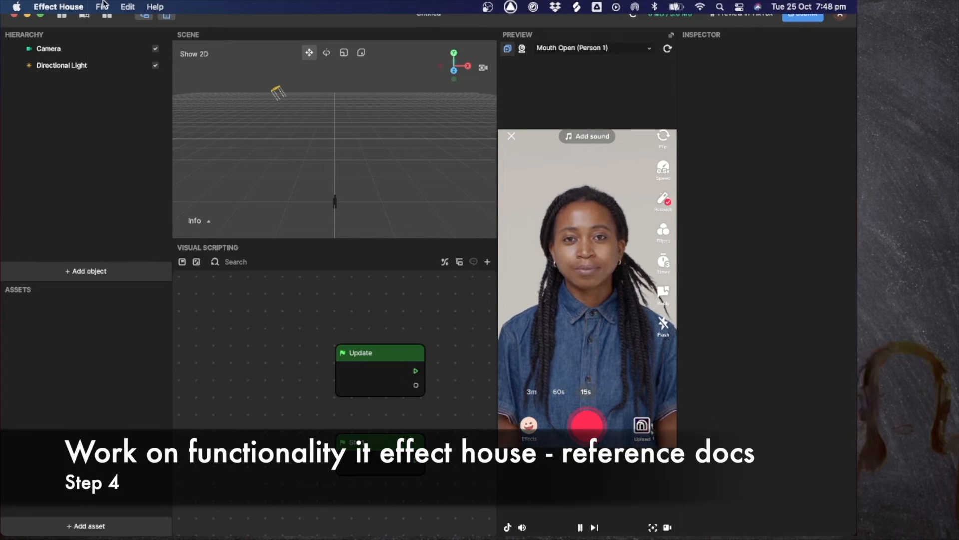
{"action": "left_click", "coordinate": [103, 7]}
{"action": "left_click", "coordinate": [120, 96]}
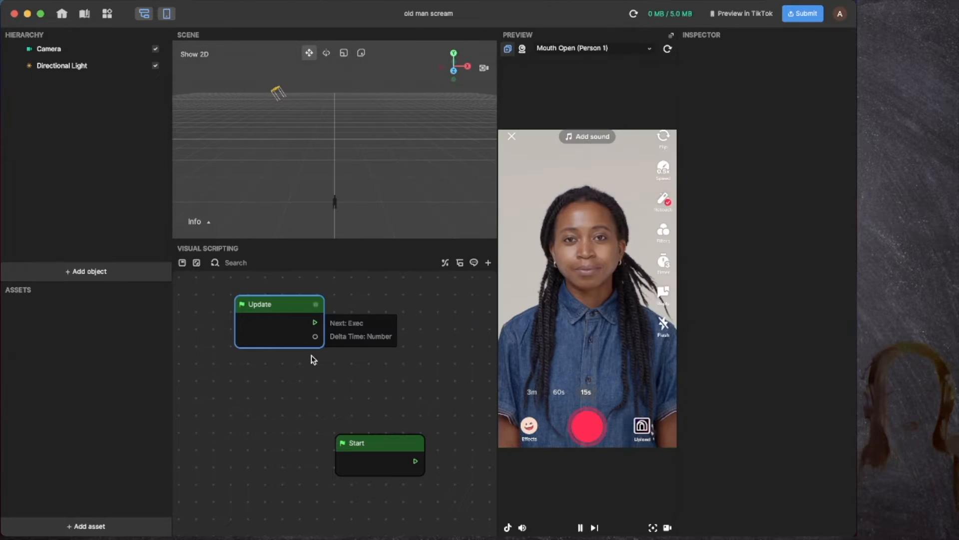
{"action": "left_click_drag", "start_coordinate": [374, 439], "coordinate": [257, 390]}
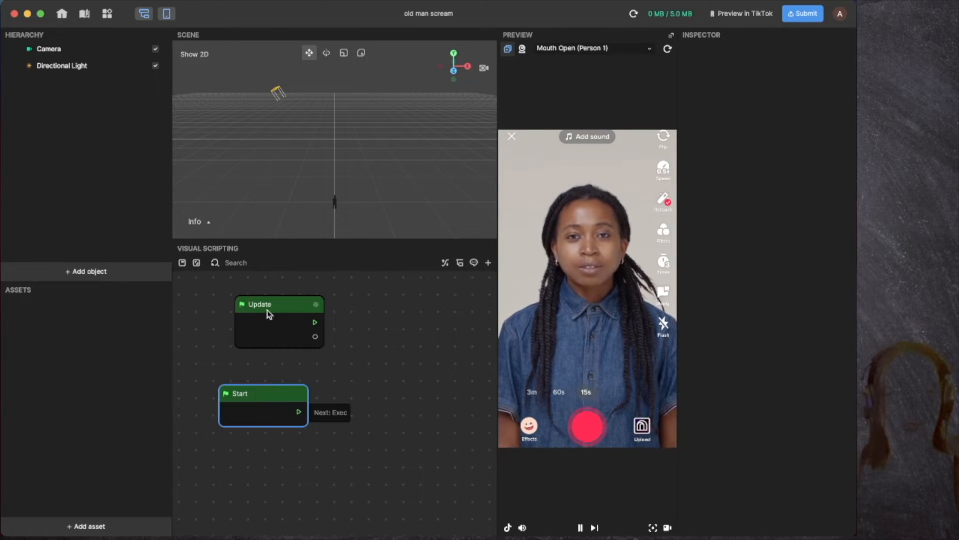
{"action": "left_click_drag", "start_coordinate": [277, 308], "coordinate": [249, 309]}
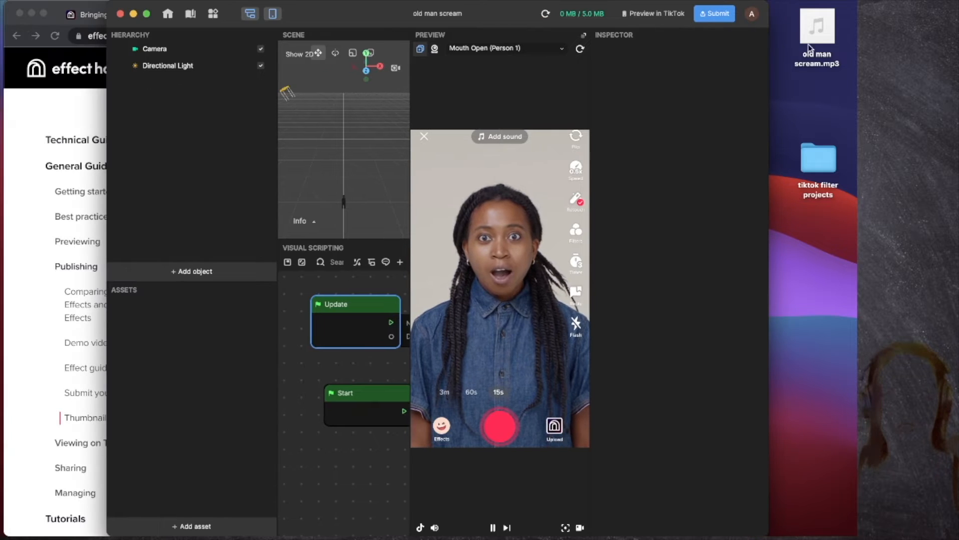
Step: Import the old man scream mp3 and add a Facial Movement Detection node beside Update
{"action": "left_click_drag", "start_coordinate": [817, 28], "coordinate": [143, 338]}
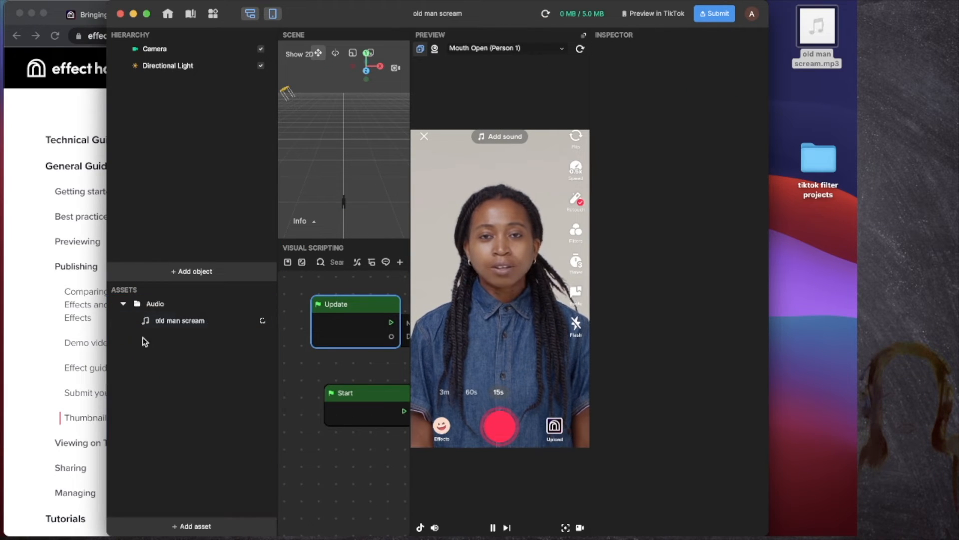
{"action": "left_click_drag", "start_coordinate": [373, 20], "coordinate": [276, 11]}
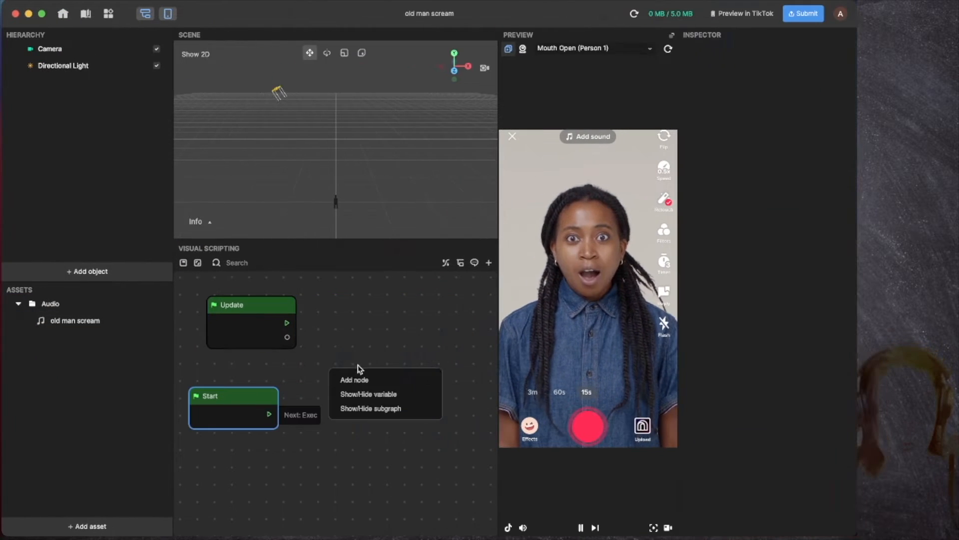
{"action": "left_click", "coordinate": [360, 378]}
{"action": "left_click", "coordinate": [362, 313]}
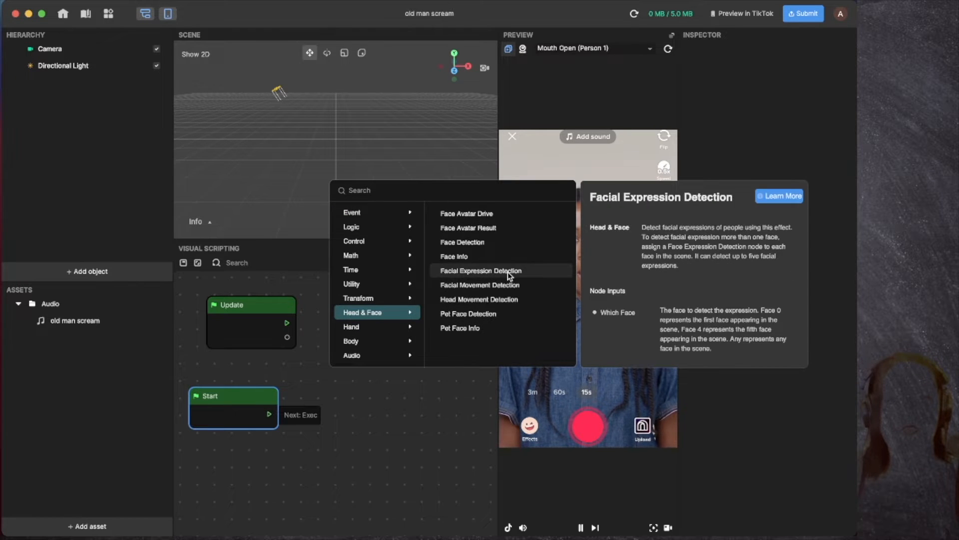
{"action": "left_click", "coordinate": [518, 287]}
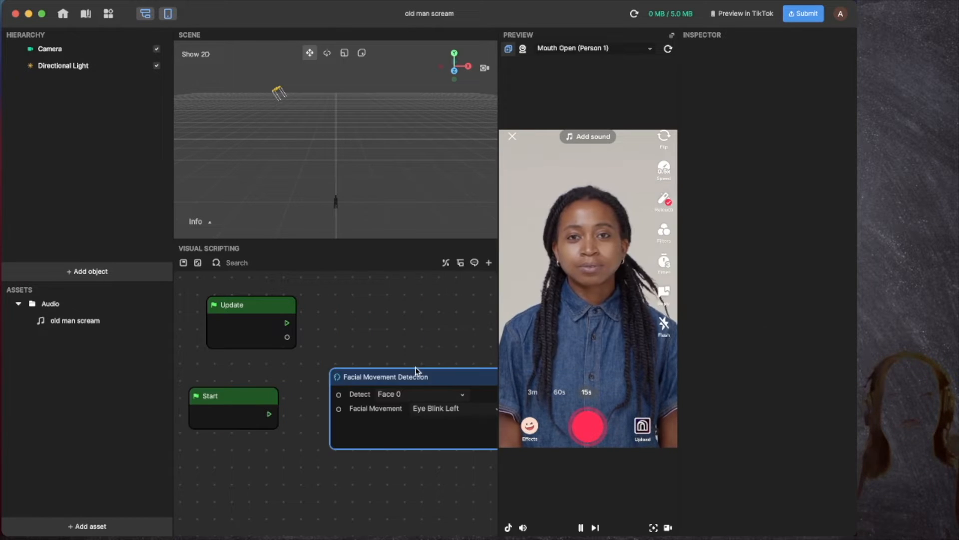
{"action": "left_click_drag", "start_coordinate": [416, 369], "coordinate": [355, 335]}
Step: Set the detection to Mouth Open and add an Audio Resource node for old man scream
{"action": "left_click", "coordinate": [367, 366]}
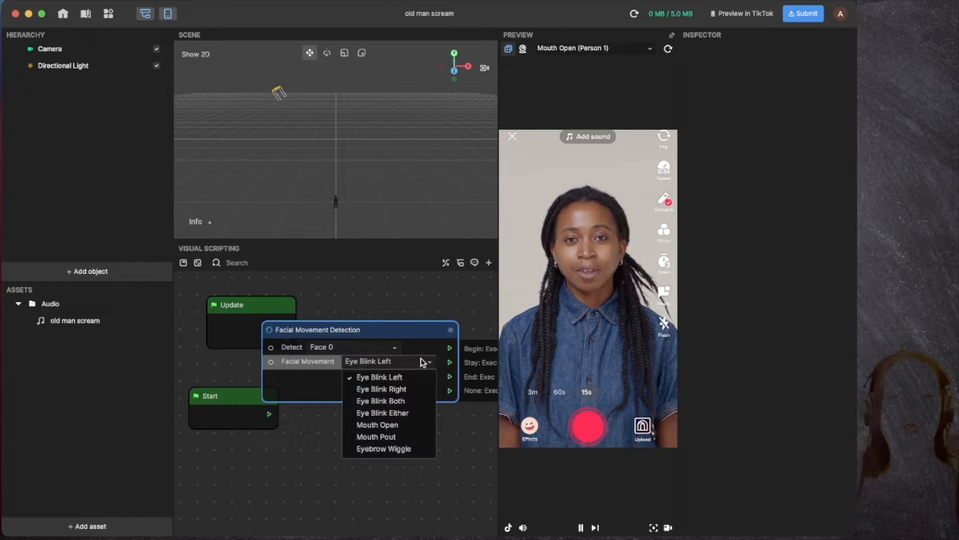
{"action": "left_click", "coordinate": [412, 425]}
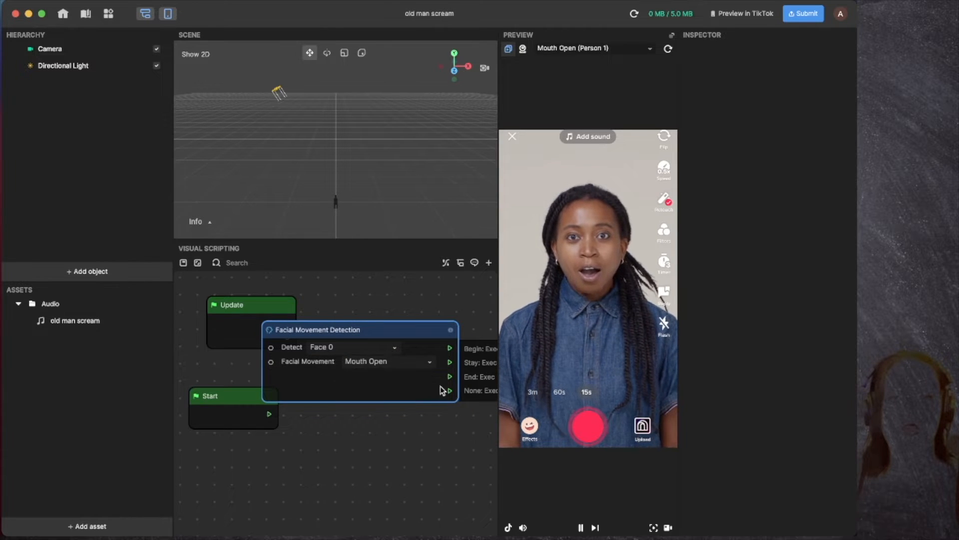
{"action": "left_click", "coordinate": [429, 363]}
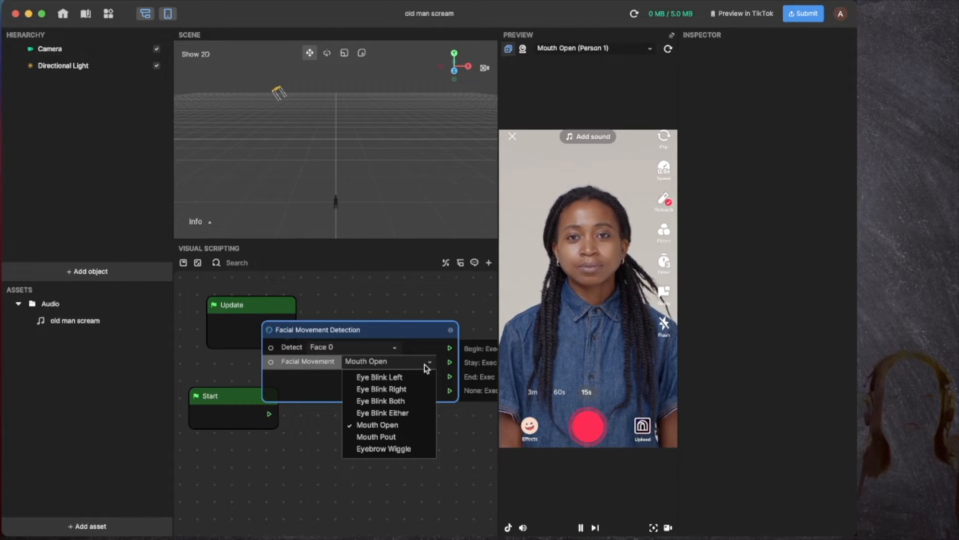
{"action": "left_click", "coordinate": [414, 424]}
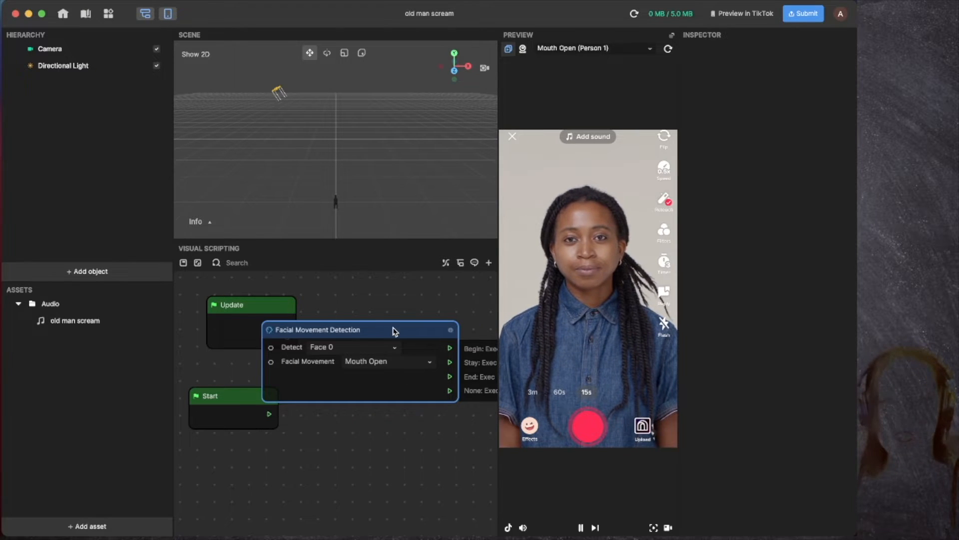
{"action": "left_click_drag", "start_coordinate": [395, 331], "coordinate": [384, 306]}
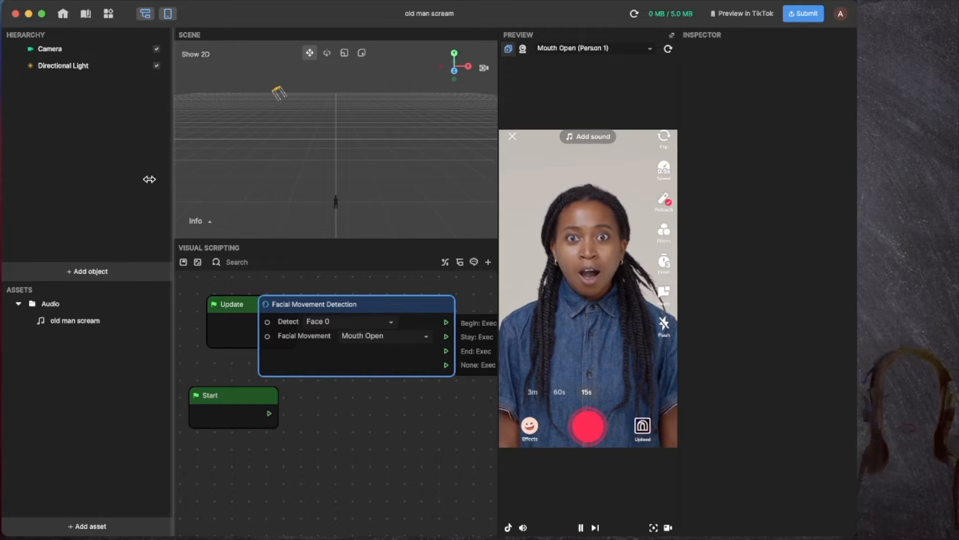
{"action": "left_click_drag", "start_coordinate": [77, 324], "coordinate": [381, 429]}
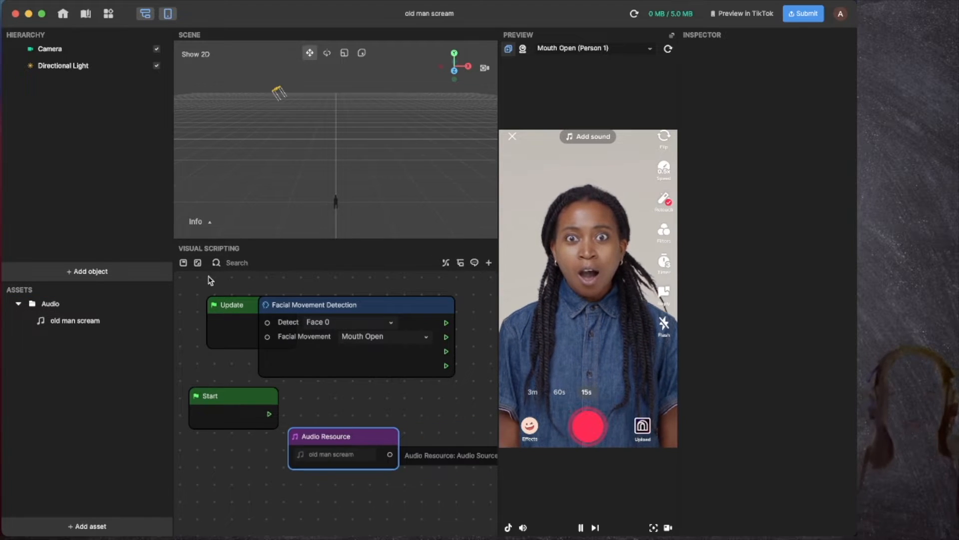
Step: Move the Start and Audio Resource nodes, then add an Audio Player Controller node from the Audio category
{"action": "left_click", "coordinate": [198, 263]}
{"action": "left_click_drag", "start_coordinate": [243, 415], "coordinate": [228, 362]}
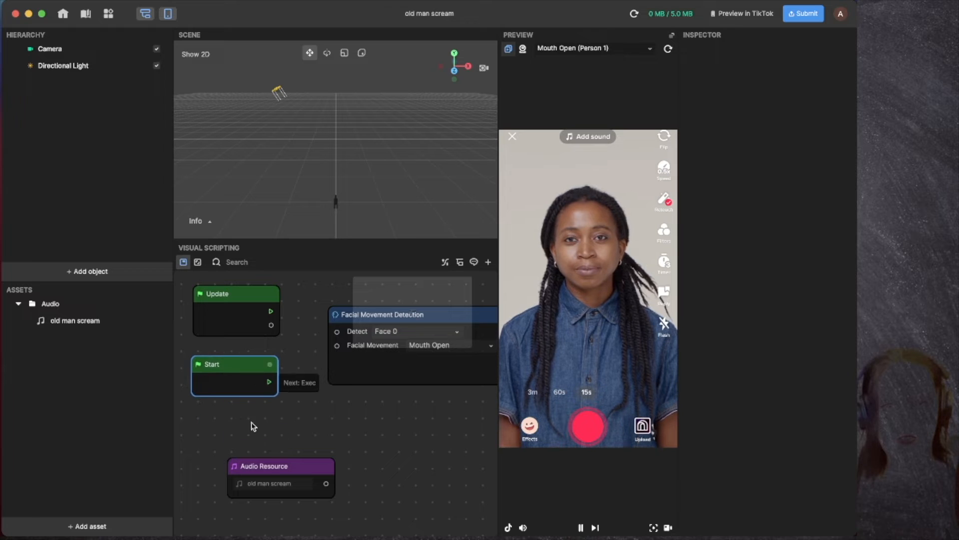
{"action": "left_click_drag", "start_coordinate": [268, 468], "coordinate": [245, 447]}
{"action": "right_click", "coordinate": [326, 411]}
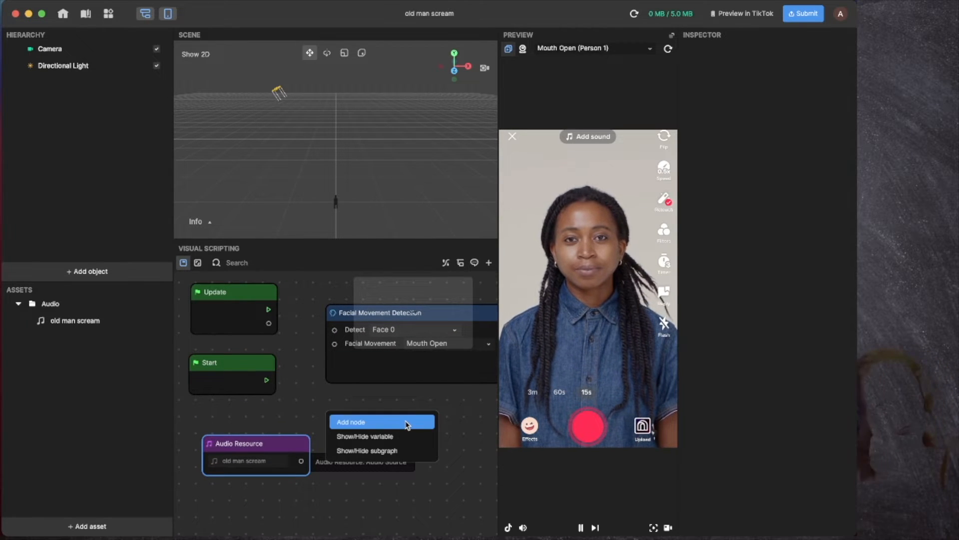
{"action": "left_click", "coordinate": [379, 423]}
{"action": "mouse_move", "coordinate": [364, 400]}
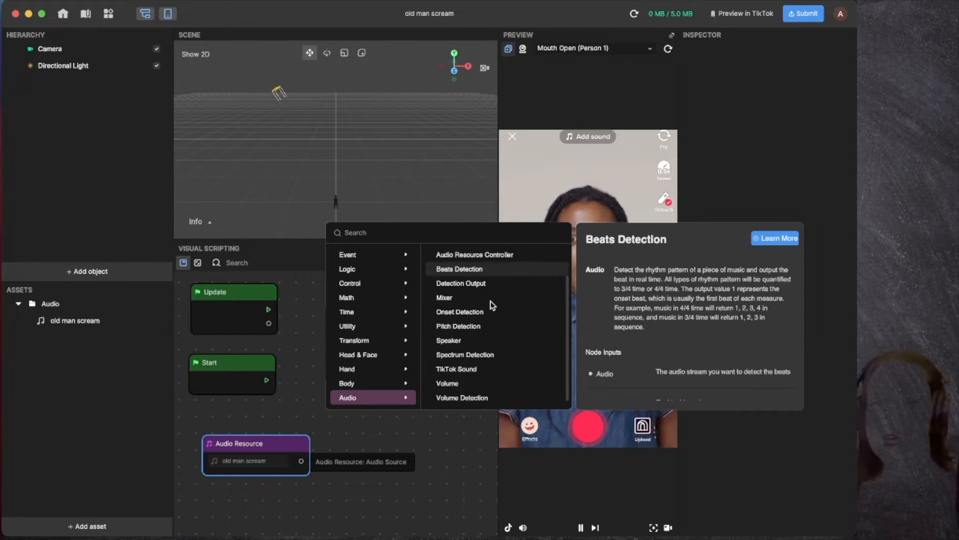
{"action": "left_click", "coordinate": [472, 256]}
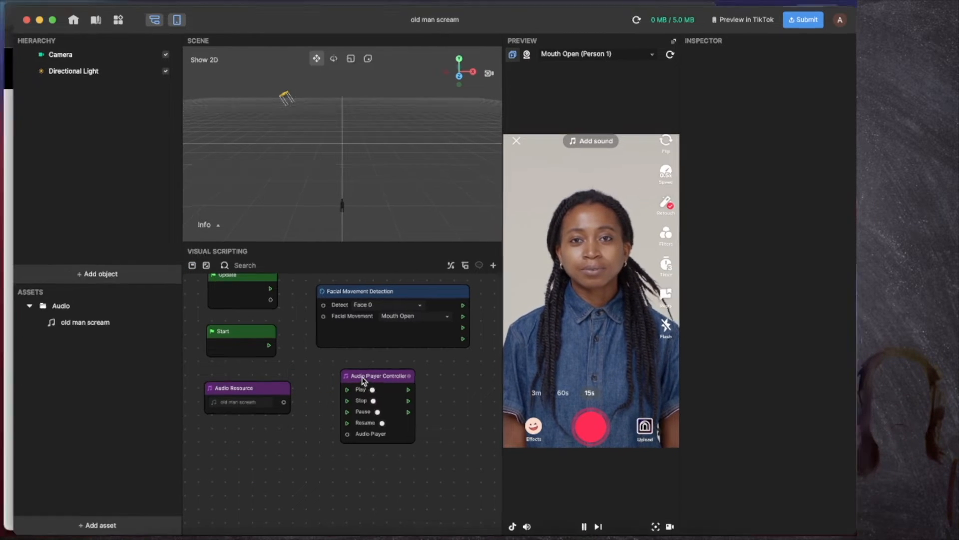
{"action": "key", "text": "ctrl+Up"}
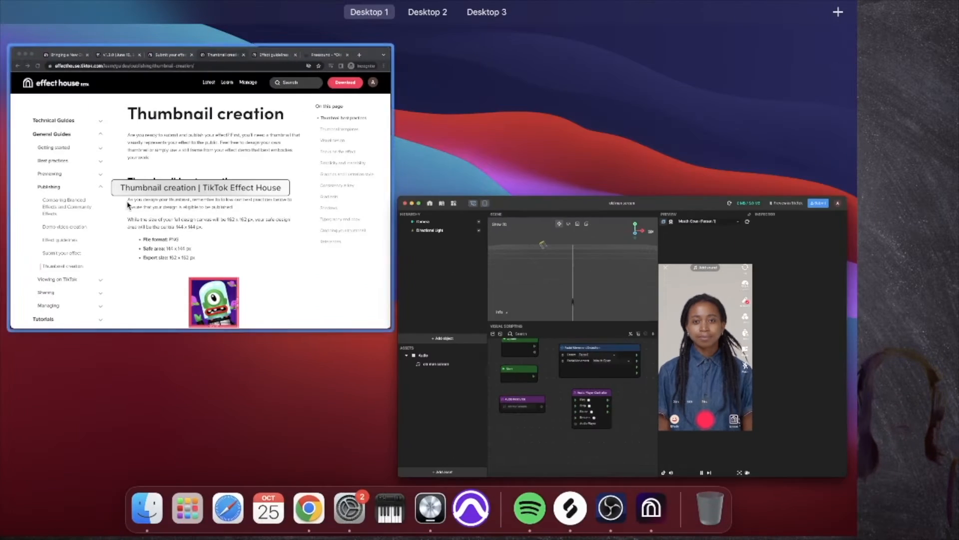
Step: Enlarge the Audio guide's example of a player wired into an Audio Player Controller, then return to Effect House
{"action": "left_click", "coordinate": [127, 206]}
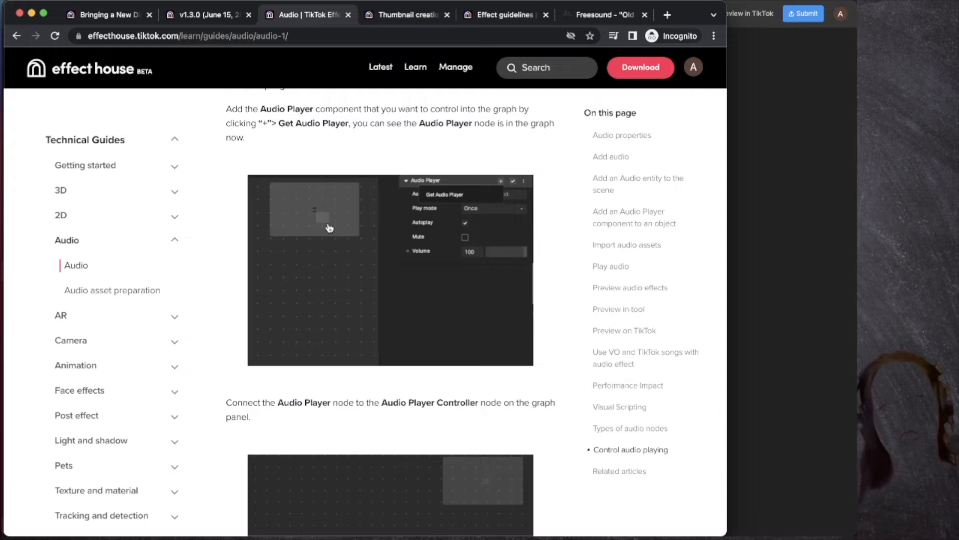
{"action": "scroll", "coordinate": [329, 228], "scroll_direction": "down", "scroll_amount": 5}
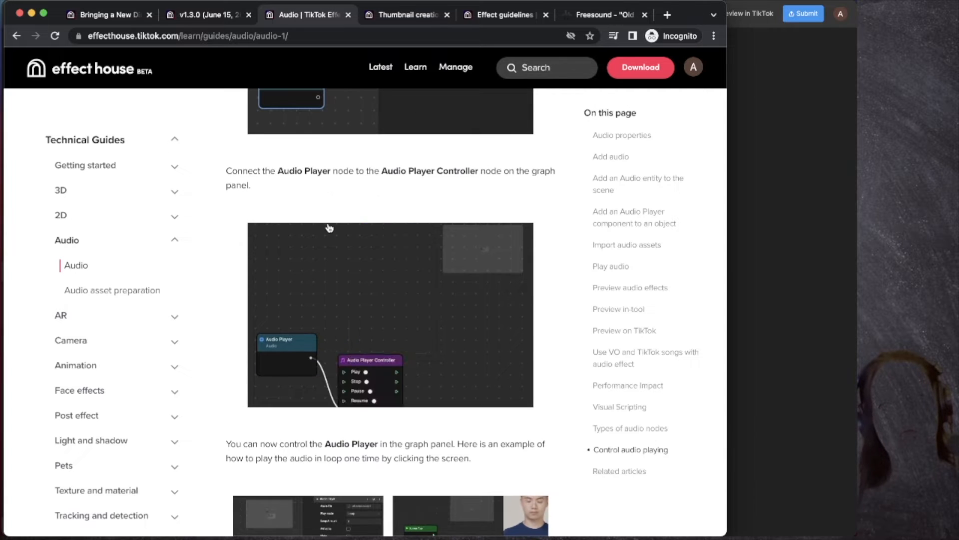
{"action": "scroll", "coordinate": [328, 225], "scroll_direction": "down", "scroll_amount": 2}
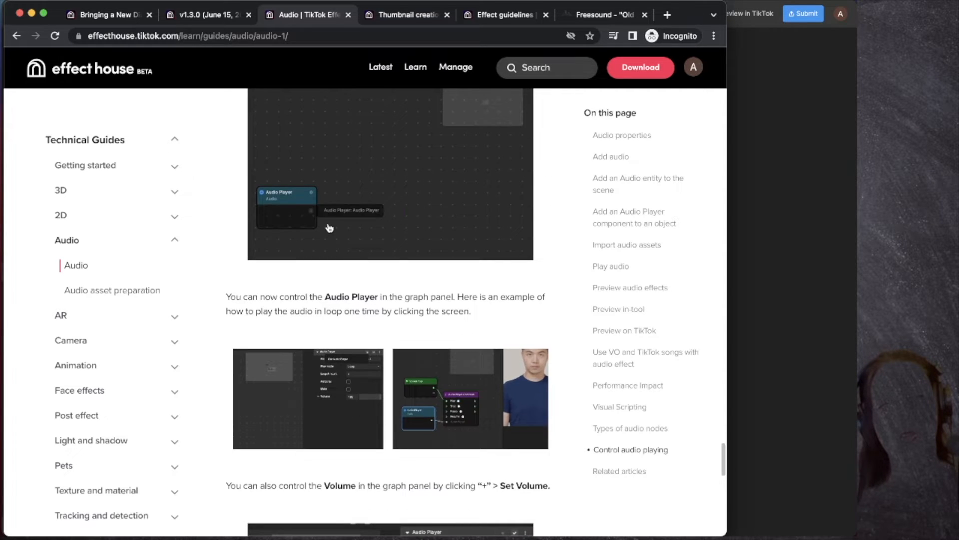
{"action": "scroll", "coordinate": [321, 214], "scroll_direction": "down", "scroll_amount": 4}
{"action": "left_click", "coordinate": [496, 275]}
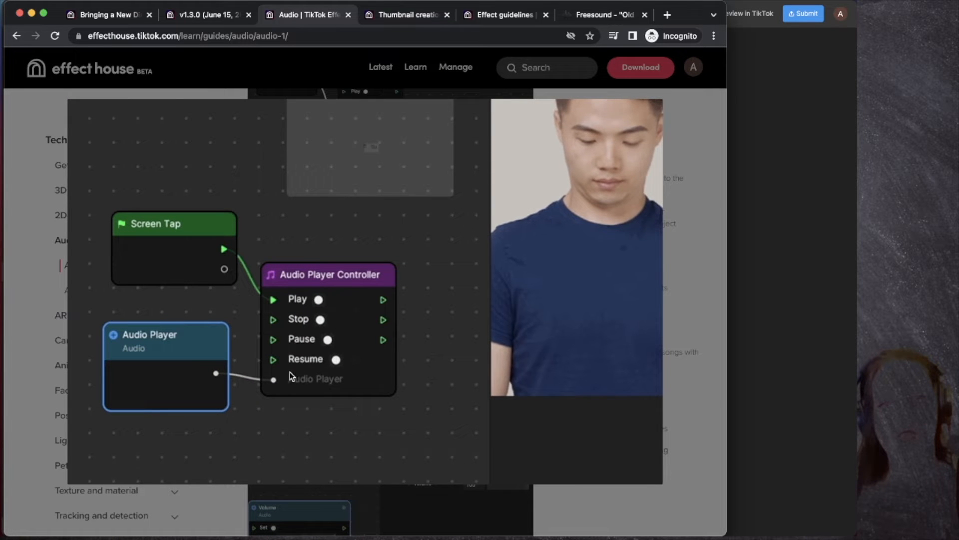
{"action": "key", "text": "ctrl+Up"}
{"action": "left_click", "coordinate": [557, 264]}
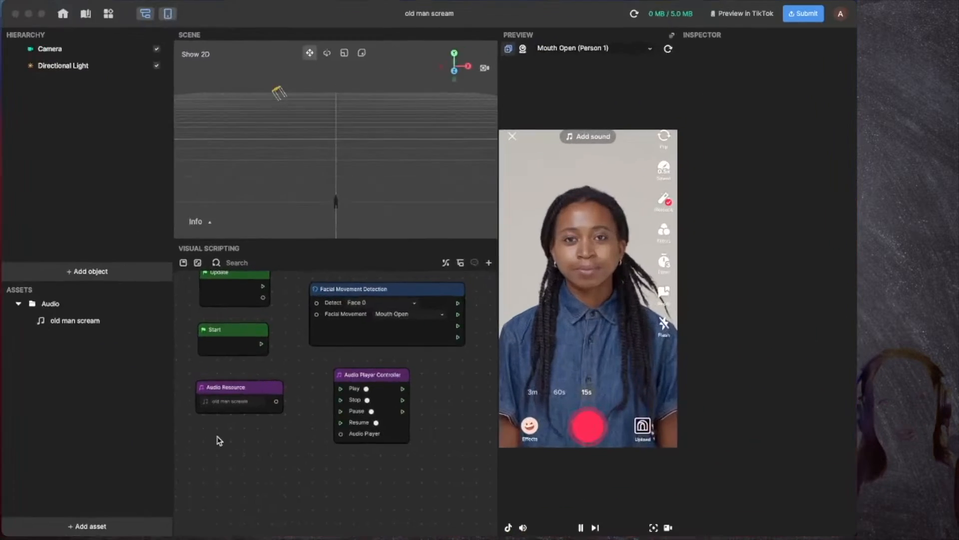
Step: Add an Audio Resource Controller node from the Audio category
{"action": "right_click", "coordinate": [248, 451]}
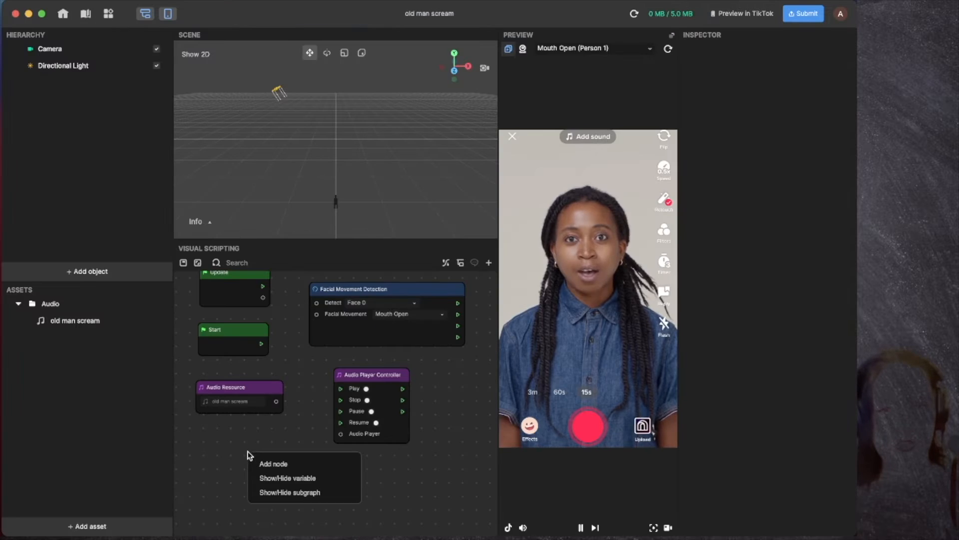
{"action": "left_click", "coordinate": [275, 465]}
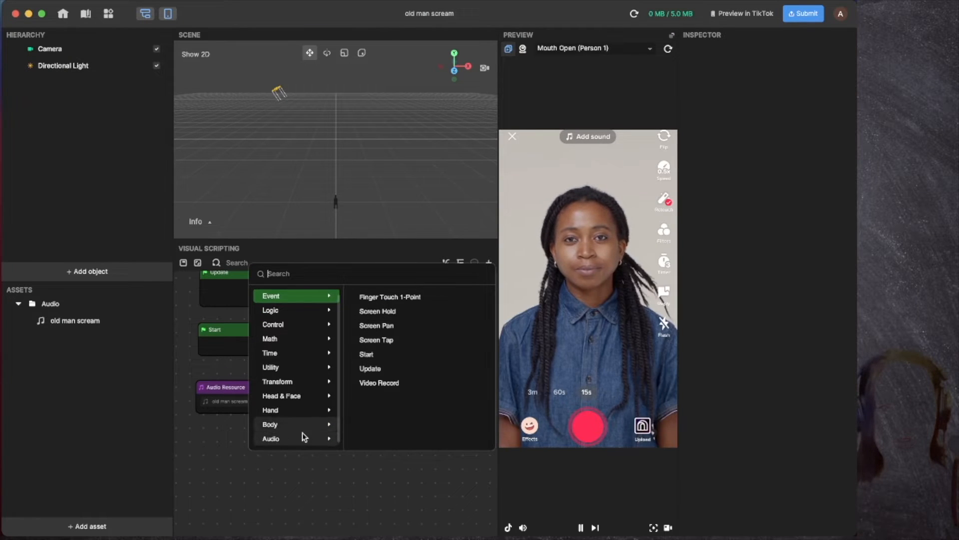
{"action": "left_click", "coordinate": [280, 439]}
{"action": "scroll", "coordinate": [409, 357], "scroll_direction": "up", "scroll_amount": 2}
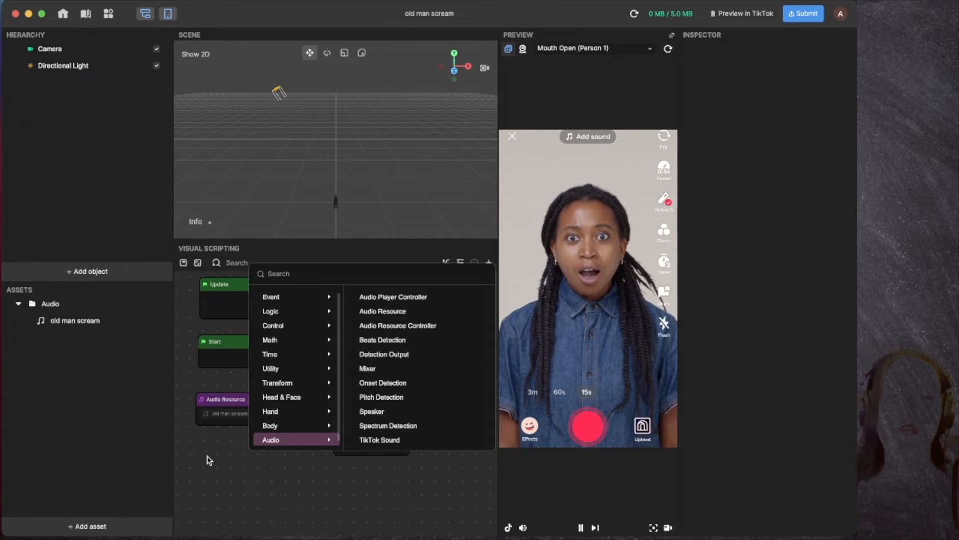
{"action": "left_click", "coordinate": [397, 325]}
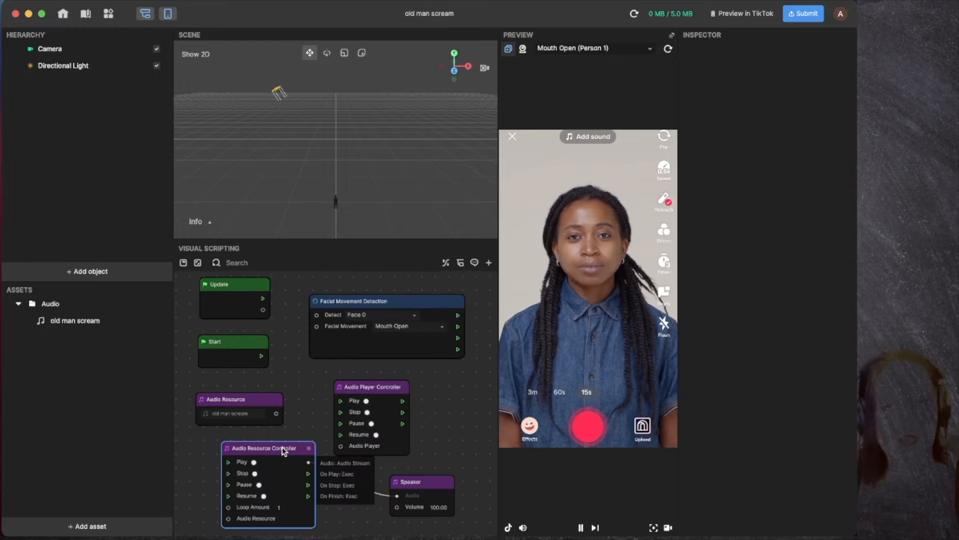
{"action": "left_click_drag", "start_coordinate": [283, 450], "coordinate": [288, 476]}
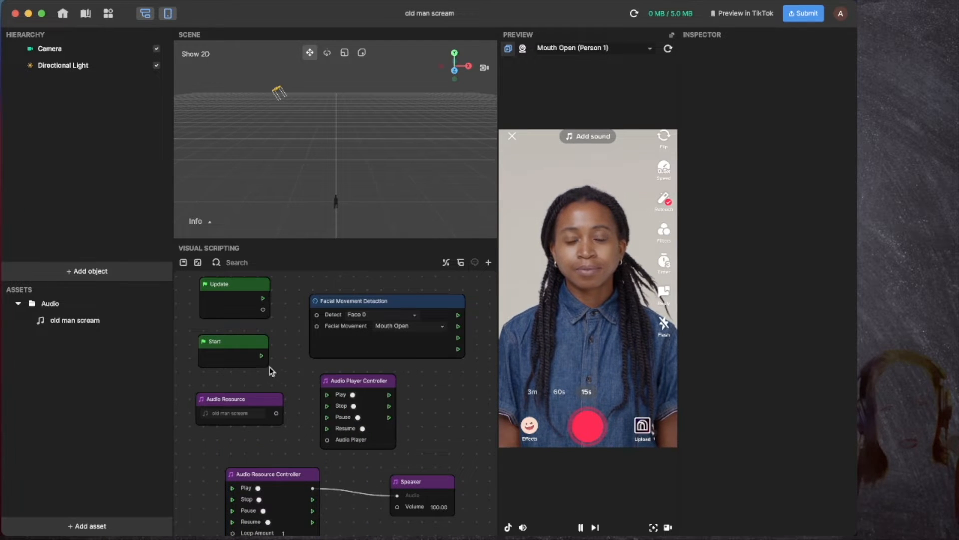
Step: Wire Start to the Audio Player Controller's Play and connect the scream resource's output
{"action": "left_click_drag", "start_coordinate": [262, 356], "coordinate": [326, 395]}
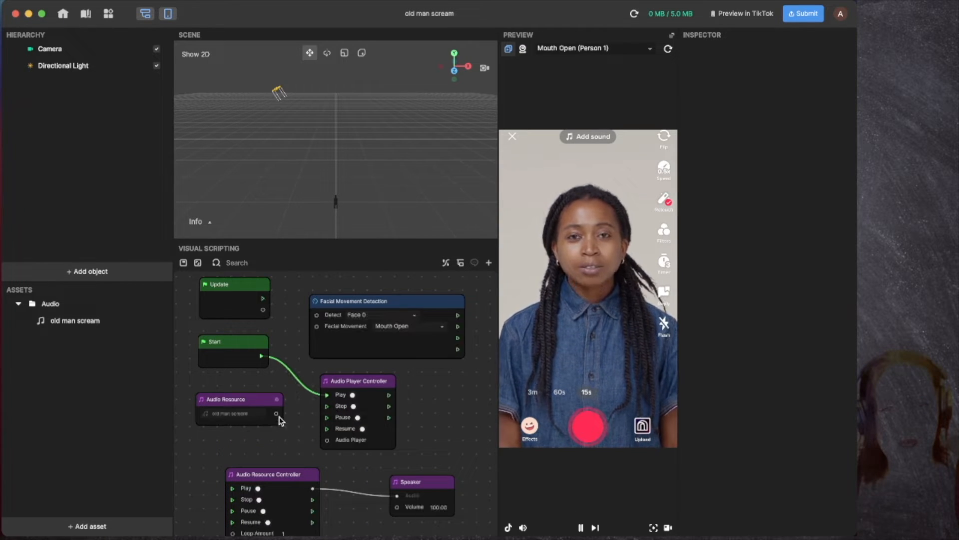
{"action": "left_click_drag", "start_coordinate": [277, 415], "coordinate": [323, 444]}
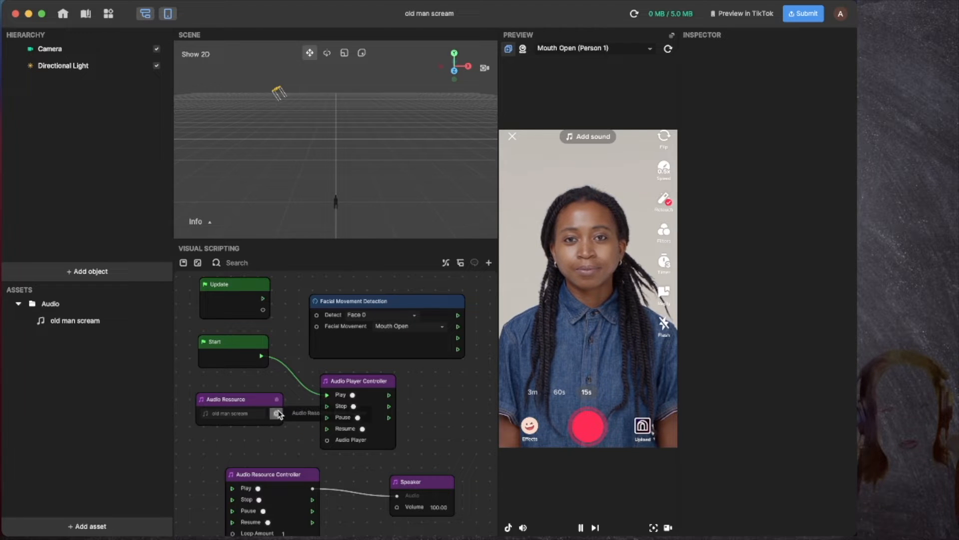
{"action": "left_click_drag", "start_coordinate": [278, 413], "coordinate": [329, 440]}
{"action": "left_click_drag", "start_coordinate": [346, 495], "coordinate": [280, 415]}
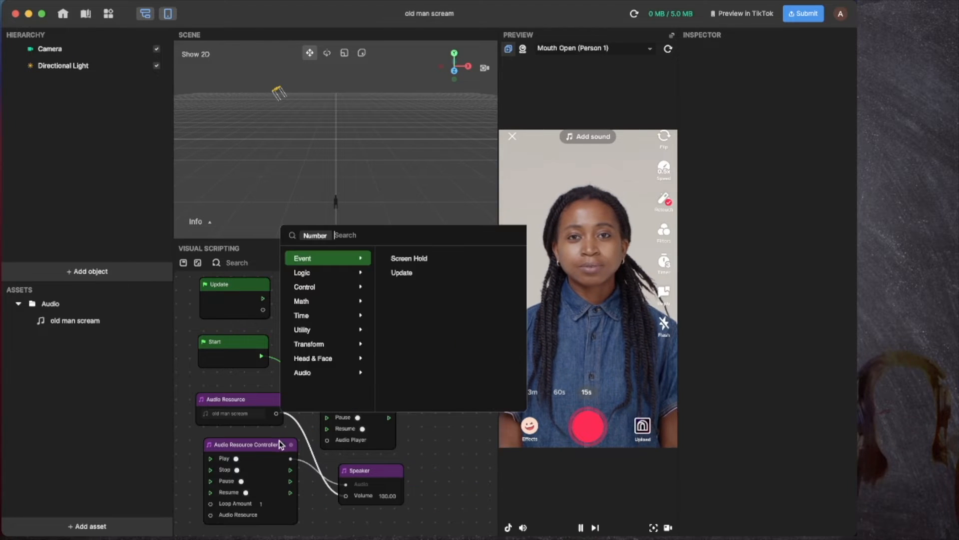
Step: Rearrange the Audio Resource Controller, Speaker, Audio Resource and Audio Player Controller nodes
{"action": "left_click_drag", "start_coordinate": [265, 451], "coordinate": [471, 439]}
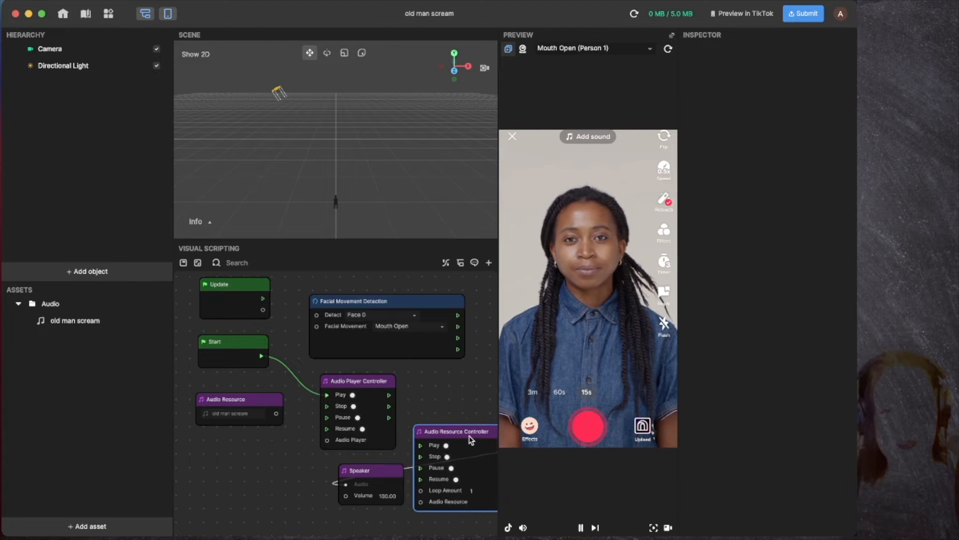
{"action": "left_click_drag", "start_coordinate": [364, 479], "coordinate": [266, 479]}
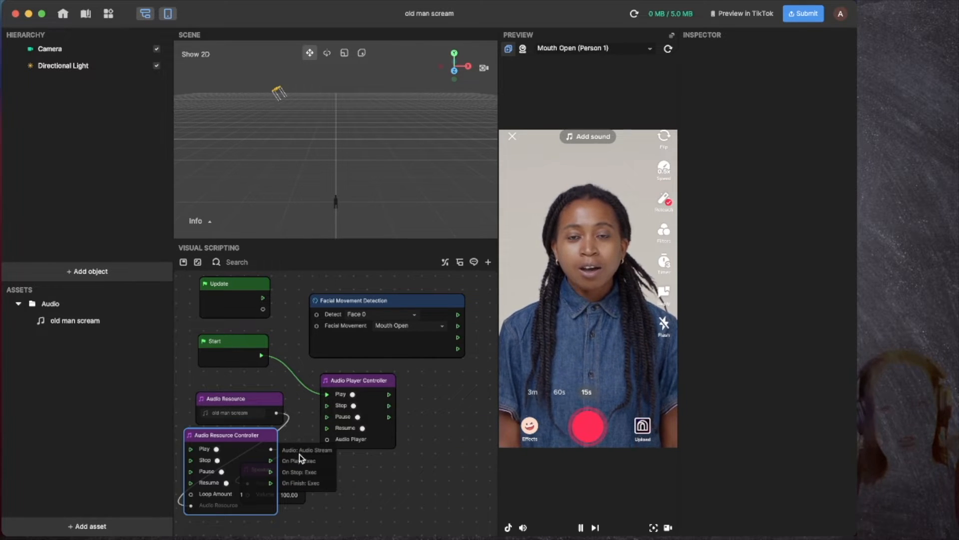
{"action": "left_click", "coordinate": [427, 506]}
{"action": "left_click_drag", "start_coordinate": [299, 472], "coordinate": [453, 479]}
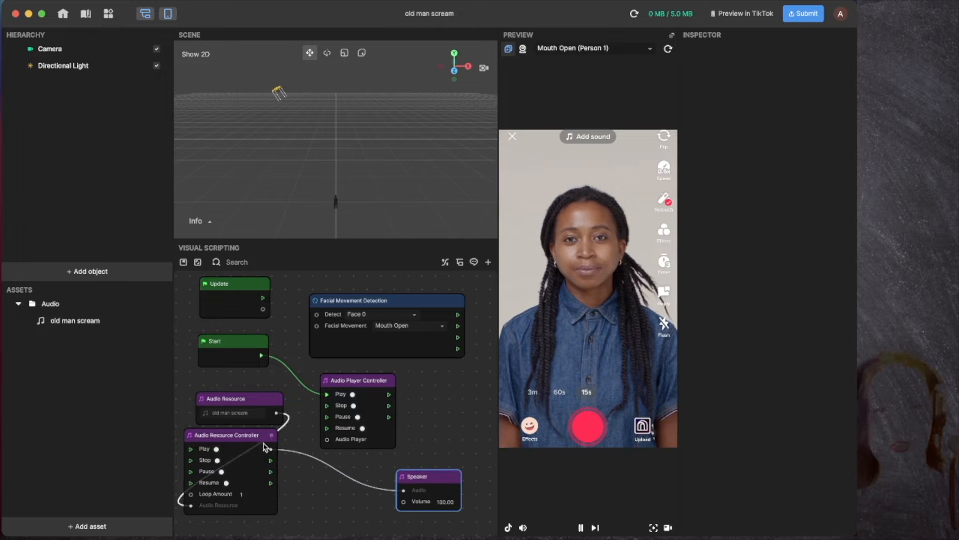
{"action": "left_click_drag", "start_coordinate": [269, 430], "coordinate": [348, 437]}
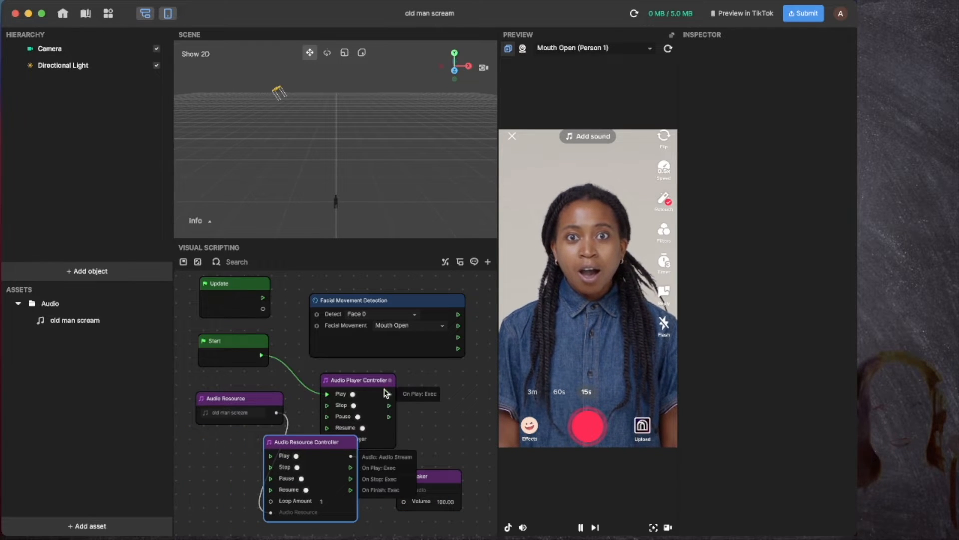
{"action": "left_click_drag", "start_coordinate": [265, 402], "coordinate": [244, 402]}
{"action": "left_click_drag", "start_coordinate": [362, 381], "coordinate": [440, 375]}
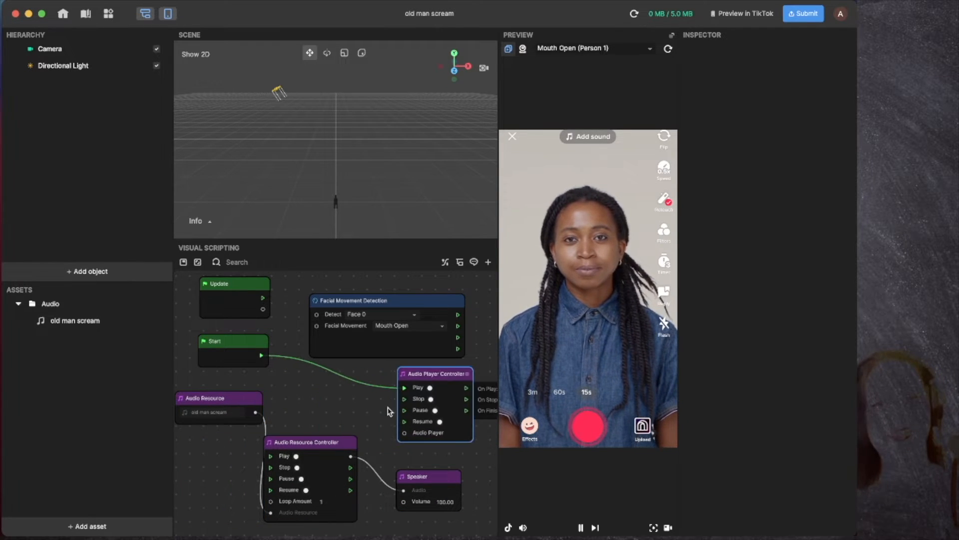
{"action": "left_click_drag", "start_coordinate": [323, 444], "coordinate": [336, 429]}
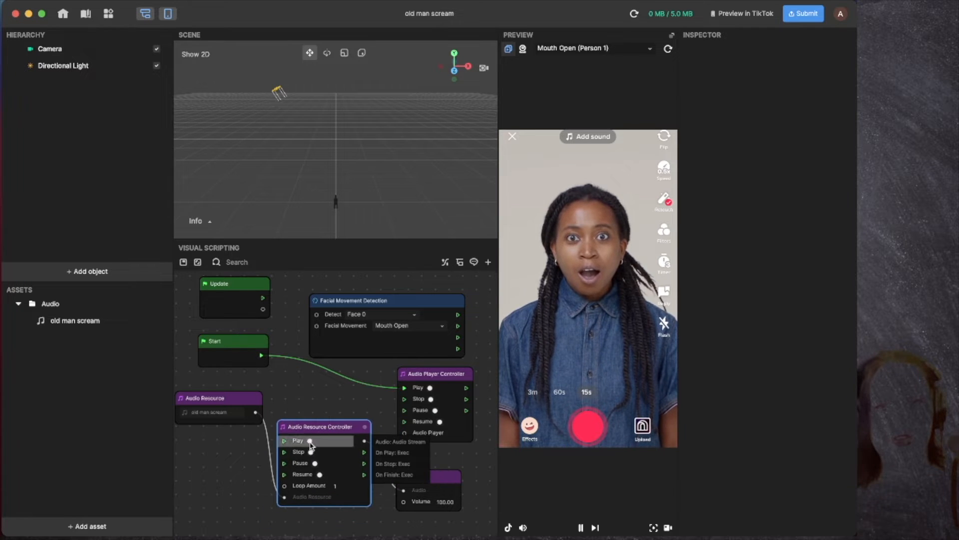
{"action": "left_click", "coordinate": [435, 509]}
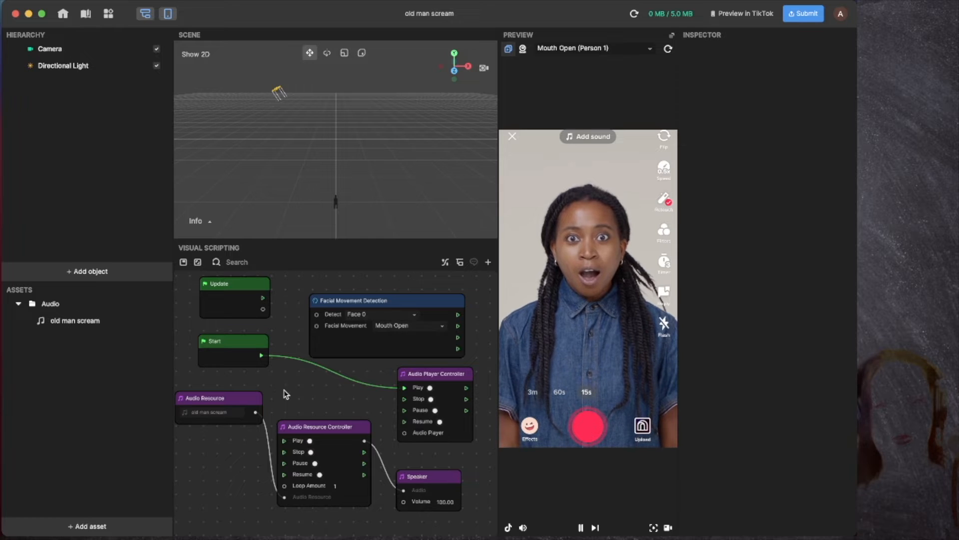
Step: Wire Start and the Mouth Open output into the Audio Resource Controller's Play, with the preview paused
{"action": "left_click_drag", "start_coordinate": [261, 355], "coordinate": [284, 441]}
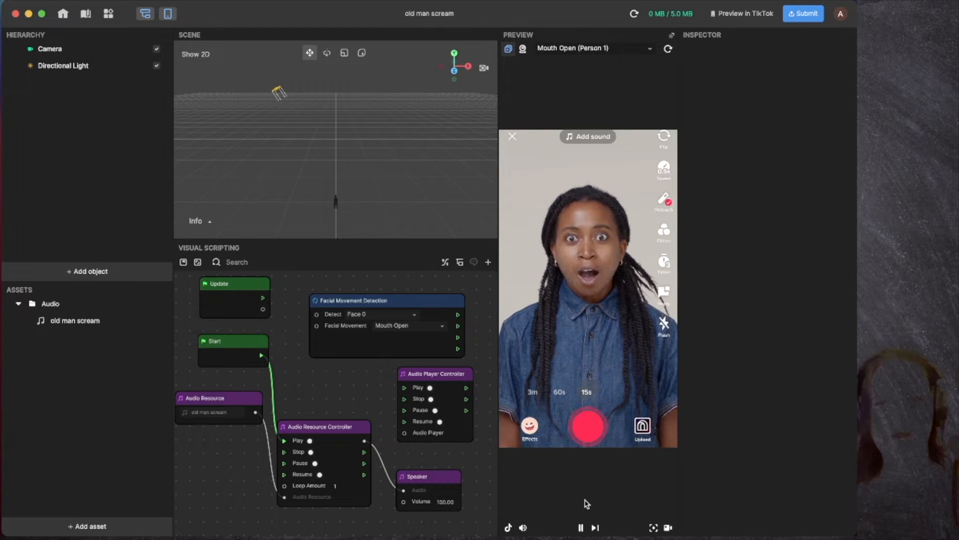
{"action": "left_click", "coordinate": [581, 527]}
{"action": "left_click_drag", "start_coordinate": [375, 302], "coordinate": [355, 304]}
{"action": "left_click_drag", "start_coordinate": [438, 328], "coordinate": [284, 440]}
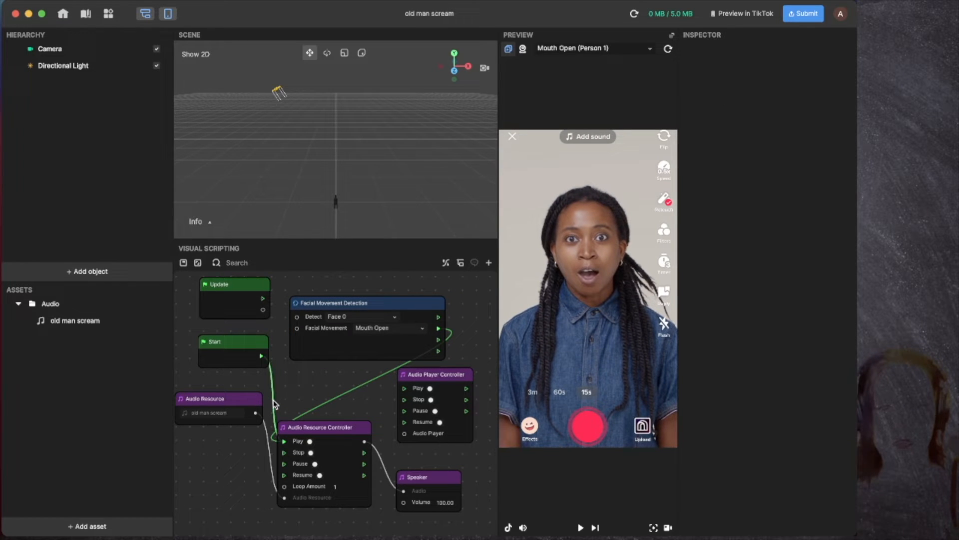
Step: Delete the Start-to-Play wire, then play and stop the preview to test it
{"action": "key", "text": "Delete"}
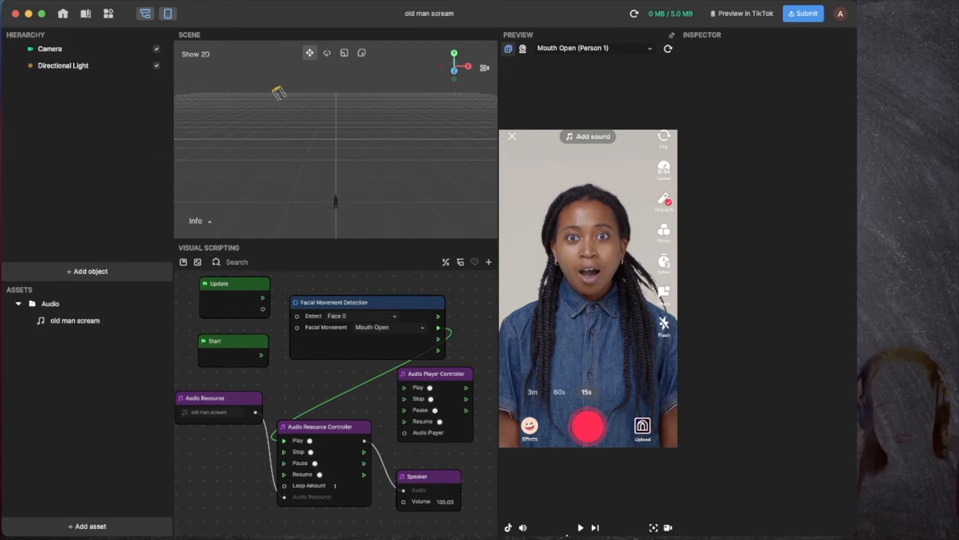
{"action": "left_click", "coordinate": [580, 528]}
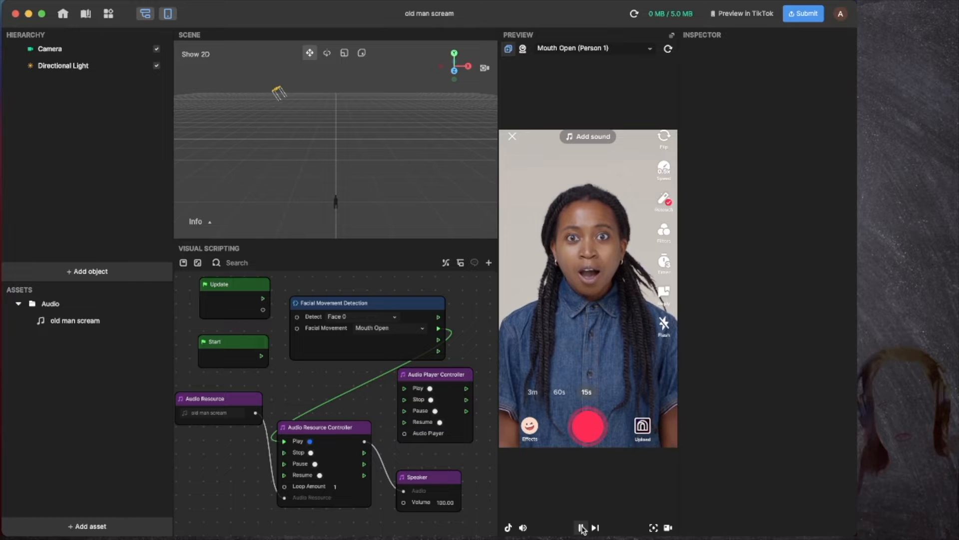
{"action": "left_click", "coordinate": [582, 527]}
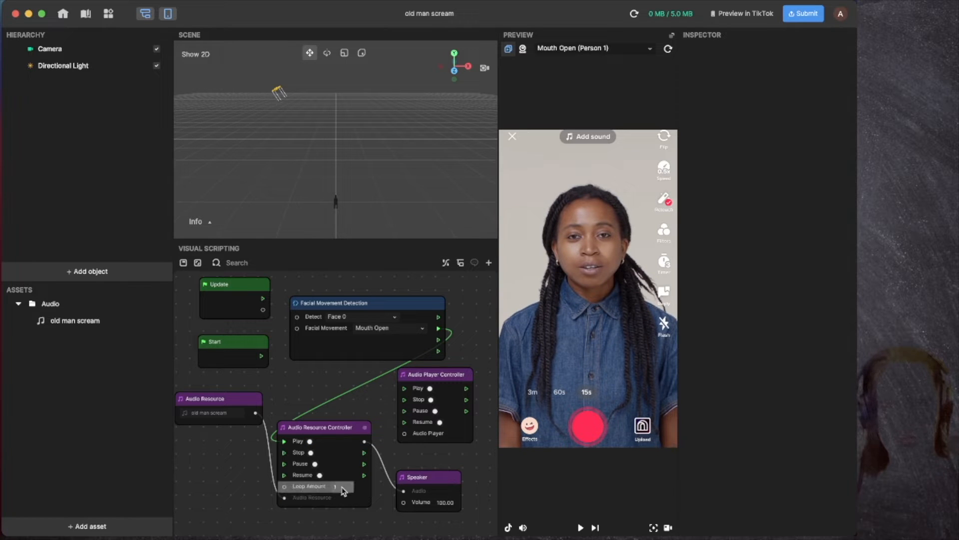
{"action": "scroll", "coordinate": [280, 470], "scroll_direction": "down", "scroll_amount": 5}
{"action": "scroll", "coordinate": [225, 453], "scroll_direction": "left", "scroll_amount": 3}
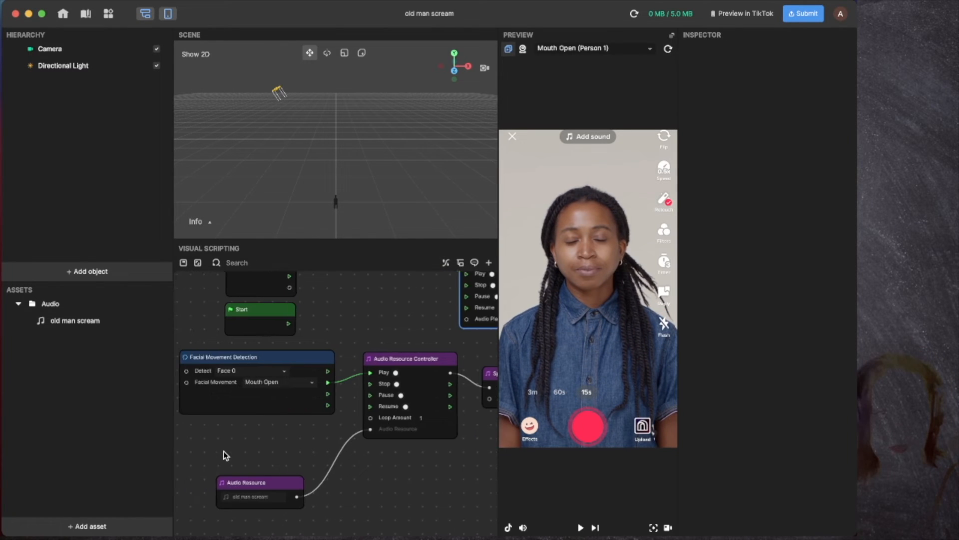
Step: Paste a copy of the Facial Movement Detection node above the original
{"action": "right_click", "coordinate": [203, 447]}
{"action": "left_click", "coordinate": [227, 455]}
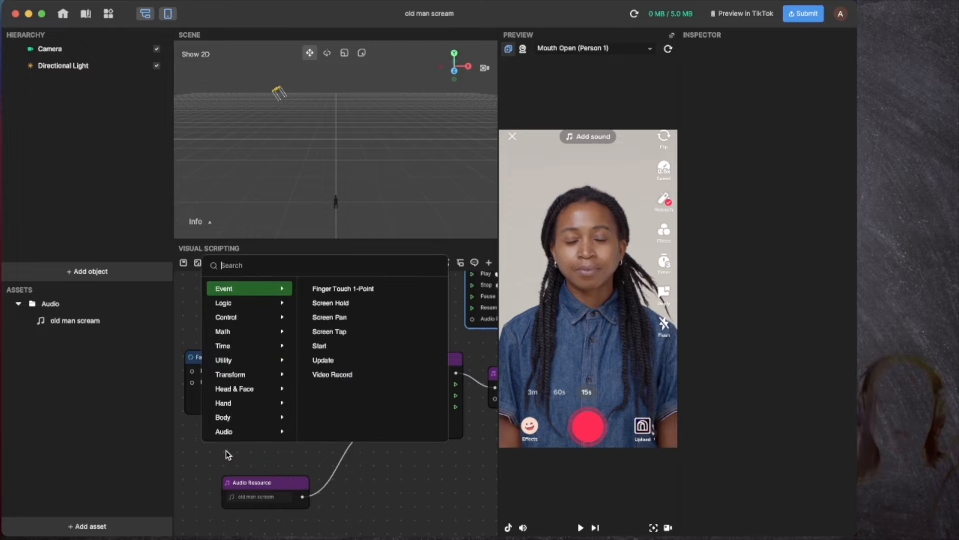
{"action": "scroll", "coordinate": [256, 421], "scroll_direction": "up", "scroll_amount": 1}
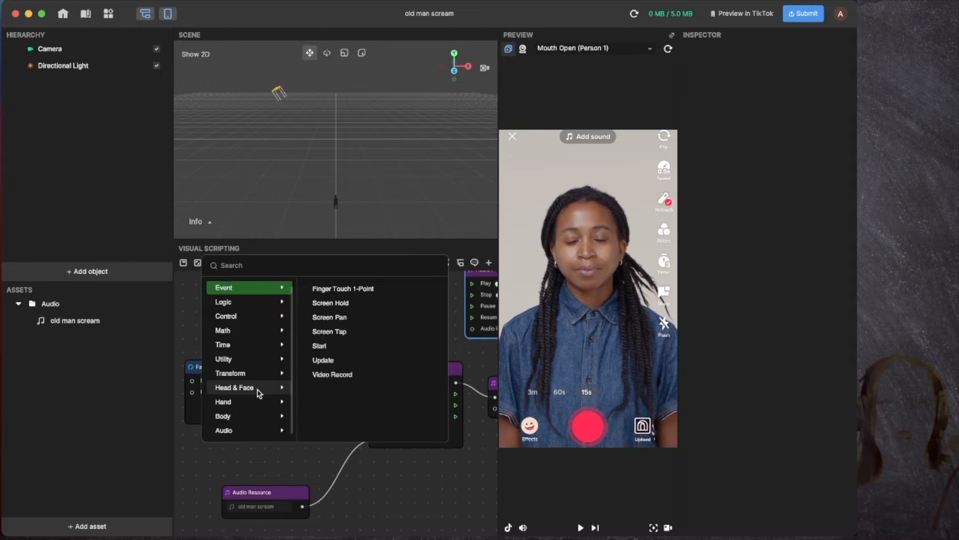
{"action": "left_click", "coordinate": [259, 389]}
{"action": "left_click", "coordinate": [361, 361]}
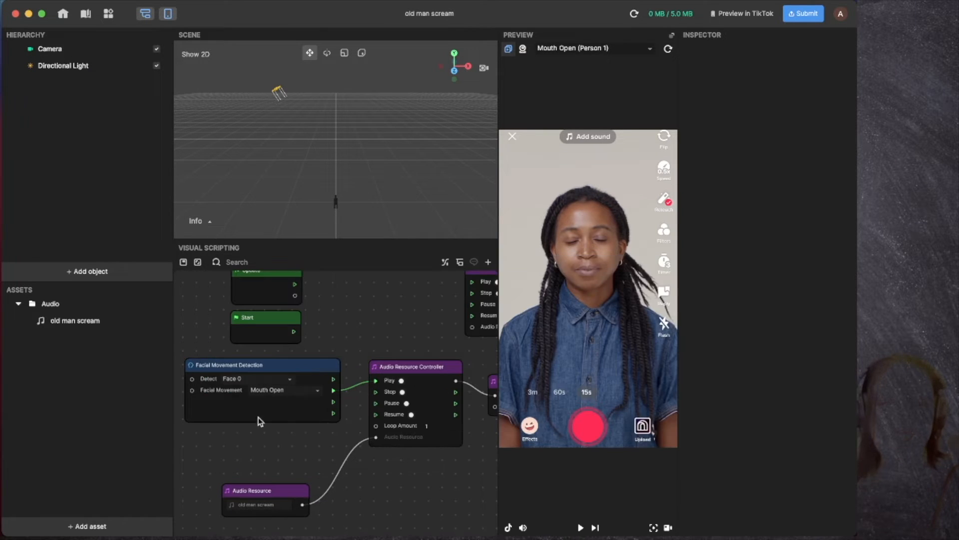
{"action": "left_click", "coordinate": [257, 365]}
{"action": "key", "text": "super+v"}
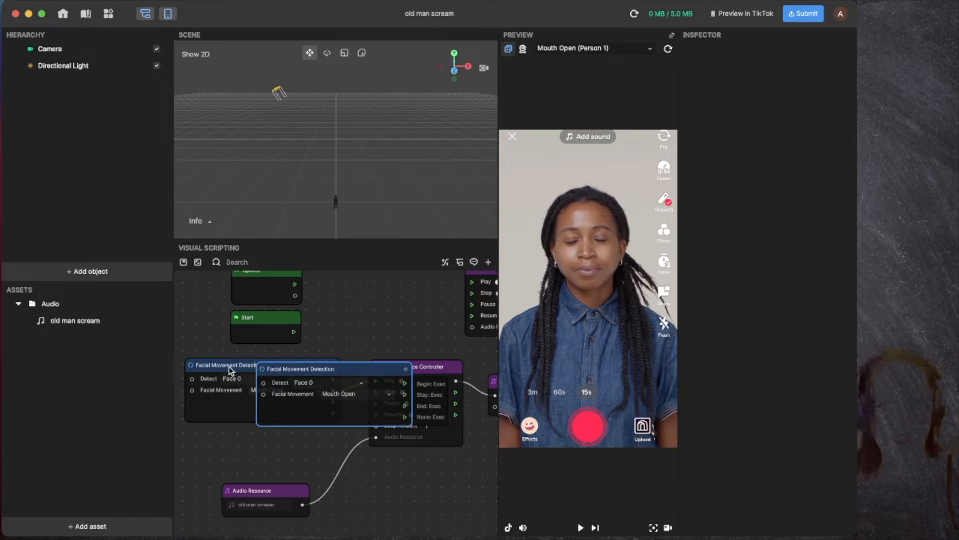
{"action": "left_click_drag", "start_coordinate": [229, 367], "coordinate": [223, 353]}
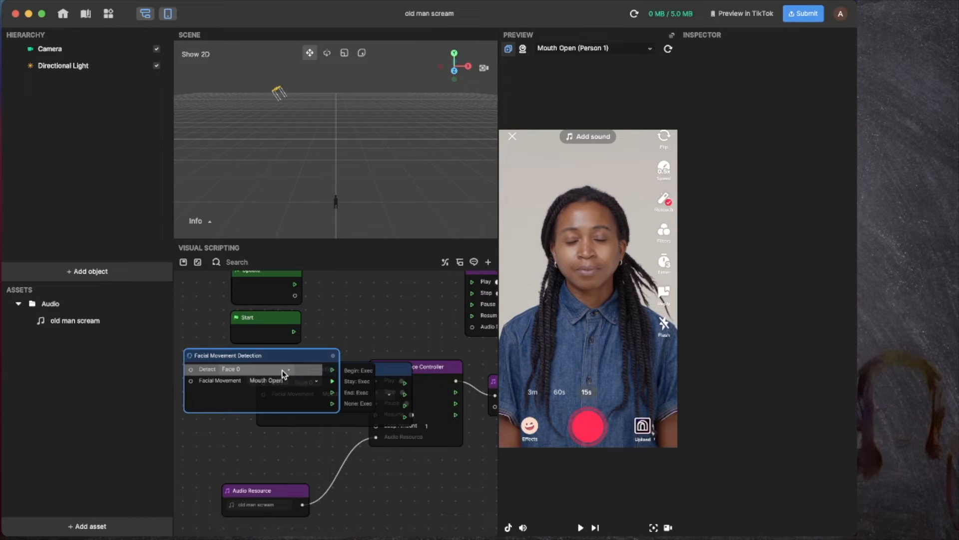
{"action": "left_click_drag", "start_coordinate": [303, 434], "coordinate": [305, 341]}
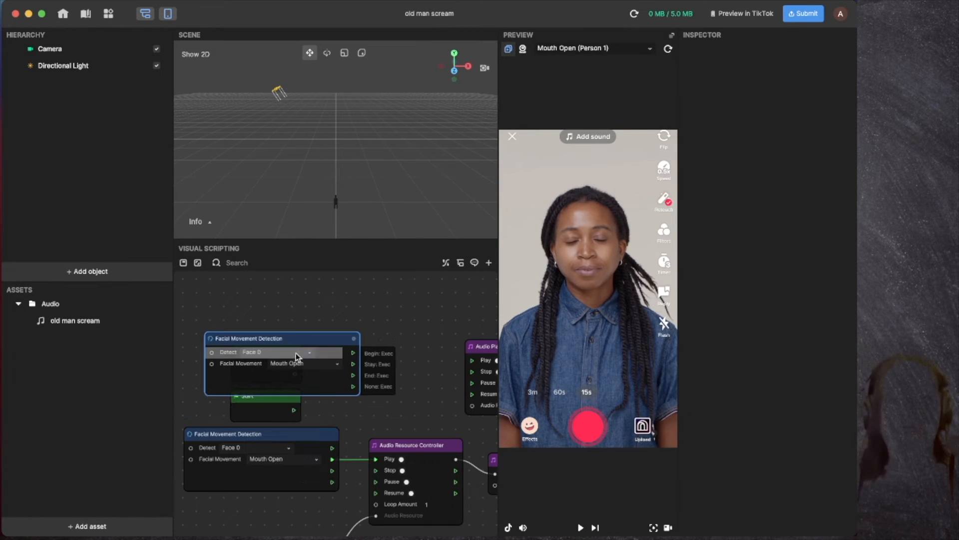
Step: Keep the copy detecting Face 0 and move it up and left
{"action": "left_click", "coordinate": [295, 353]}
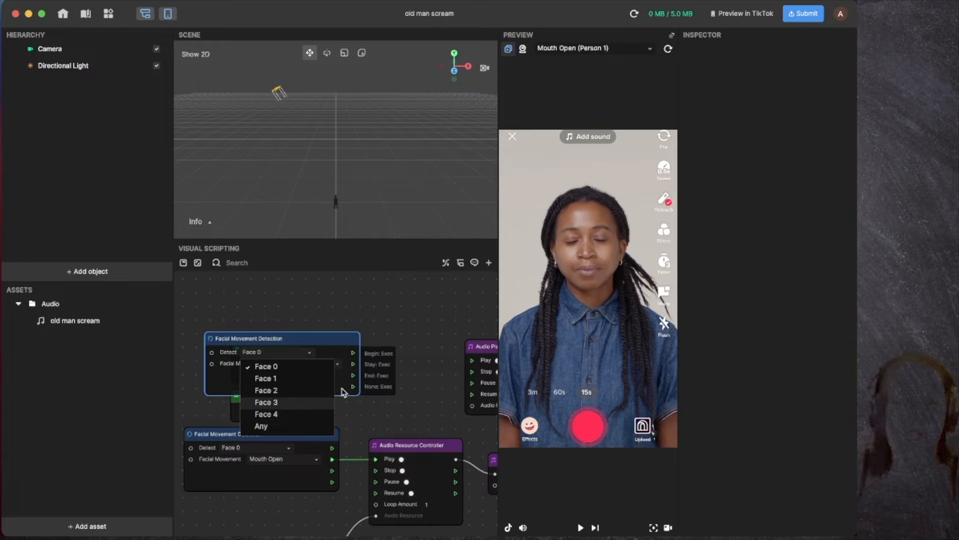
{"action": "left_click", "coordinate": [322, 331]}
{"action": "left_click_drag", "start_coordinate": [322, 331], "coordinate": [308, 273]}
{"action": "scroll", "coordinate": [324, 430], "scroll_direction": "down", "scroll_amount": 3}
{"action": "right_click", "coordinate": [321, 418]}
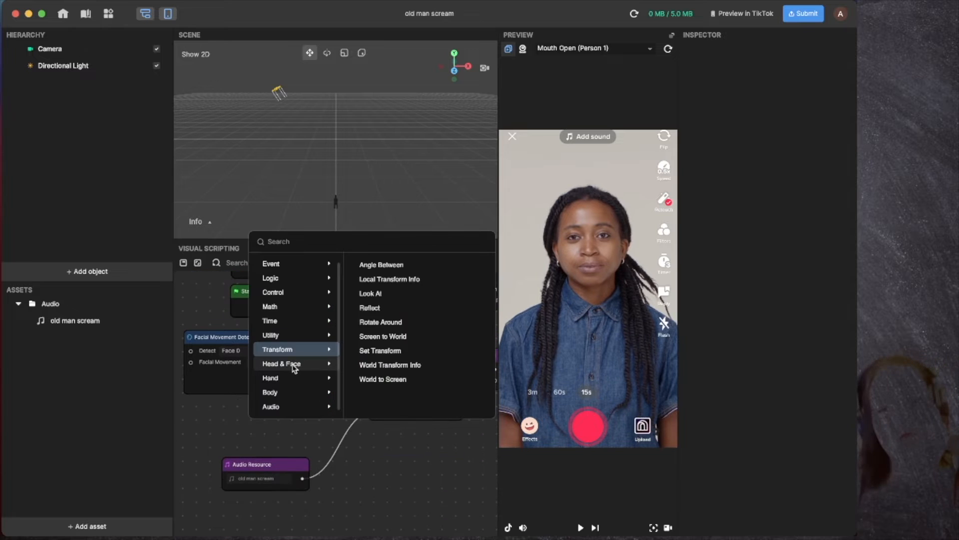
{"action": "mouse_move", "coordinate": [294, 367]}
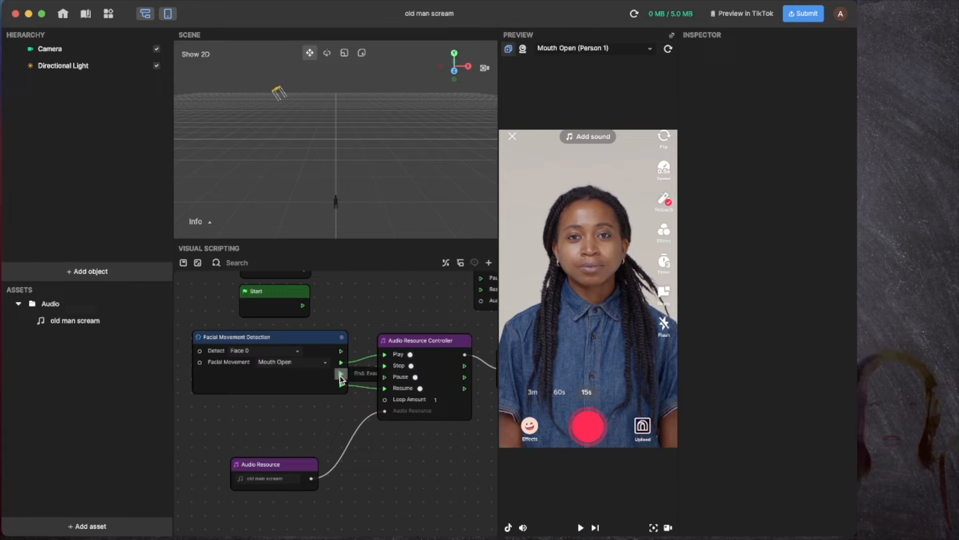
Step: Wire detection outputs into the Audio Resource Controller's Stop and Resume inputs
{"action": "left_click_drag", "start_coordinate": [341, 374], "coordinate": [384, 365]}
{"action": "left_click_drag", "start_coordinate": [318, 344], "coordinate": [299, 343]}
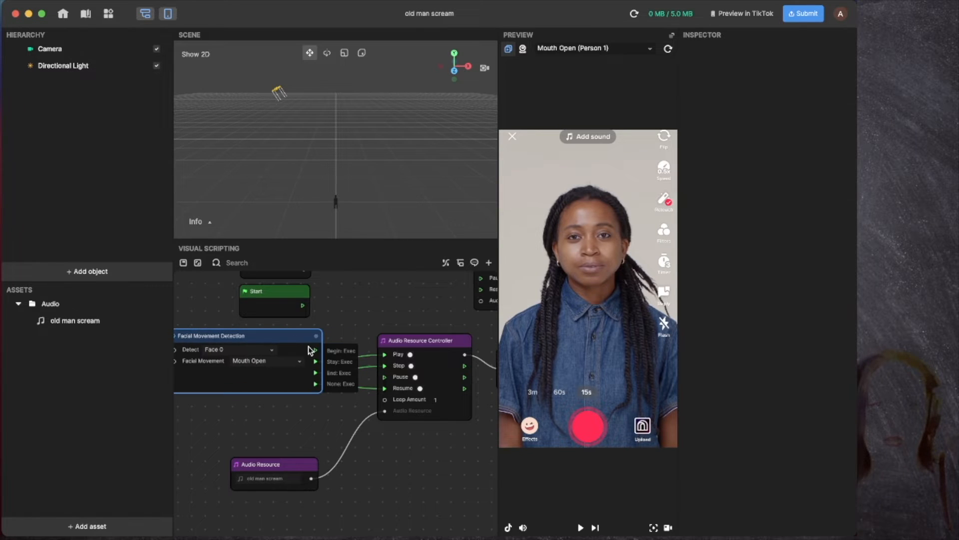
{"action": "left_click_drag", "start_coordinate": [365, 360], "coordinate": [386, 354]}
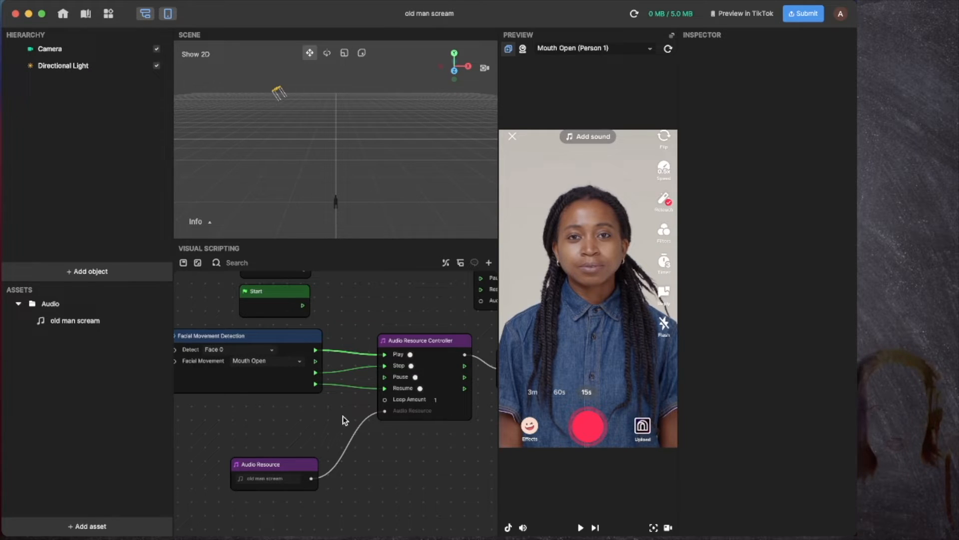
{"action": "double_click", "coordinate": [349, 387]}
{"action": "left_click", "coordinate": [374, 389]}
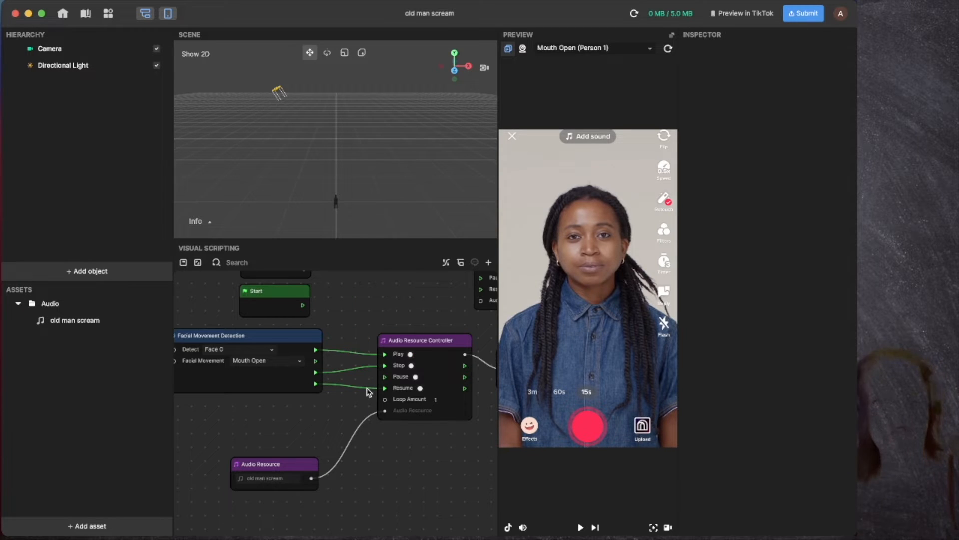
Step: Delete the wire into Resume, then test the preview and pan around the graph
{"action": "right_click", "coordinate": [367, 389]}
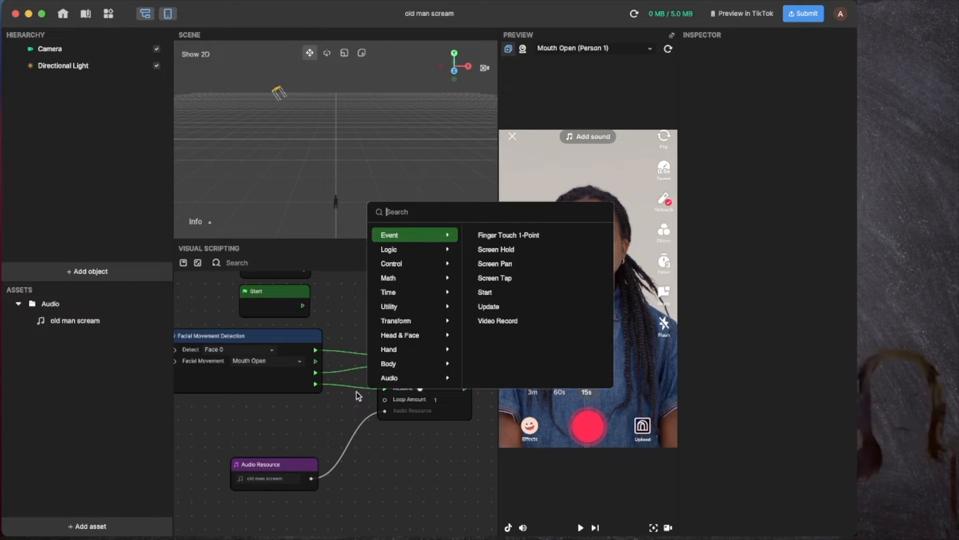
{"action": "left_click", "coordinate": [345, 391]}
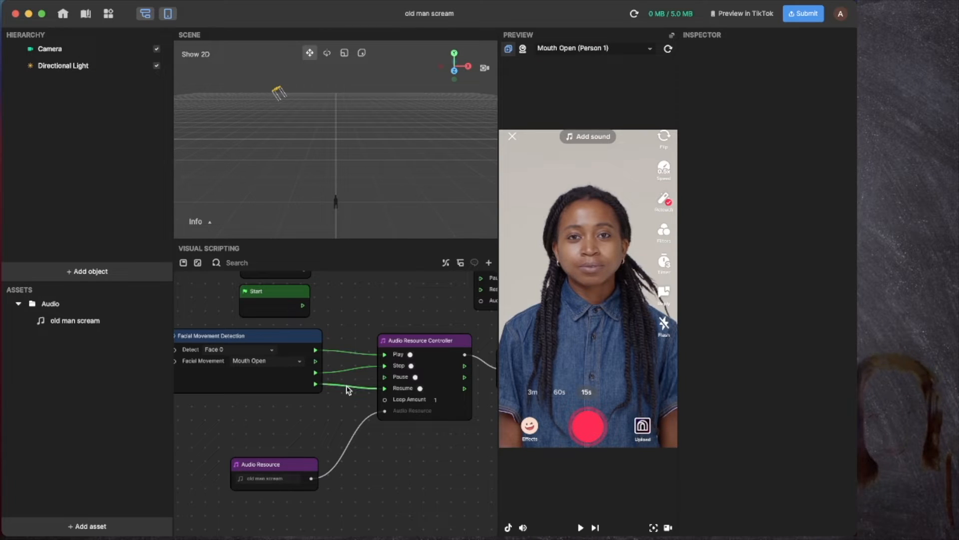
{"action": "key", "text": "BackSpace"}
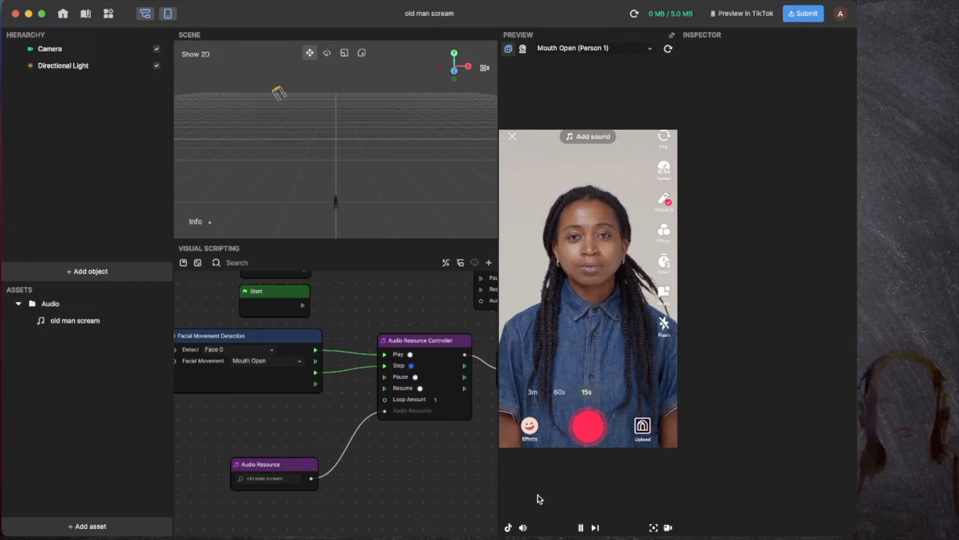
{"action": "scroll", "coordinate": [380, 451], "scroll_direction": "right", "scroll_amount": 2}
{"action": "scroll", "coordinate": [380, 451], "scroll_direction": "right", "scroll_amount": 6}
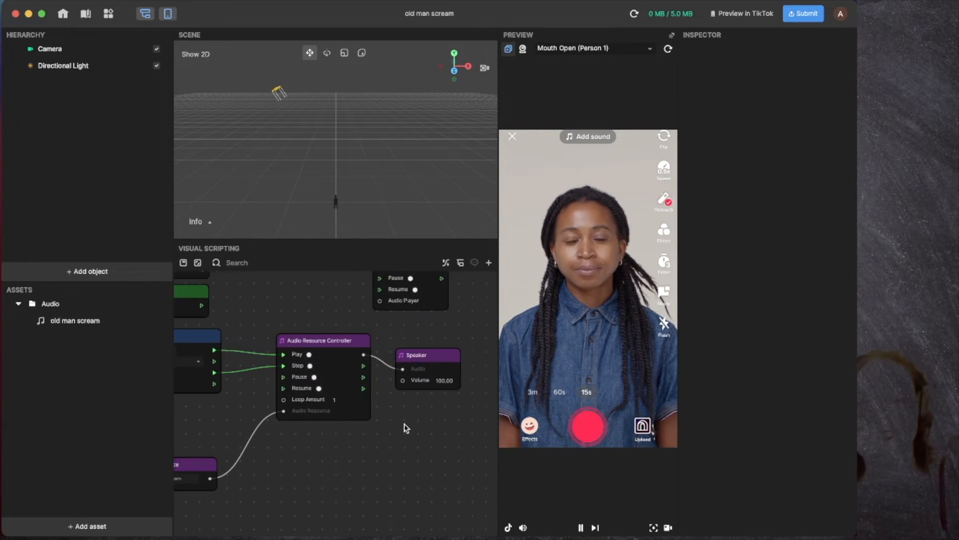
{"action": "left_click", "coordinate": [581, 528]}
{"action": "scroll", "coordinate": [295, 392], "scroll_direction": "left", "scroll_amount": 5}
{"action": "scroll", "coordinate": [296, 392], "scroll_direction": "up", "scroll_amount": 3}
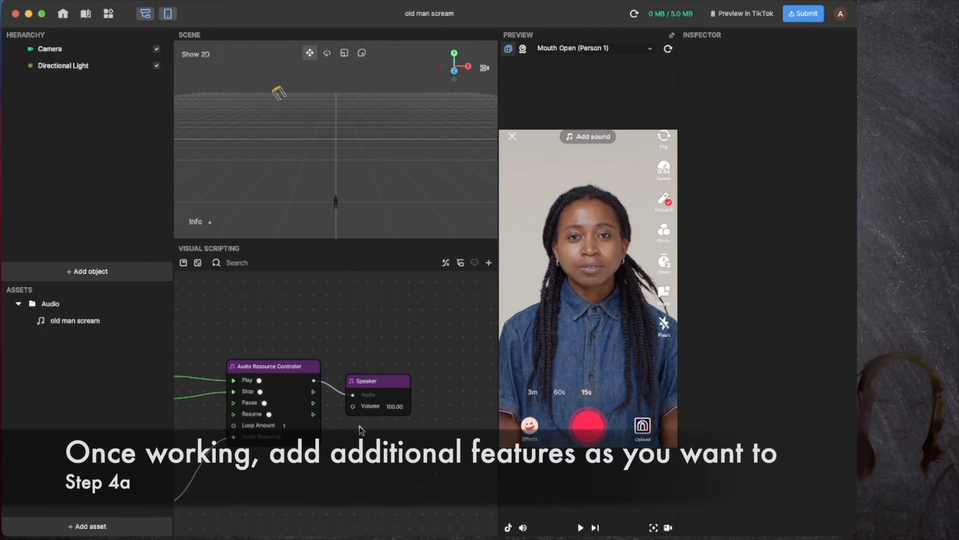
{"action": "scroll", "coordinate": [359, 428], "scroll_direction": "left", "scroll_amount": 7}
{"action": "scroll", "coordinate": [272, 415], "scroll_direction": "left", "scroll_amount": 3}
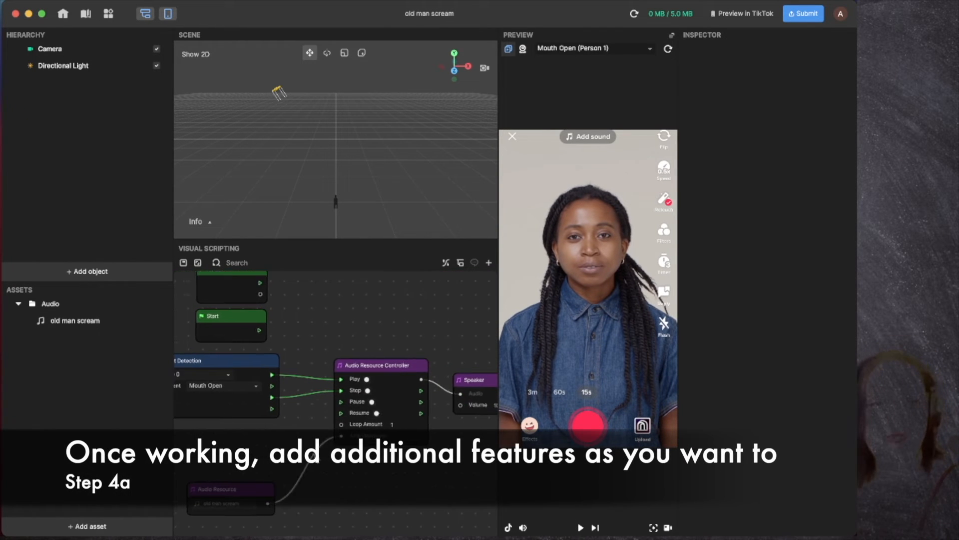
{"action": "scroll", "coordinate": [250, 375], "scroll_direction": "right", "scroll_amount": 10}
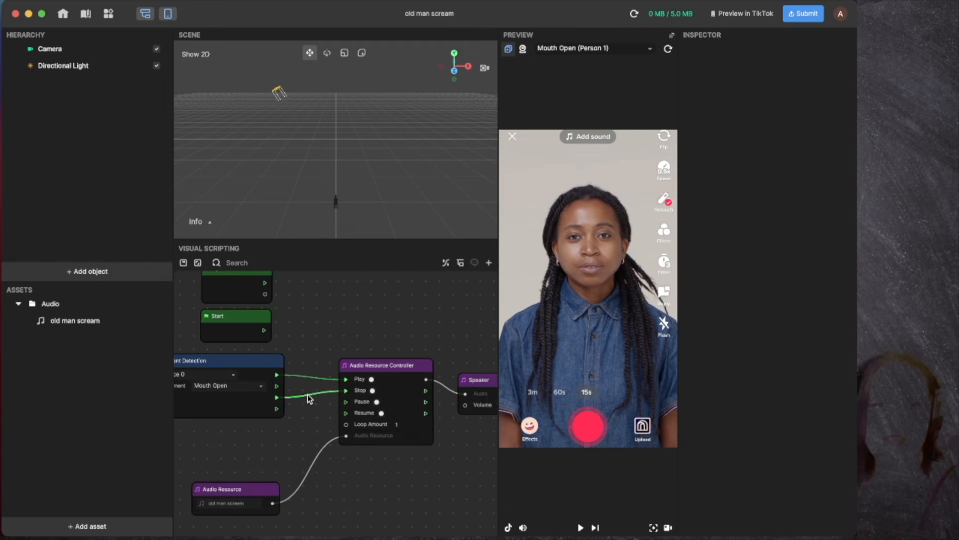
Step: Choose the two-person Mouth Open (Group 1) preview clip, then play and pause it
{"action": "right_click", "coordinate": [373, 286]}
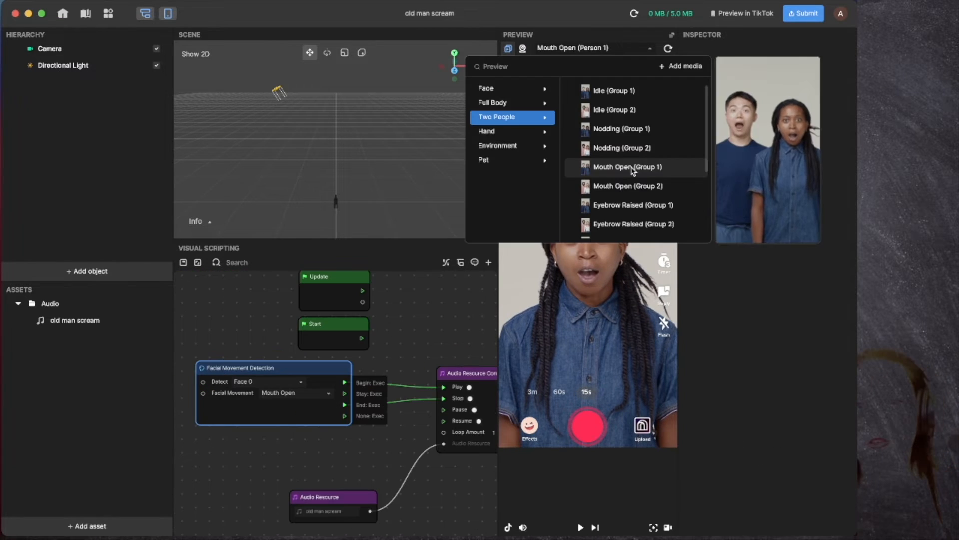
{"action": "left_click", "coordinate": [632, 166]}
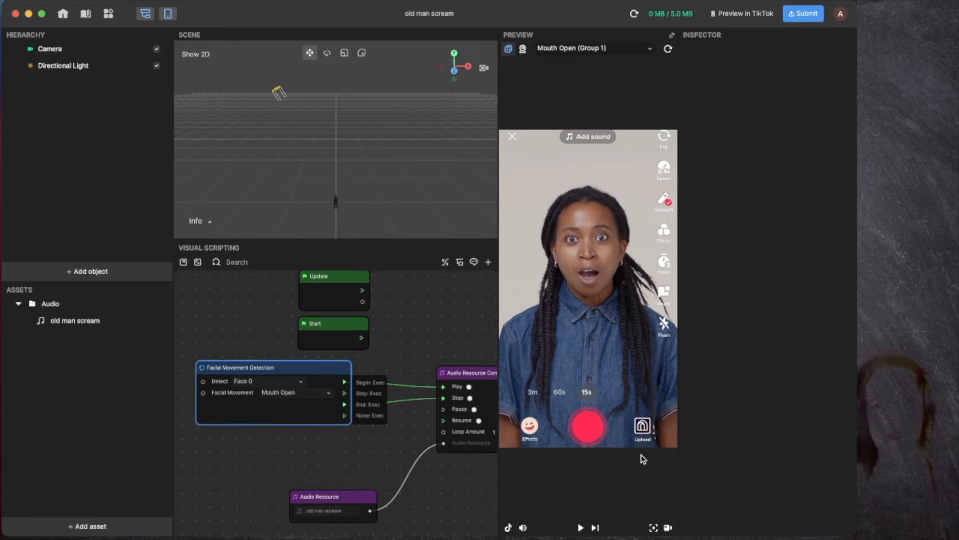
{"action": "left_click", "coordinate": [580, 527]}
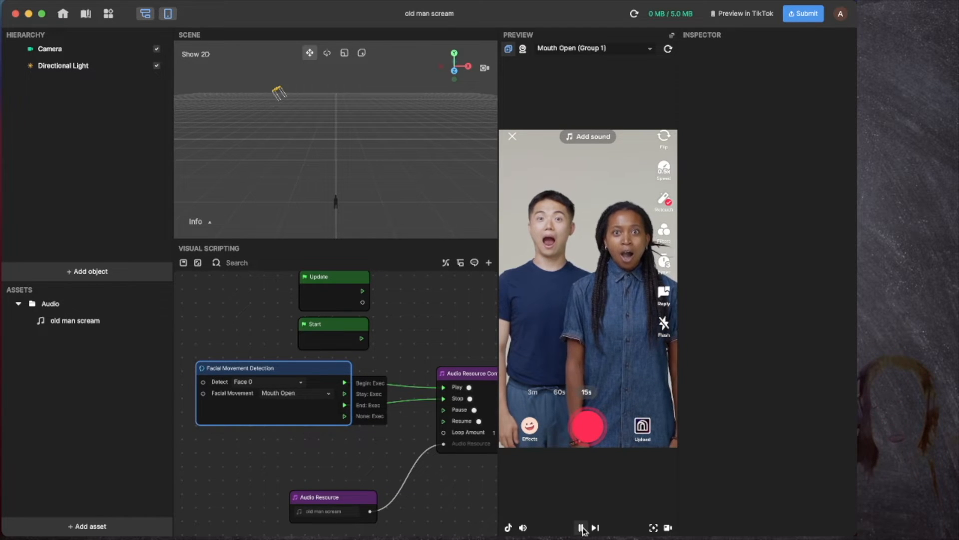
{"action": "left_click", "coordinate": [581, 527]}
{"action": "scroll", "coordinate": [388, 351], "scroll_direction": "right", "scroll_amount": 3}
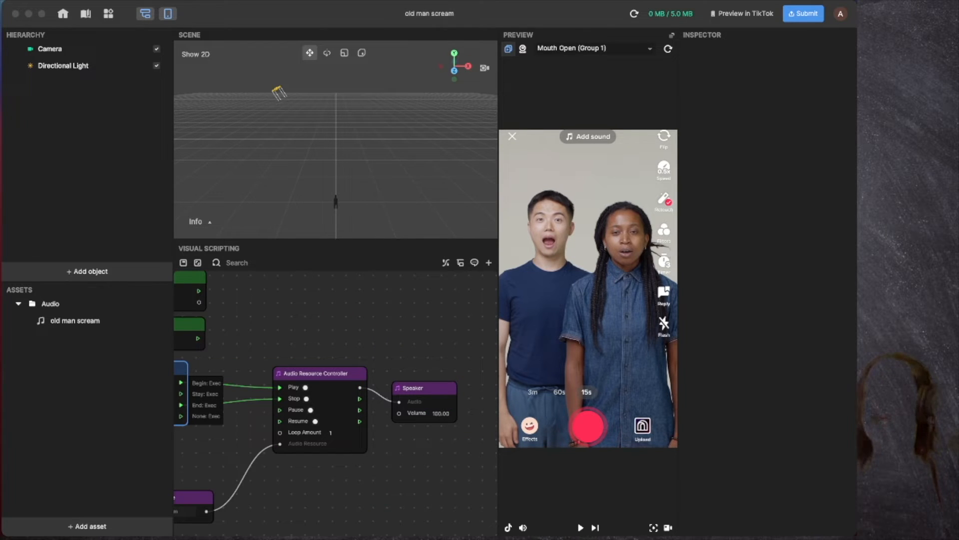
Step: Split the old man scream region at bar 14.8 and move the split-off piece onto Audio 2
{"action": "key", "text": "super+Tab"}
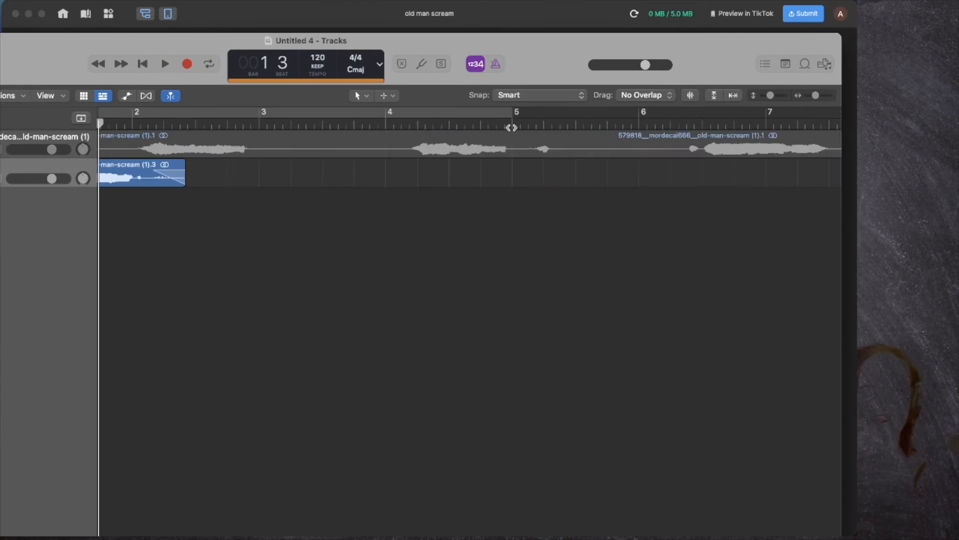
{"action": "scroll", "coordinate": [510, 127], "scroll_direction": "down", "scroll_amount": 5}
{"action": "left_click_drag", "start_coordinate": [844, 41], "coordinate": [703, 28]}
{"action": "scroll", "coordinate": [216, 154], "scroll_direction": "up", "scroll_amount": 10}
{"action": "scroll", "coordinate": [218, 154], "scroll_direction": "down", "scroll_amount": 8}
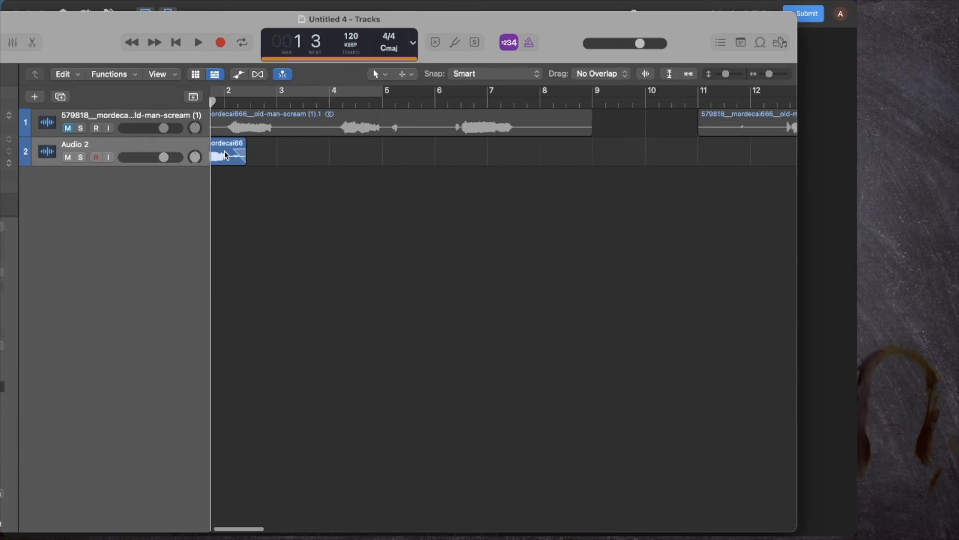
{"action": "scroll", "coordinate": [516, 122], "scroll_direction": "right", "scroll_amount": 8}
{"action": "scroll", "coordinate": [514, 121], "scroll_direction": "up", "scroll_amount": 4}
{"action": "left_click", "coordinate": [507, 104]}
{"action": "left_click", "coordinate": [509, 131]}
{"action": "key", "text": "super+t"}
{"action": "left_click_drag", "start_coordinate": [519, 130], "coordinate": [498, 187]}
{"action": "left_click_drag", "start_coordinate": [508, 185], "coordinate": [506, 156]}
Step: Trim both edges of the piece, then bounce it to a new file, old man scream 2.mp3
{"action": "scroll", "coordinate": [482, 159], "scroll_direction": "up", "scroll_amount": 6}
{"action": "left_click_drag", "start_coordinate": [347, 162], "coordinate": [375, 162]}
{"action": "key", "text": "space"}
{"action": "key", "text": "space"}
{"action": "scroll", "coordinate": [377, 163], "scroll_direction": "right", "scroll_amount": 15}
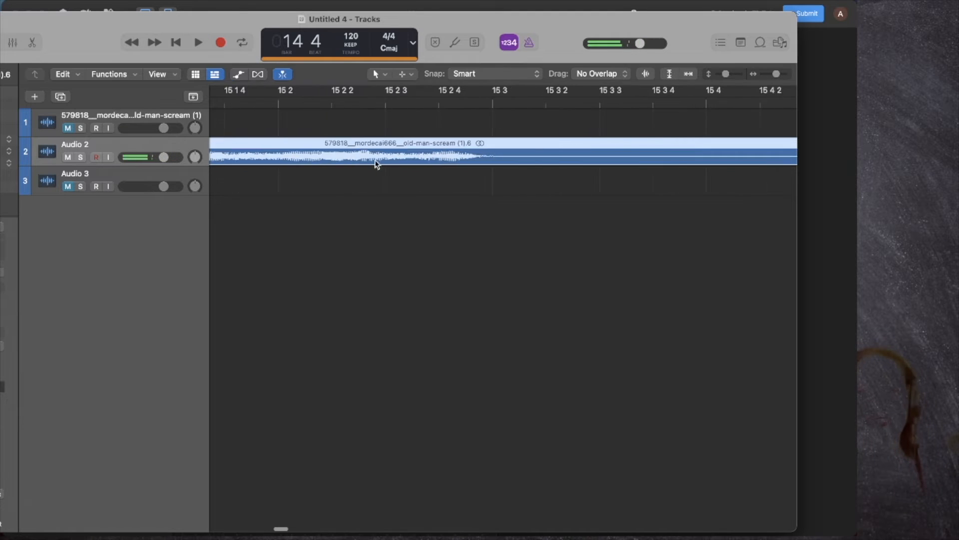
{"action": "left_click_drag", "start_coordinate": [479, 159], "coordinate": [358, 154]}
{"action": "scroll", "coordinate": [359, 159], "scroll_direction": "left", "scroll_amount": 6}
{"action": "left_click_drag", "start_coordinate": [763, 163], "coordinate": [709, 164]}
{"action": "scroll", "coordinate": [433, 186], "scroll_direction": "down", "scroll_amount": 6}
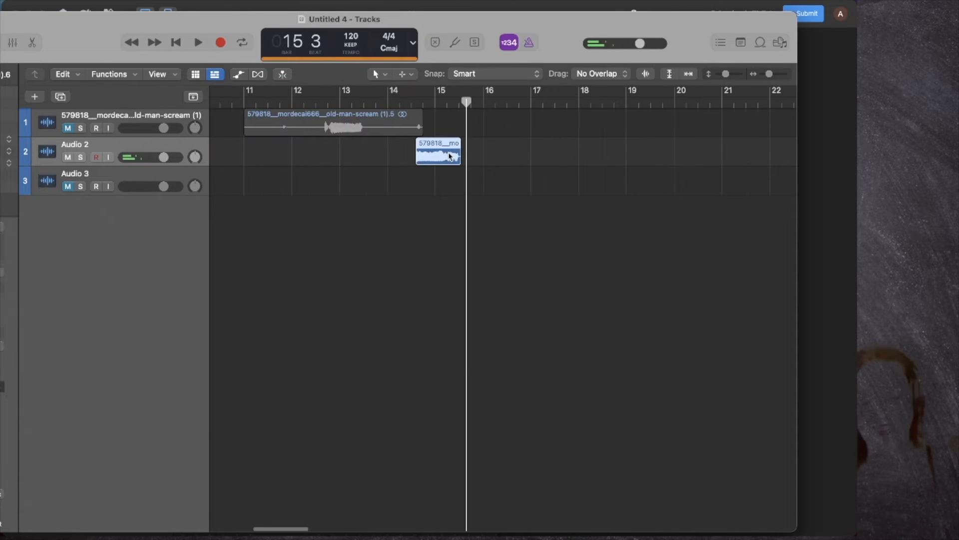
{"action": "key", "text": "super+b"}
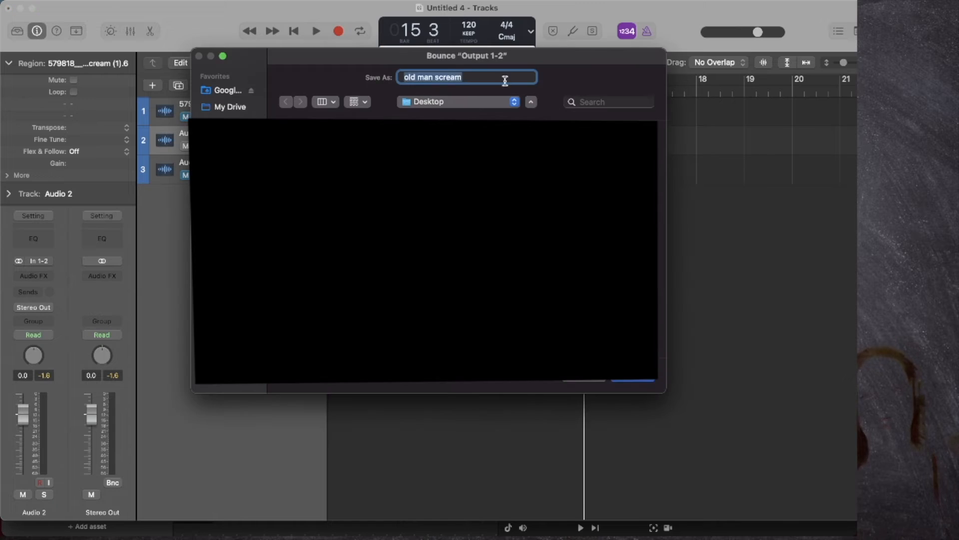
{"action": "key", "text": "Return"}
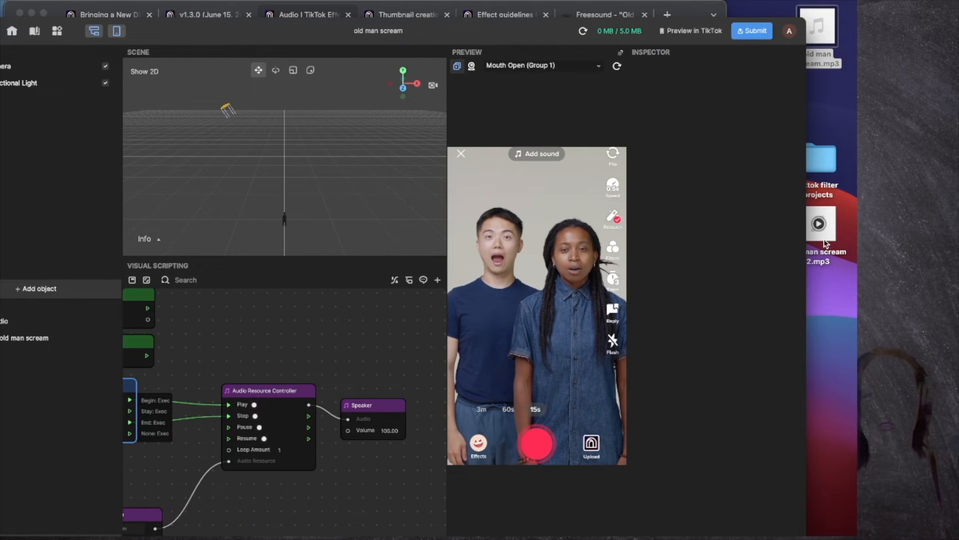
Step: Import old man scream 2 into the assets and place it in the graph as a node
{"action": "left_click_drag", "start_coordinate": [825, 244], "coordinate": [42, 405]}
{"action": "left_click_drag", "start_coordinate": [478, 33], "coordinate": [552, 2]}
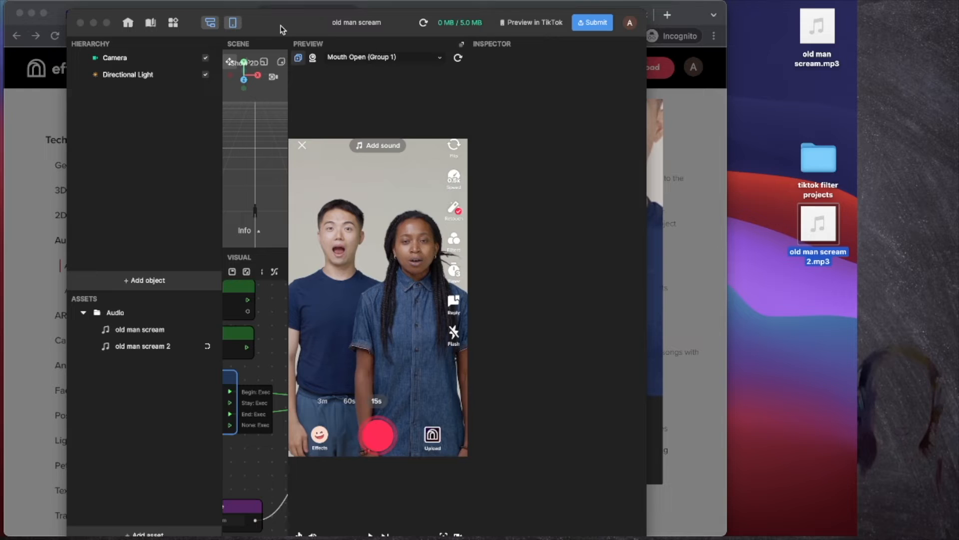
{"action": "double_click", "coordinate": [281, 30]}
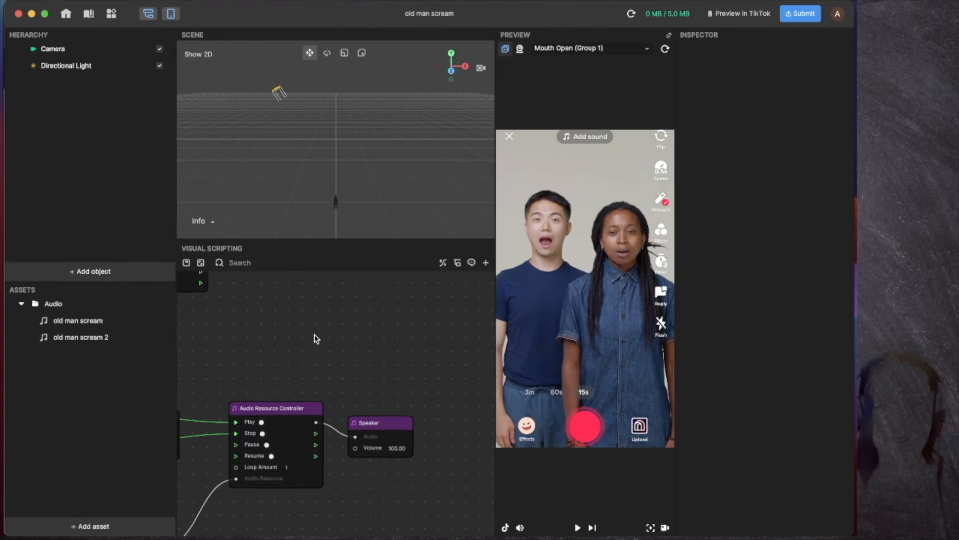
{"action": "left_click_drag", "start_coordinate": [67, 337], "coordinate": [244, 419]}
Step: Copy the Speaker, controller and audio resource nodes and paste them as a second chain
{"action": "scroll", "coordinate": [414, 355], "scroll_direction": "down", "scroll_amount": 5}
{"action": "scroll", "coordinate": [360, 398], "scroll_direction": "up", "scroll_amount": 5}
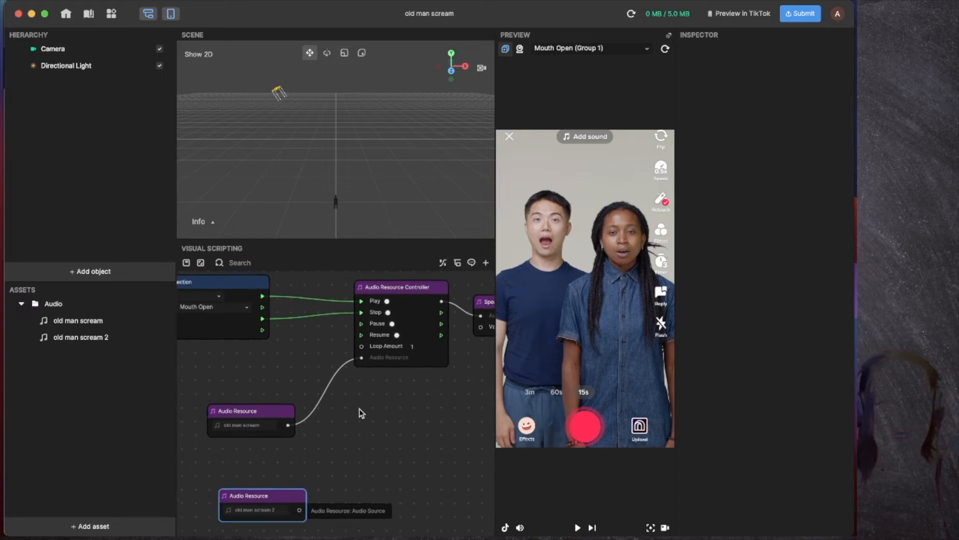
{"action": "scroll", "coordinate": [358, 410], "scroll_direction": "up", "scroll_amount": 1}
{"action": "scroll", "coordinate": [347, 416], "scroll_direction": "left", "scroll_amount": 4}
{"action": "left_click_drag", "start_coordinate": [254, 311], "coordinate": [346, 440]}
{"action": "scroll", "coordinate": [349, 441], "scroll_direction": "right", "scroll_amount": 4}
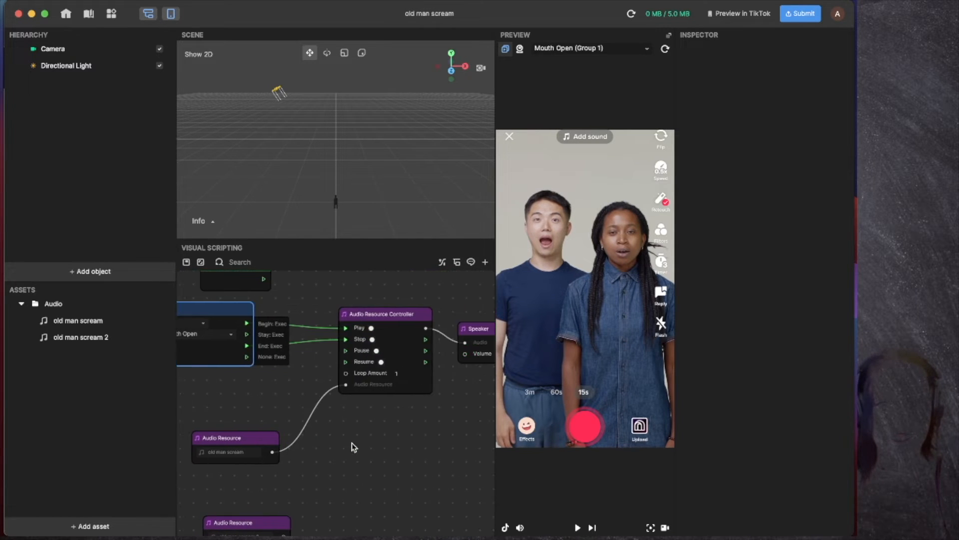
{"action": "scroll", "coordinate": [351, 446], "scroll_direction": "right", "scroll_amount": 3}
{"action": "left_click_drag", "start_coordinate": [476, 306], "coordinate": [145, 455]}
{"action": "key", "text": "super+c"}
{"action": "key", "text": "super+v"}
Step: Deselect the pasted nodes and pan around the graph to view both chains
{"action": "scroll", "coordinate": [352, 461], "scroll_direction": "down", "scroll_amount": 1}
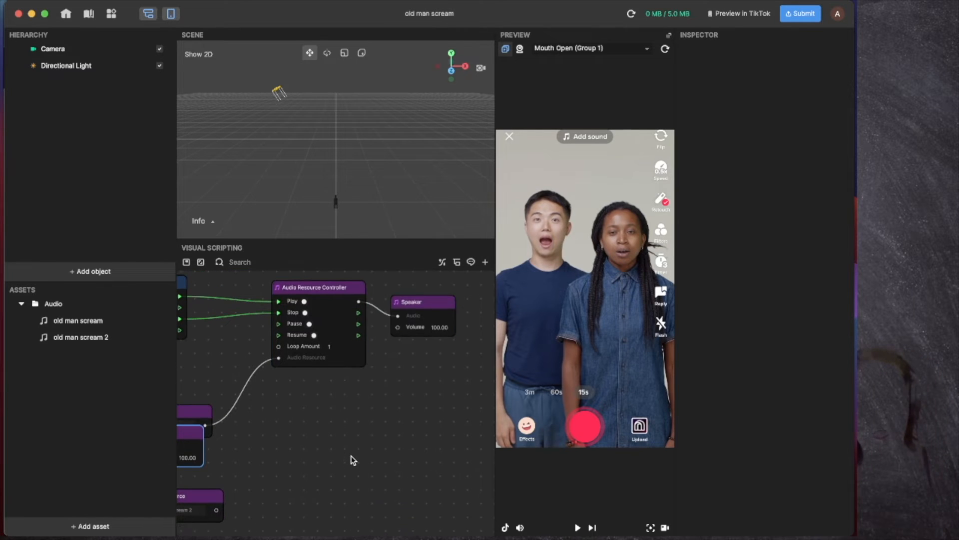
{"action": "scroll", "coordinate": [348, 462], "scroll_direction": "left", "scroll_amount": 10}
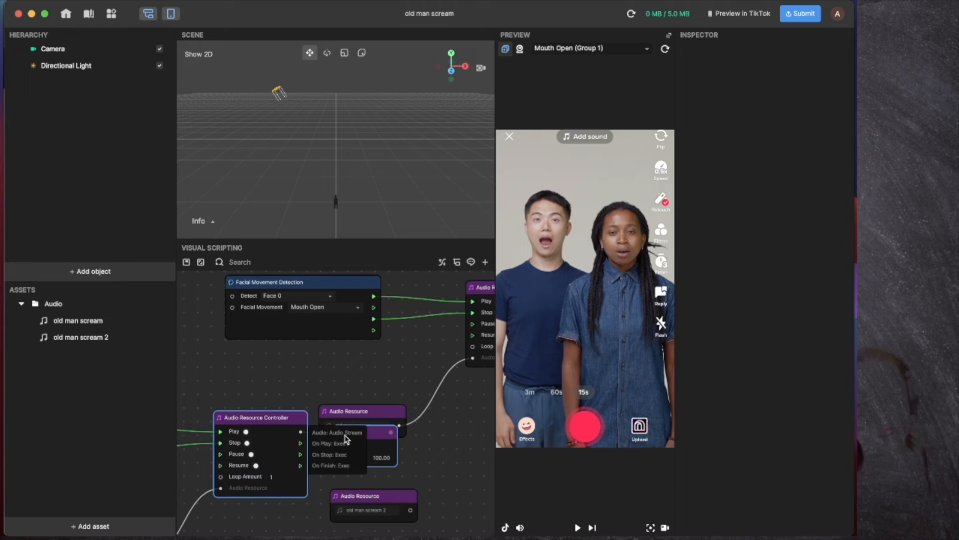
{"action": "left_click", "coordinate": [323, 385]}
{"action": "scroll", "coordinate": [325, 391], "scroll_direction": "left", "scroll_amount": 7}
{"action": "scroll", "coordinate": [326, 391], "scroll_direction": "down", "scroll_amount": 2}
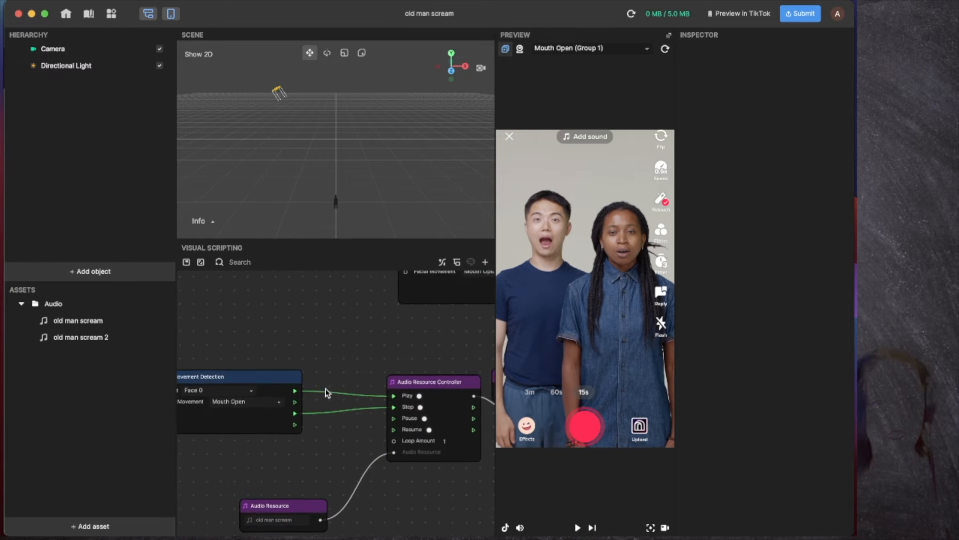
{"action": "scroll", "coordinate": [326, 396], "scroll_direction": "down", "scroll_amount": 6, "text": "ctrl"}
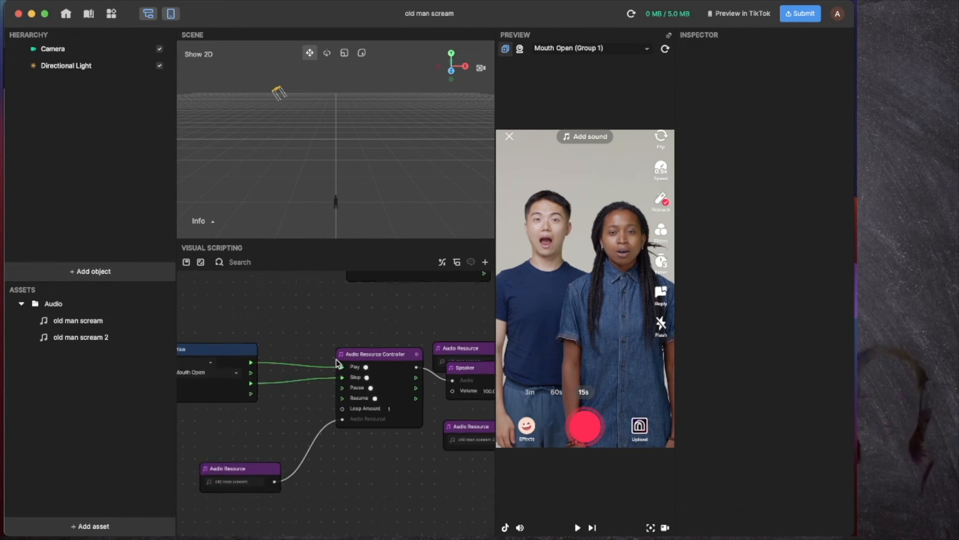
{"action": "scroll", "coordinate": [335, 367], "scroll_direction": "up", "scroll_amount": 5, "text": "ctrl"}
{"action": "scroll", "coordinate": [335, 366], "scroll_direction": "down", "scroll_amount": 3, "text": "ctrl"}
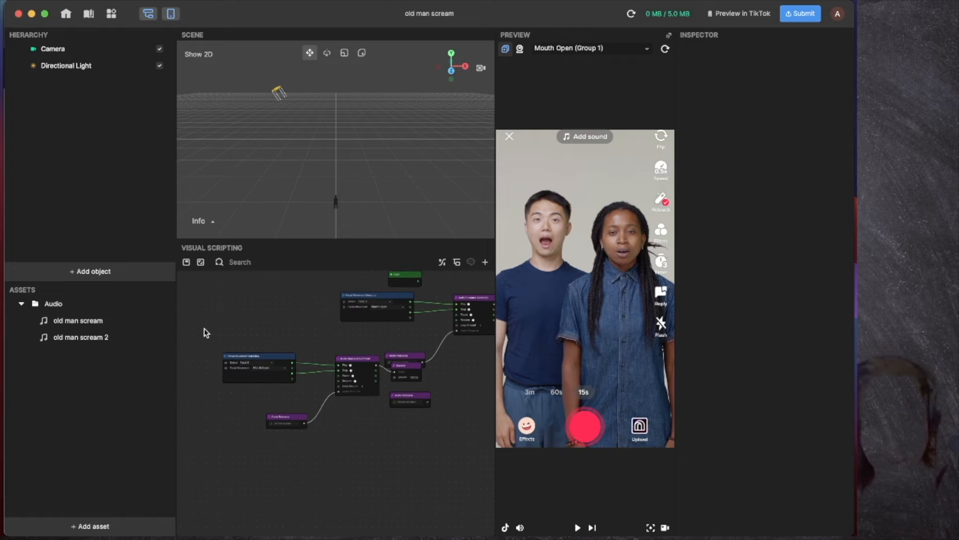
Step: Move the audio resource node up to the first chain and shift the lower chain right to align it
{"action": "left_click_drag", "start_coordinate": [203, 331], "coordinate": [386, 435]}
{"action": "left_click_drag", "start_coordinate": [413, 361], "coordinate": [414, 341]}
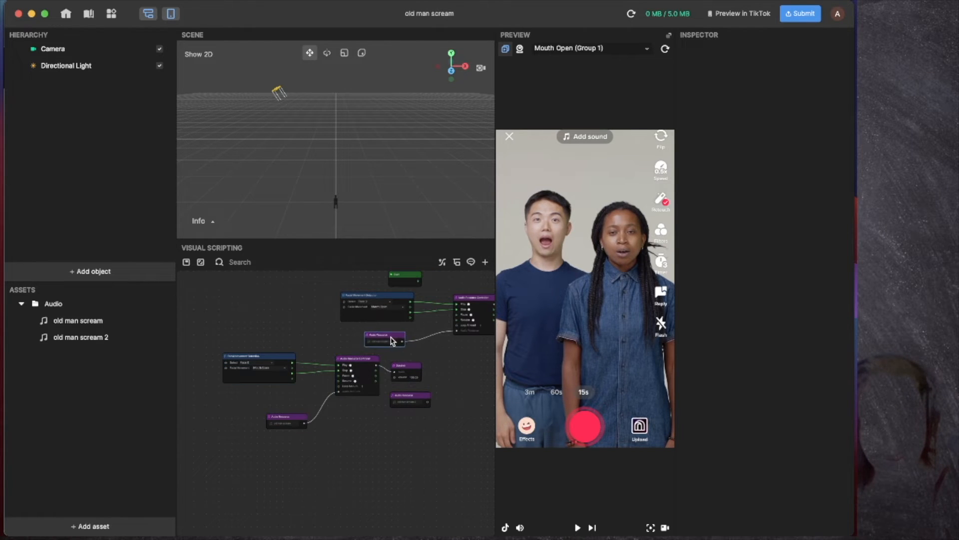
{"action": "left_click_drag", "start_coordinate": [197, 351], "coordinate": [438, 456]}
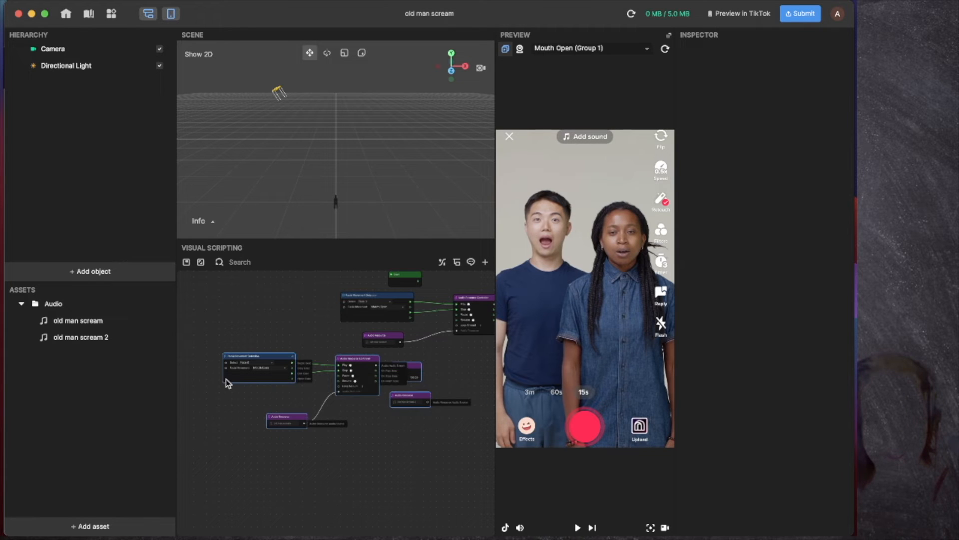
{"action": "left_click_drag", "start_coordinate": [251, 360], "coordinate": [370, 370]}
{"action": "scroll", "coordinate": [368, 375], "scroll_direction": "right", "scroll_amount": 5}
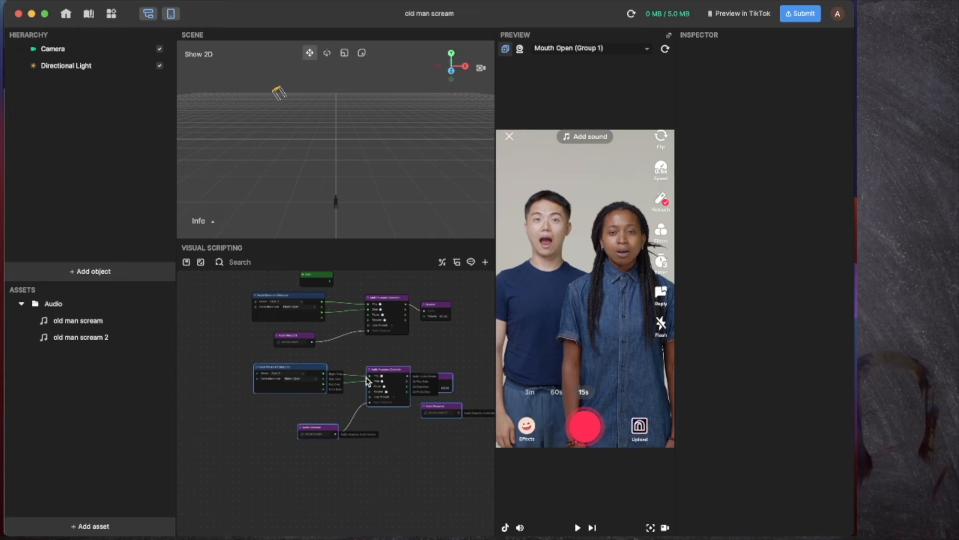
{"action": "left_click", "coordinate": [446, 445]}
{"action": "left_click", "coordinate": [310, 430]}
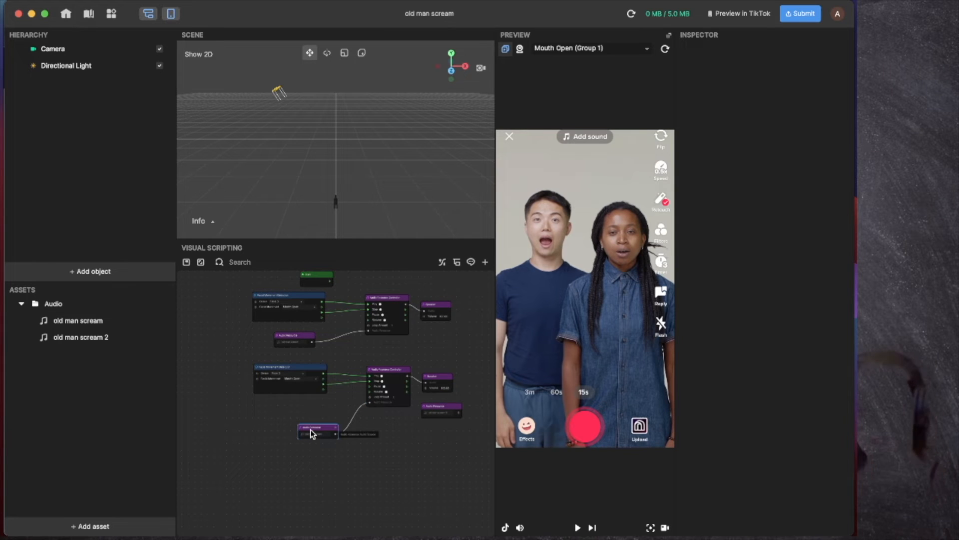
Step: Delete the leftover audio resource node and move the old man scream 2 node under the second chain
{"action": "key", "text": "Delete"}
{"action": "scroll", "coordinate": [324, 418], "scroll_direction": "up", "scroll_amount": 5}
{"action": "scroll", "coordinate": [325, 422], "scroll_direction": "right", "scroll_amount": 10}
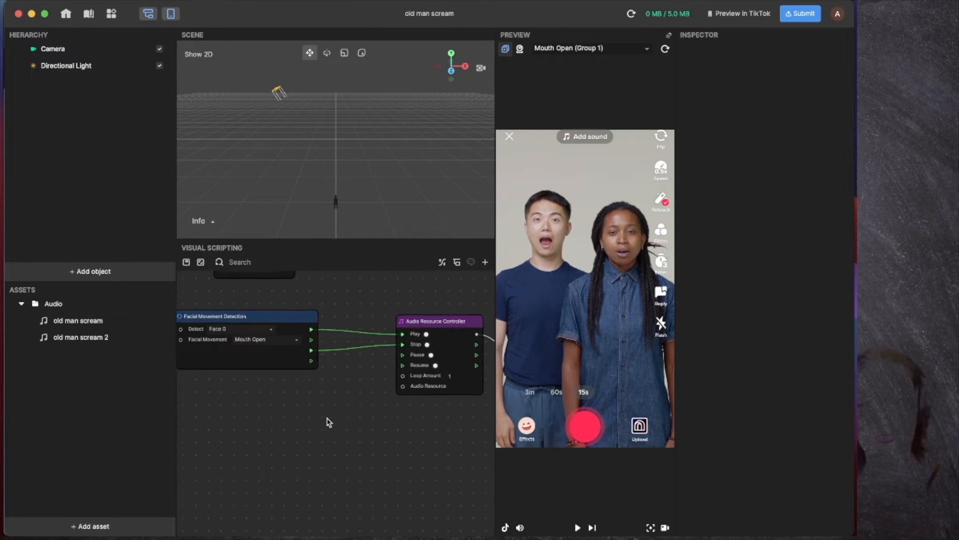
{"action": "scroll", "coordinate": [313, 422], "scroll_direction": "left", "scroll_amount": 7}
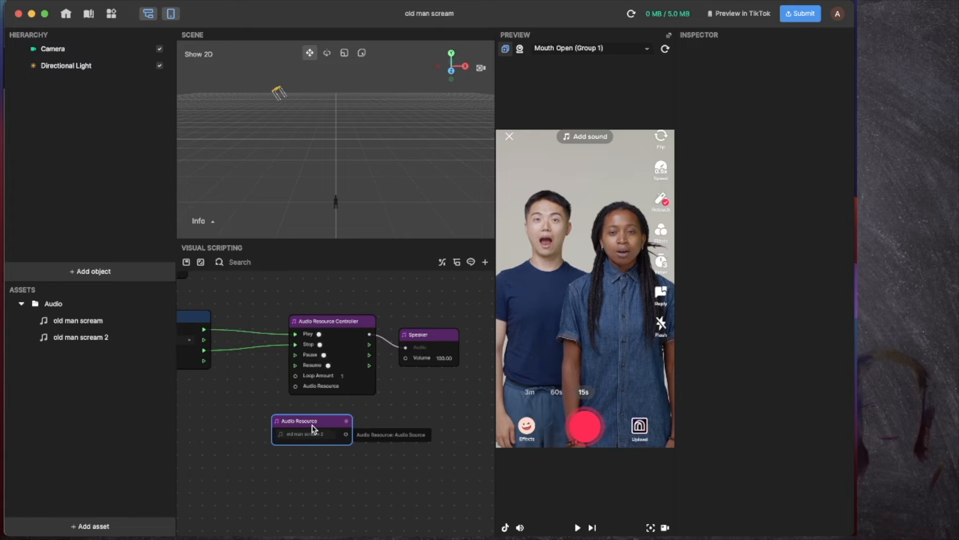
{"action": "left_click_drag", "start_coordinate": [390, 423], "coordinate": [365, 395]}
{"action": "scroll", "coordinate": [377, 434], "scroll_direction": "right", "scroll_amount": 5}
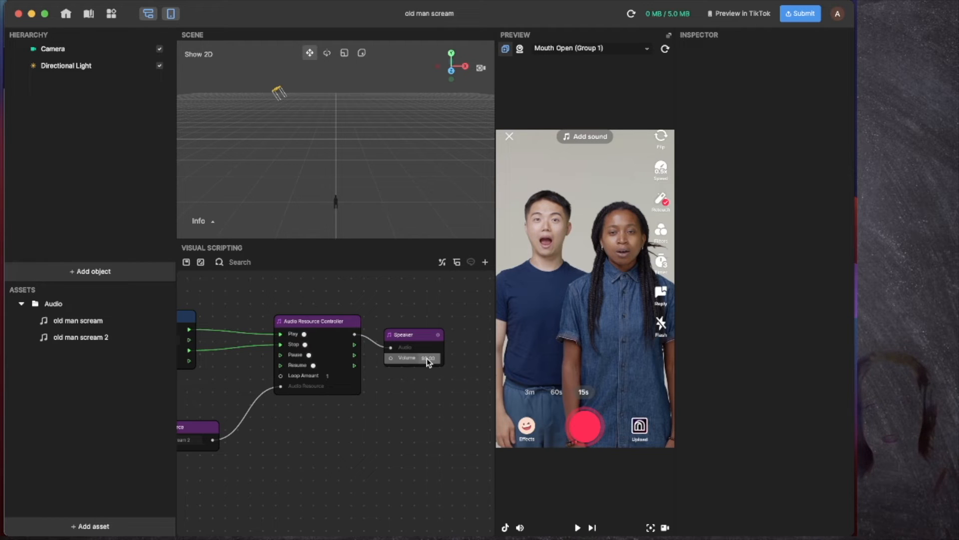
{"action": "scroll", "coordinate": [430, 400], "scroll_direction": "left", "scroll_amount": 5}
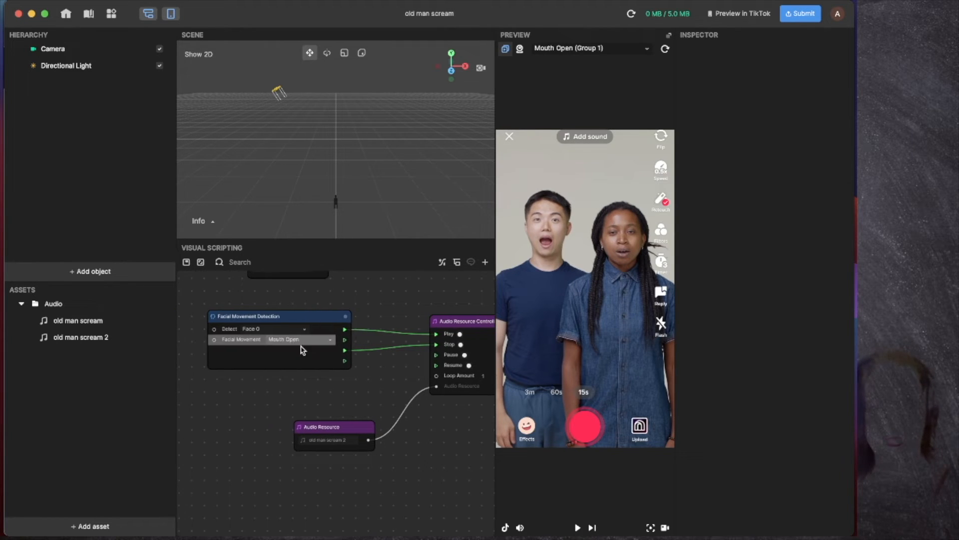
Step: Set the second chain's Detect to Face 1 and test it in the preview
{"action": "left_click", "coordinate": [293, 330]}
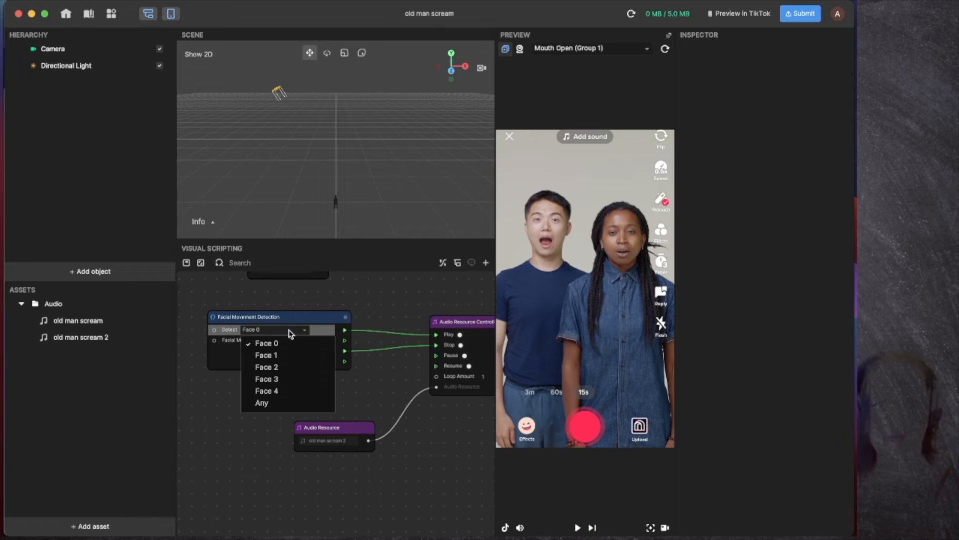
{"action": "left_click", "coordinate": [277, 354]}
{"action": "left_click", "coordinate": [579, 528]}
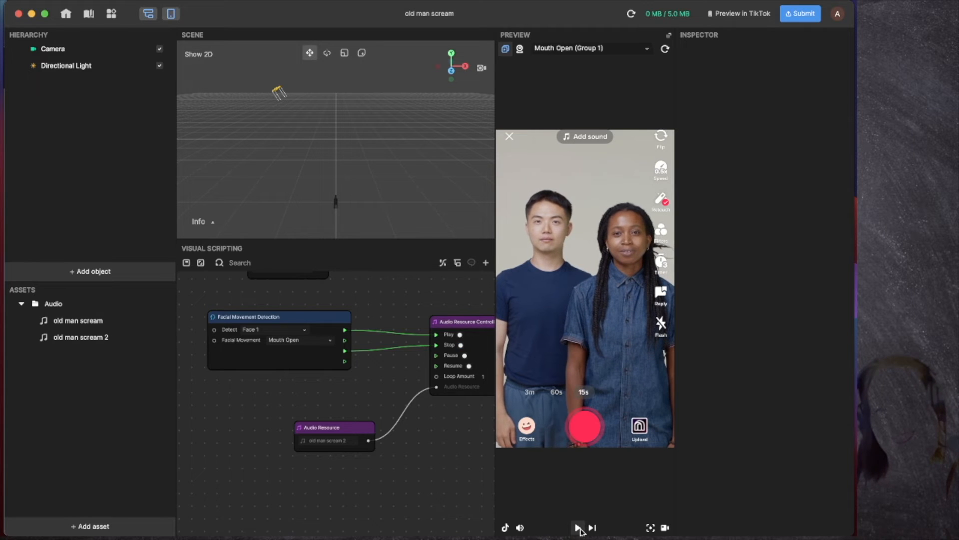
{"action": "left_click", "coordinate": [579, 528]}
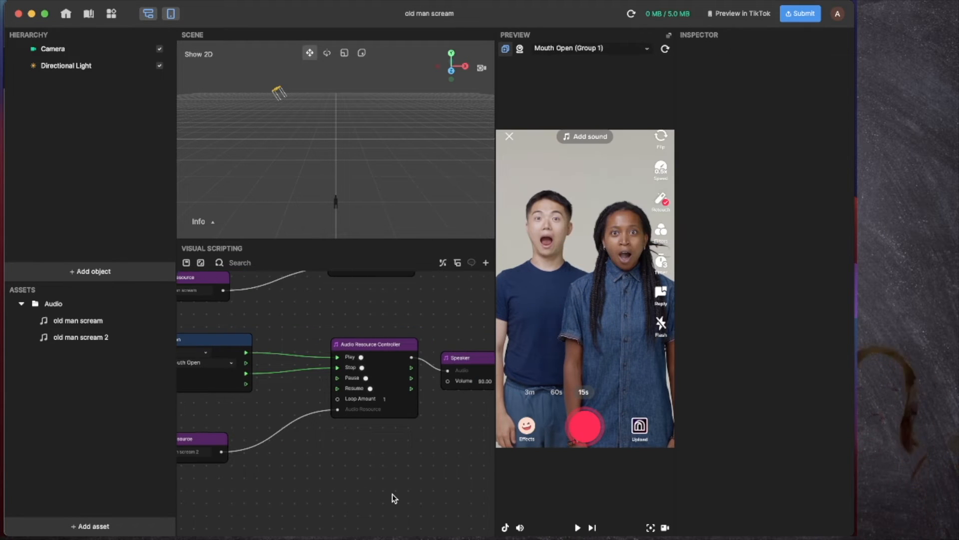
Step: Duplicate the lower four-node chain as a third chain and align it with the others
{"action": "scroll", "coordinate": [392, 494], "scroll_direction": "down", "scroll_amount": 5}
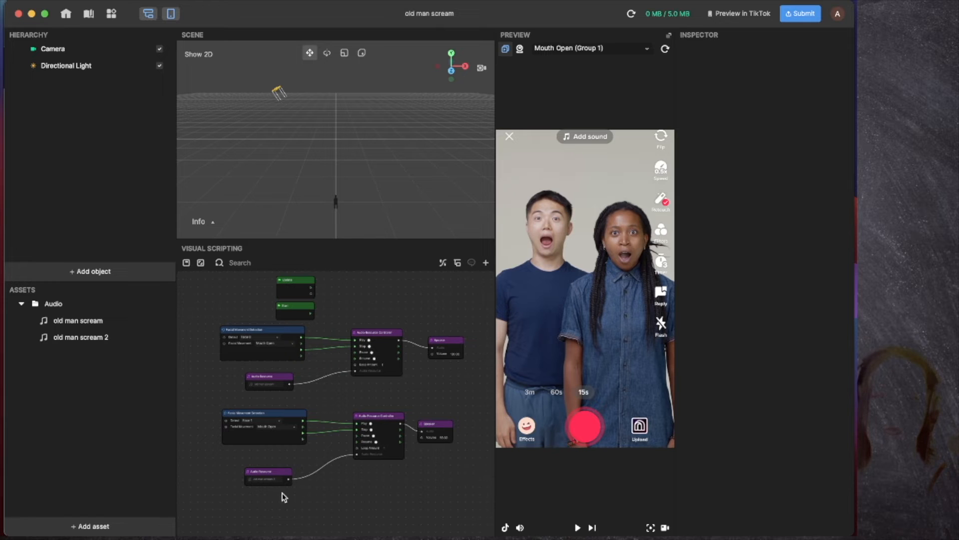
{"action": "left_click_drag", "start_coordinate": [209, 407], "coordinate": [461, 506]}
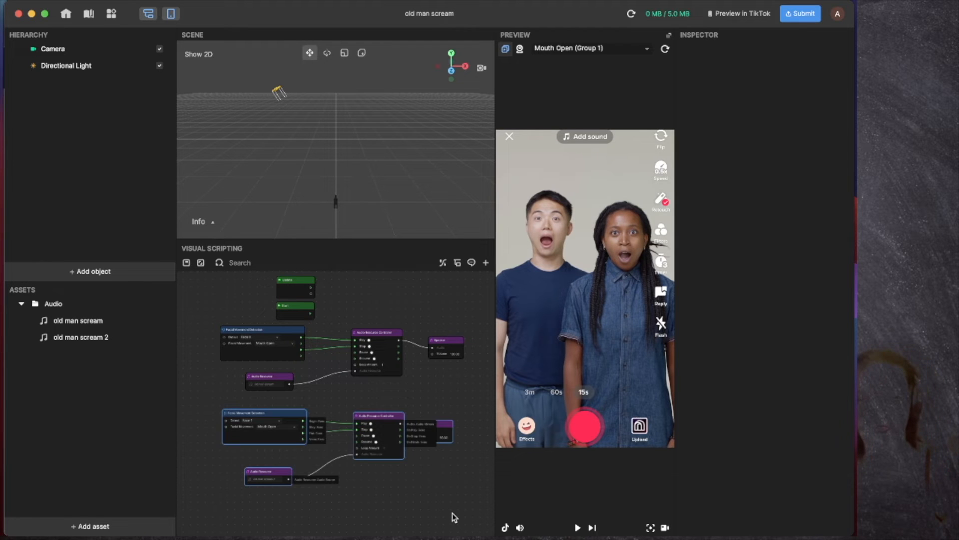
{"action": "scroll", "coordinate": [452, 512], "scroll_direction": "down", "scroll_amount": 3}
{"action": "key", "text": "super+v"}
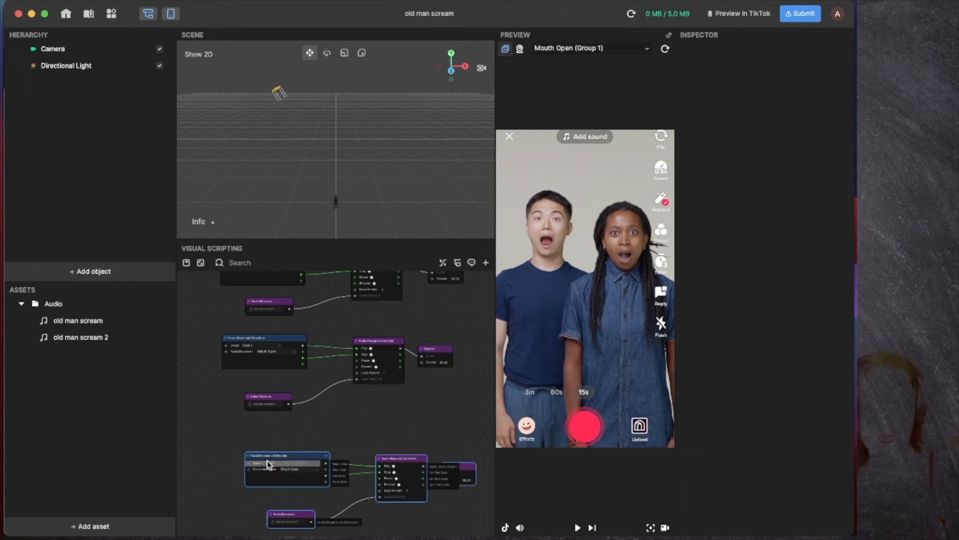
{"action": "left_click", "coordinate": [239, 456]}
{"action": "left_click_drag", "start_coordinate": [221, 439], "coordinate": [478, 534]}
{"action": "left_click_drag", "start_coordinate": [273, 459], "coordinate": [251, 443]}
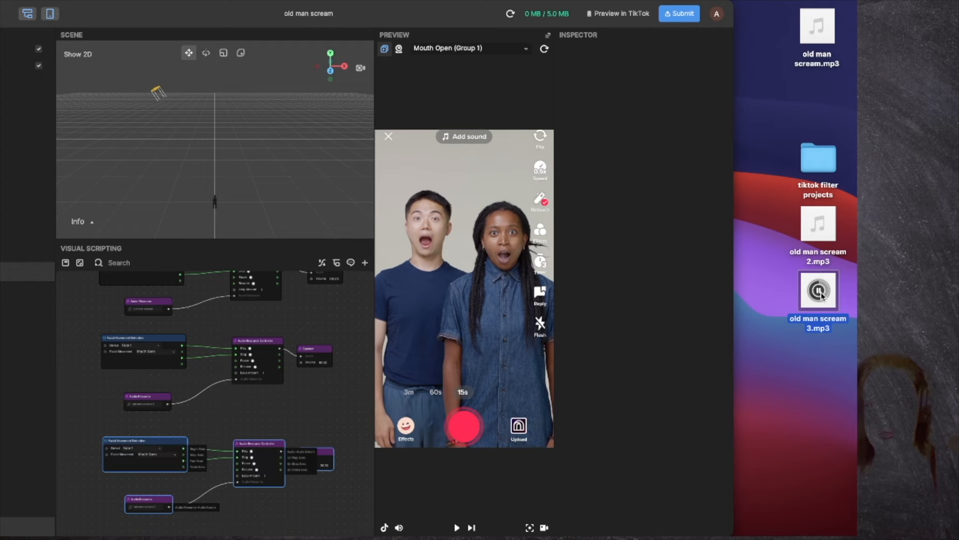
Step: Import old man scream 3.mp3 from the desktop and add it to the graph as an Audio Resource
{"action": "left_click", "coordinate": [819, 225]}
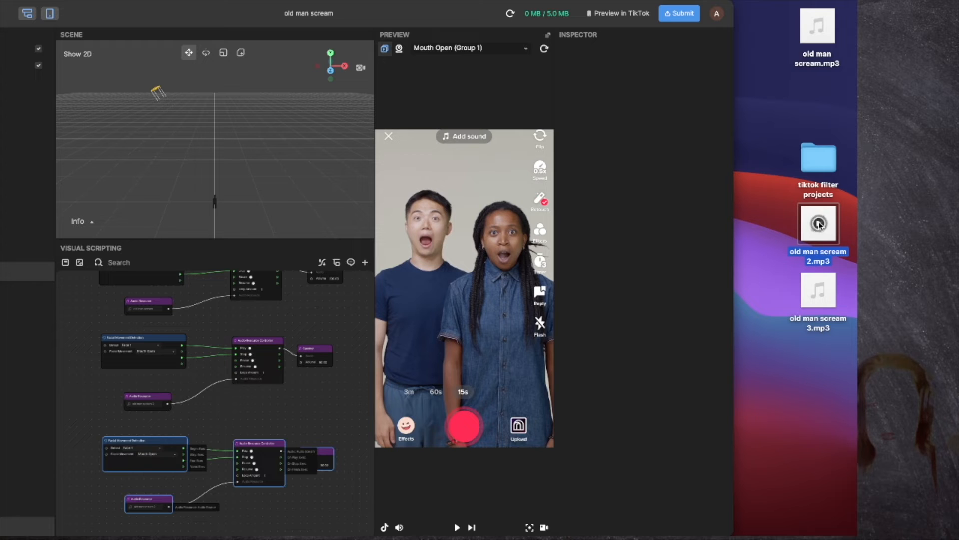
{"action": "left_click_drag", "start_coordinate": [324, 19], "coordinate": [402, 19]}
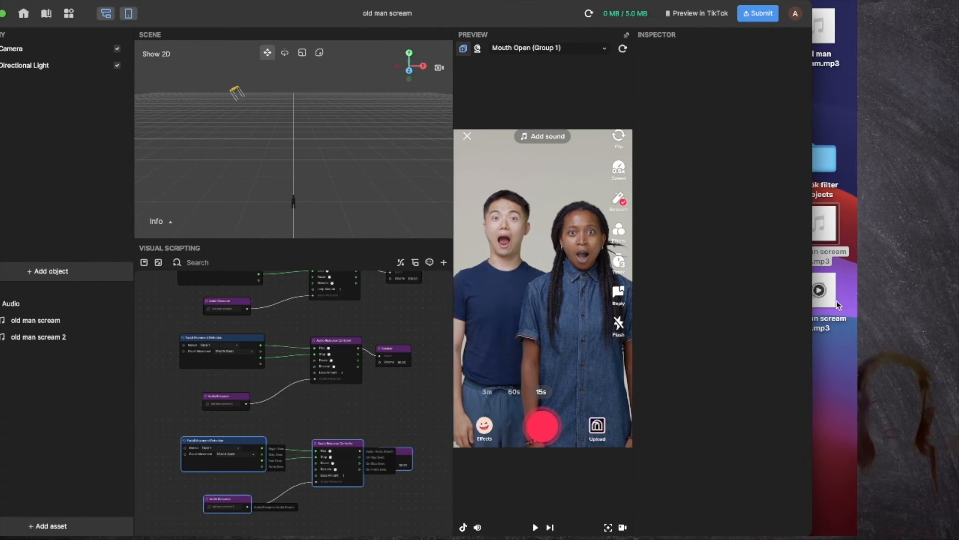
{"action": "left_click_drag", "start_coordinate": [835, 310], "coordinate": [338, 472]}
{"action": "left_click_drag", "start_coordinate": [271, 440], "coordinate": [273, 441]}
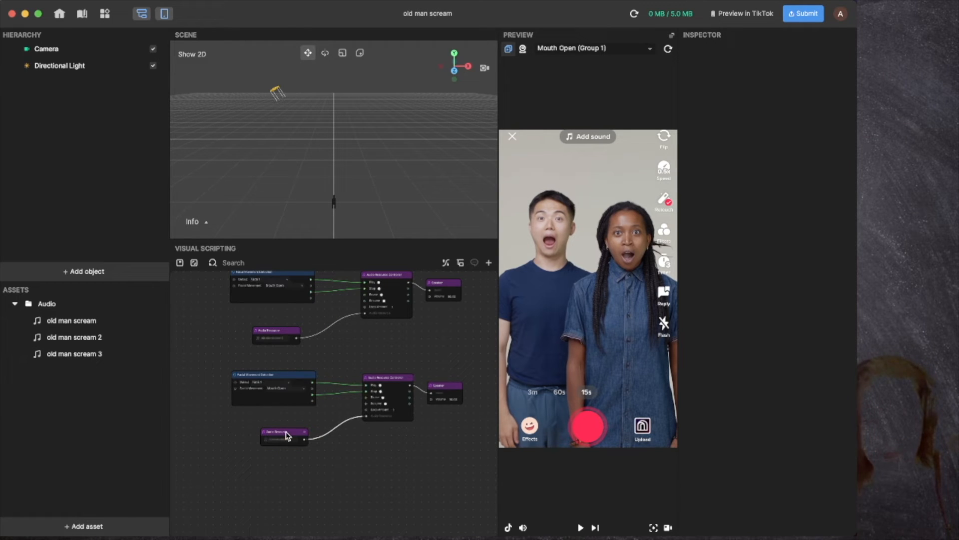
Step: Make the third chain detect Face 2, test it in the preview, then switch to Logic Pro
{"action": "scroll", "coordinate": [289, 436], "scroll_direction": "up", "scroll_amount": 5}
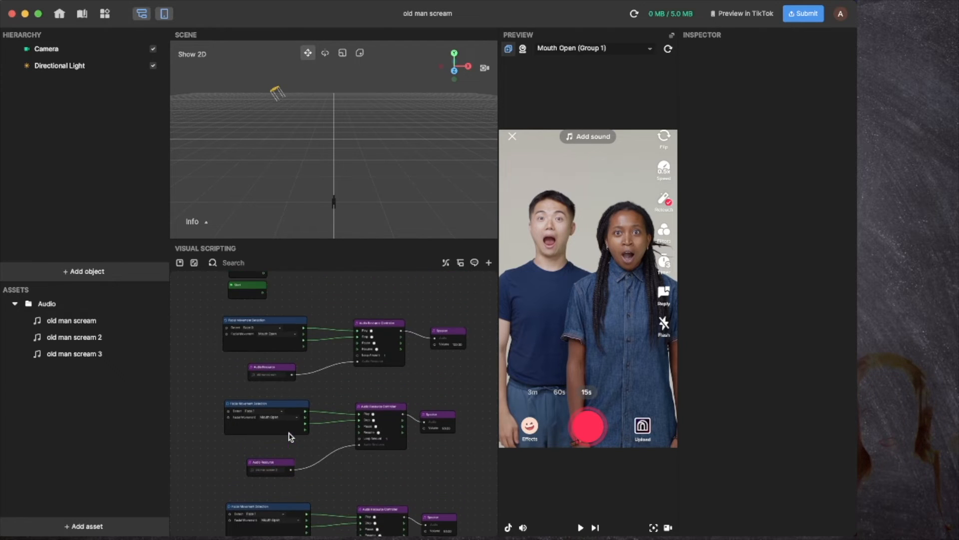
{"action": "scroll", "coordinate": [287, 435], "scroll_direction": "down", "scroll_amount": 3}
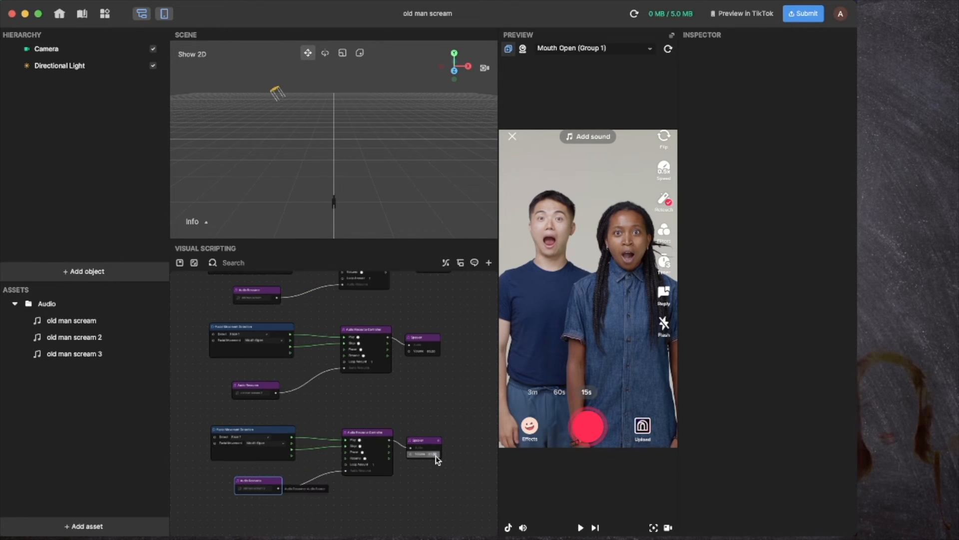
{"action": "scroll", "coordinate": [436, 459], "scroll_direction": "up", "scroll_amount": 5}
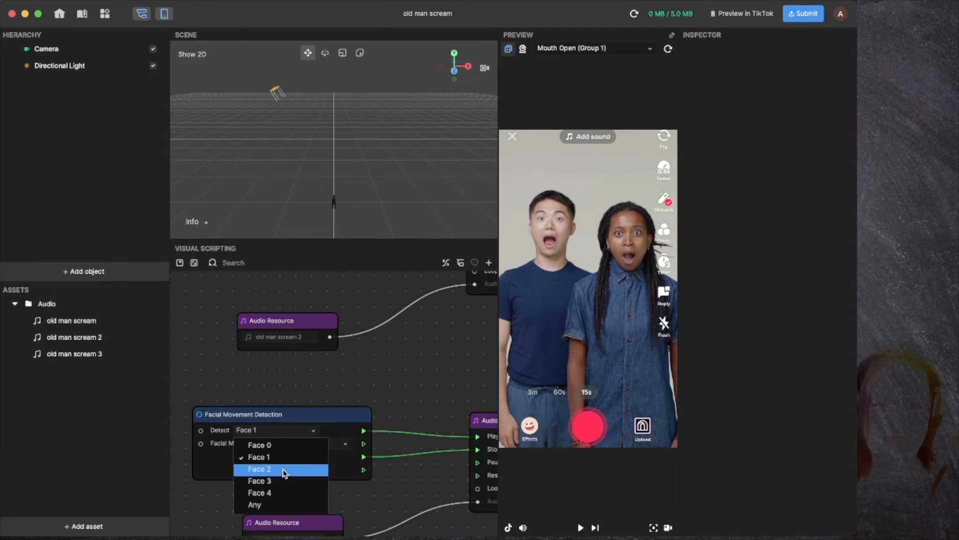
{"action": "left_click", "coordinate": [285, 470]}
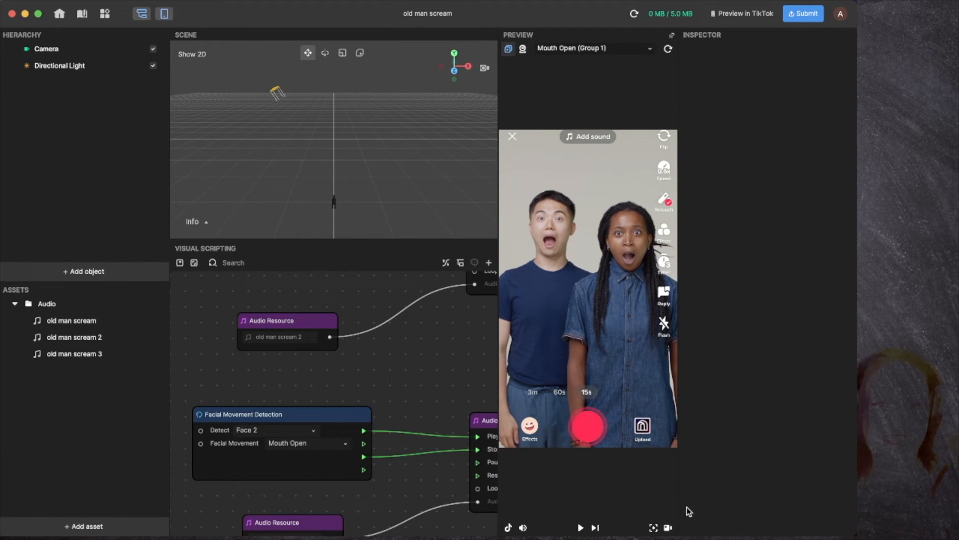
{"action": "left_click", "coordinate": [580, 530]}
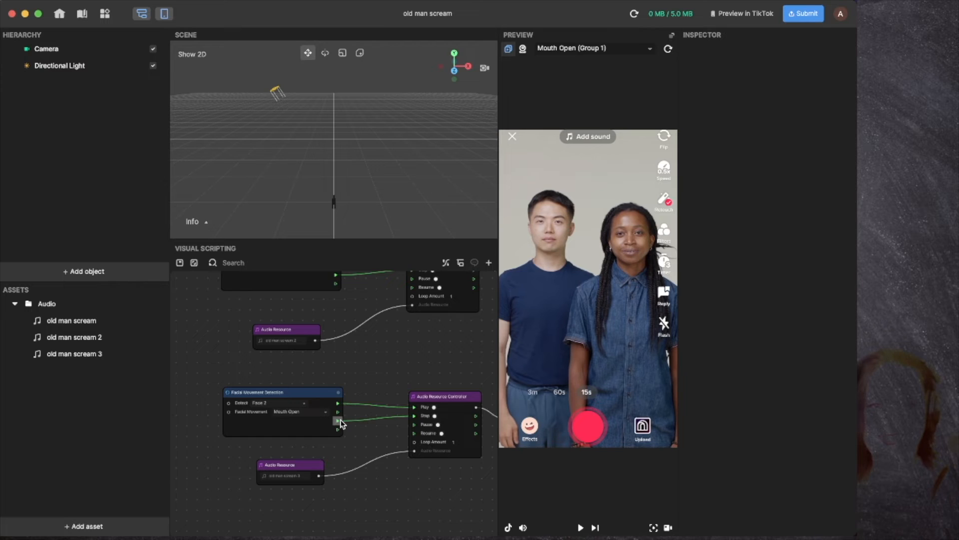
{"action": "scroll", "coordinate": [336, 420], "scroll_direction": "down", "scroll_amount": 1}
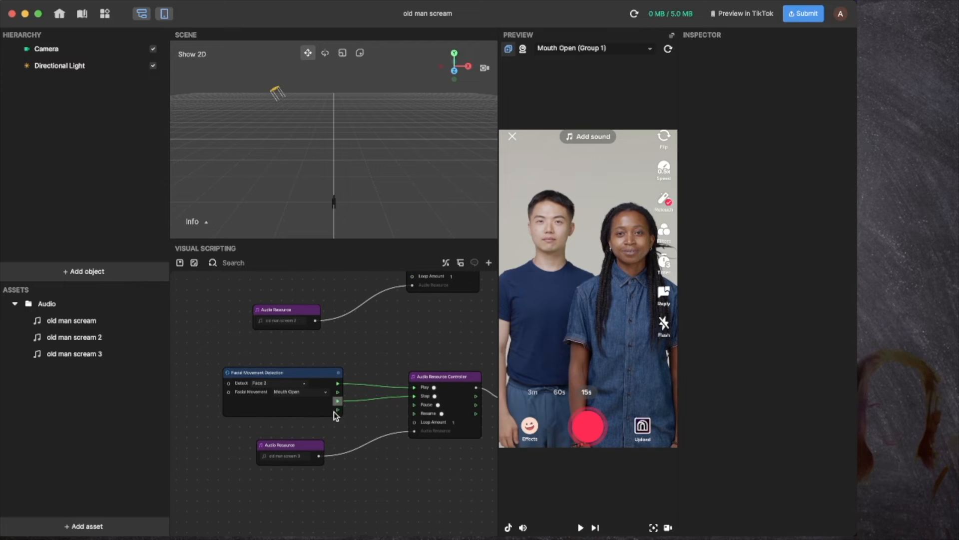
{"action": "left_click", "coordinate": [306, 384]}
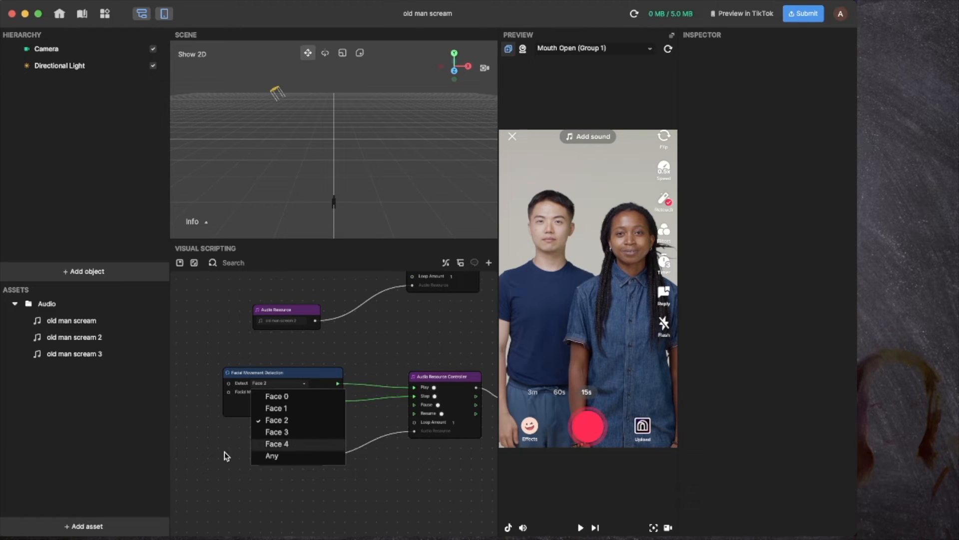
{"action": "left_click", "coordinate": [197, 455]}
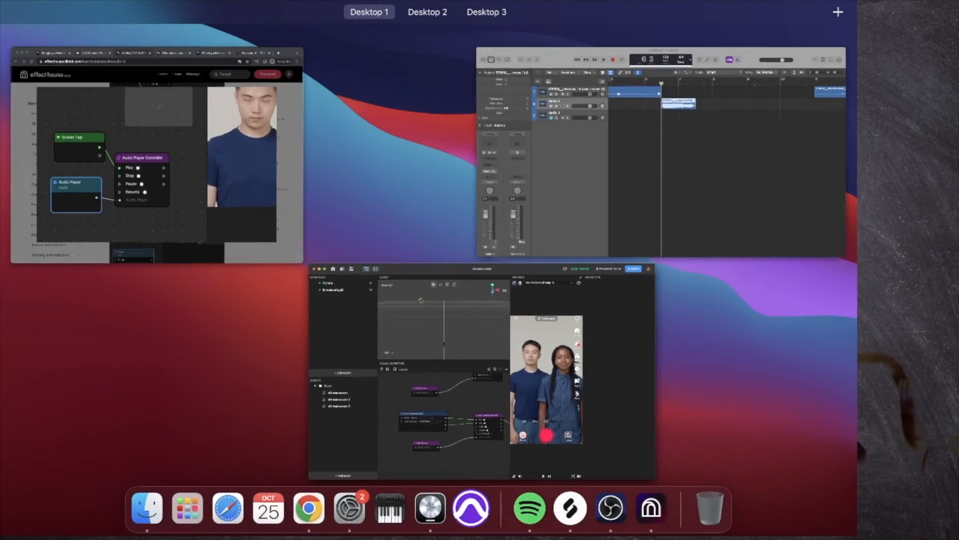
{"action": "key", "text": "ctrl+Up"}
{"action": "left_click", "coordinate": [732, 188]}
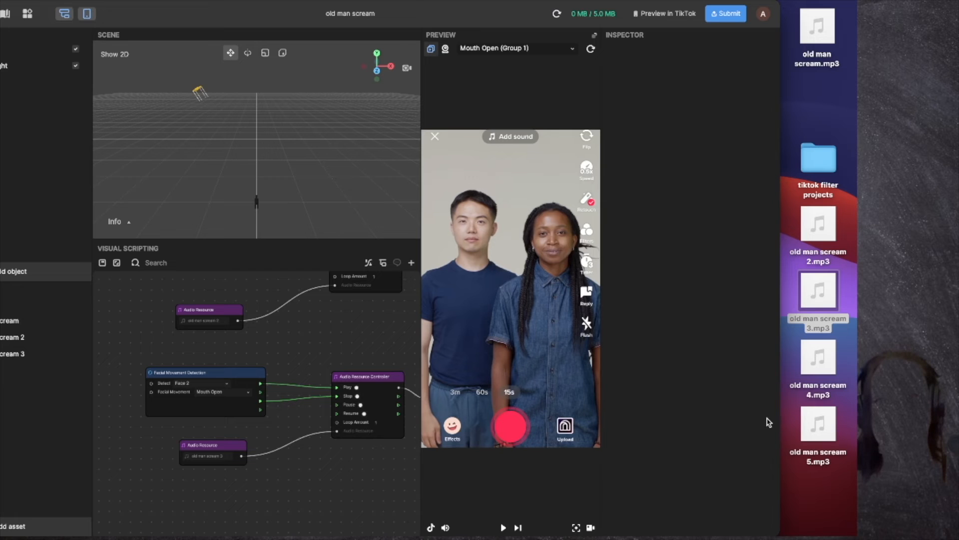
Step: Preview old man scream 4.mp3, then import screams 4 and 5 together into the Audio assets
{"action": "left_click", "coordinate": [818, 356]}
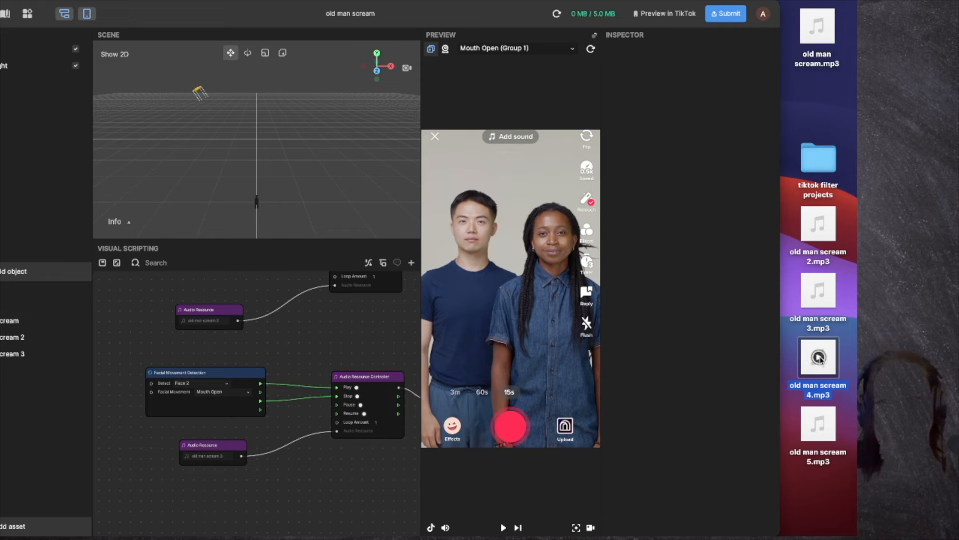
{"action": "left_click", "coordinate": [819, 424]}
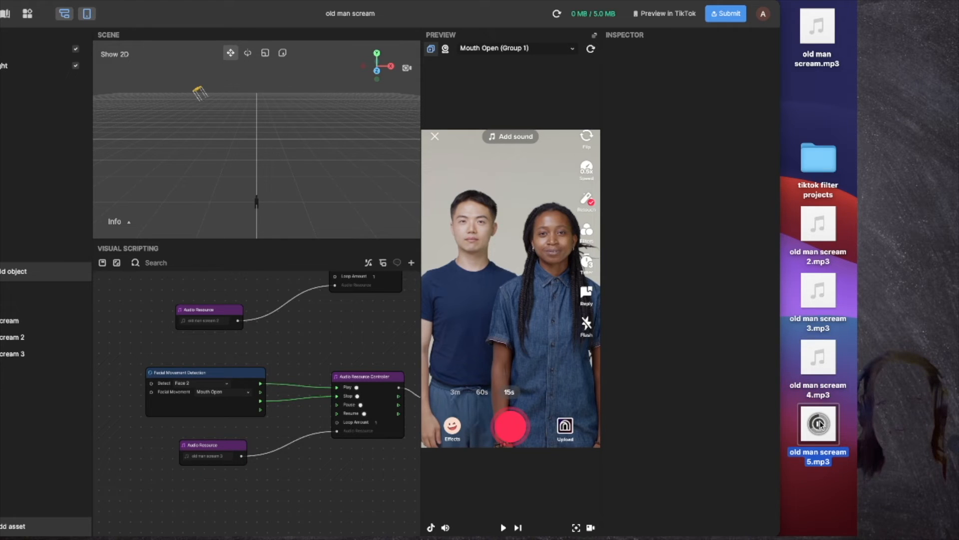
{"action": "key", "text": "shift+Up"}
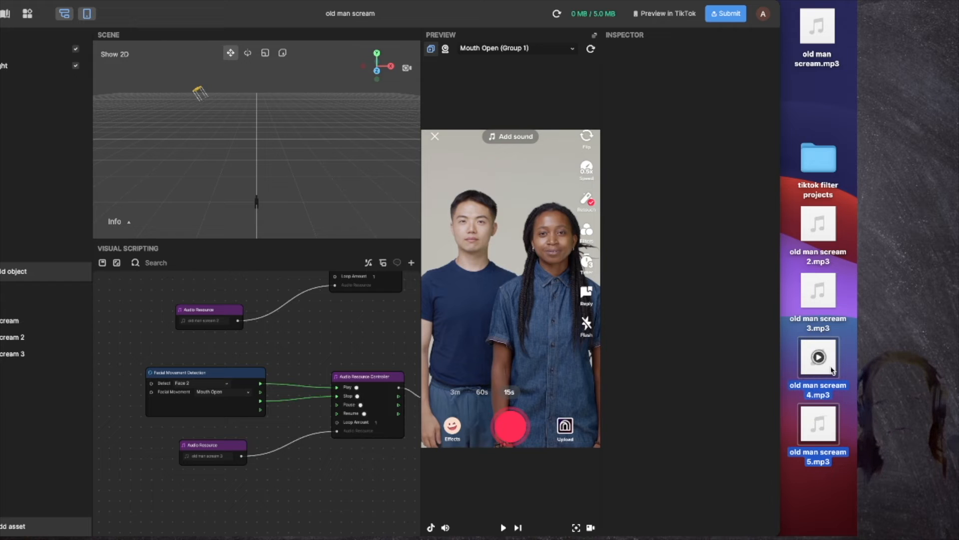
{"action": "left_click_drag", "start_coordinate": [832, 370], "coordinate": [55, 415]}
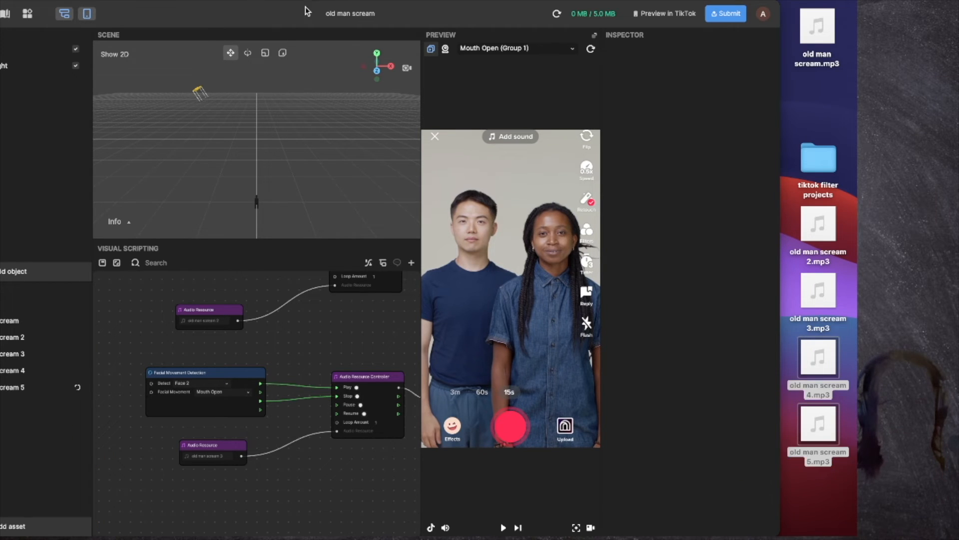
{"action": "left_click_drag", "start_coordinate": [306, 11], "coordinate": [385, 11]}
{"action": "left_click_drag", "start_coordinate": [219, 350], "coordinate": [470, 512]}
{"action": "scroll", "coordinate": [382, 434], "scroll_direction": "down", "scroll_amount": 5}
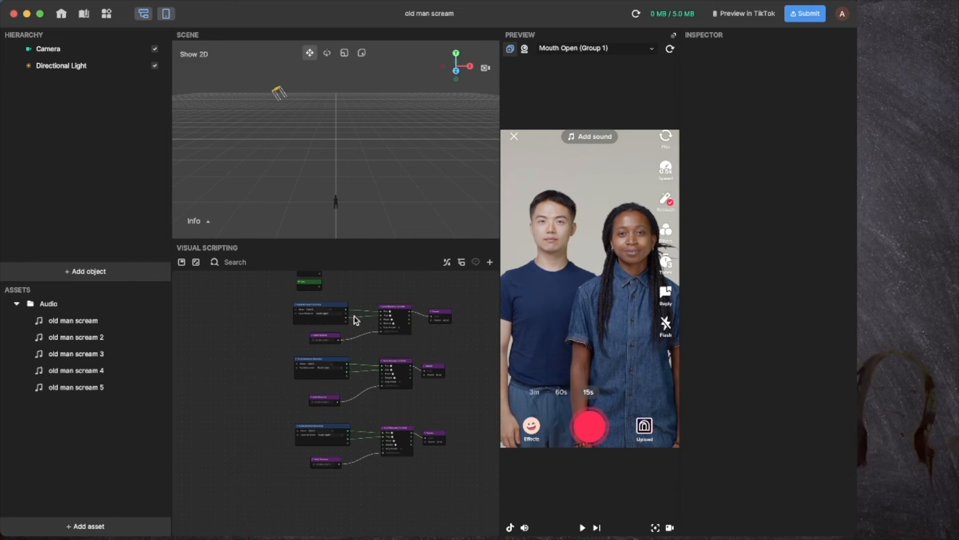
Step: Paste two more copies of the scream chain and line them up as the fourth and fifth chains
{"action": "scroll", "coordinate": [369, 467], "scroll_direction": "down", "scroll_amount": 3}
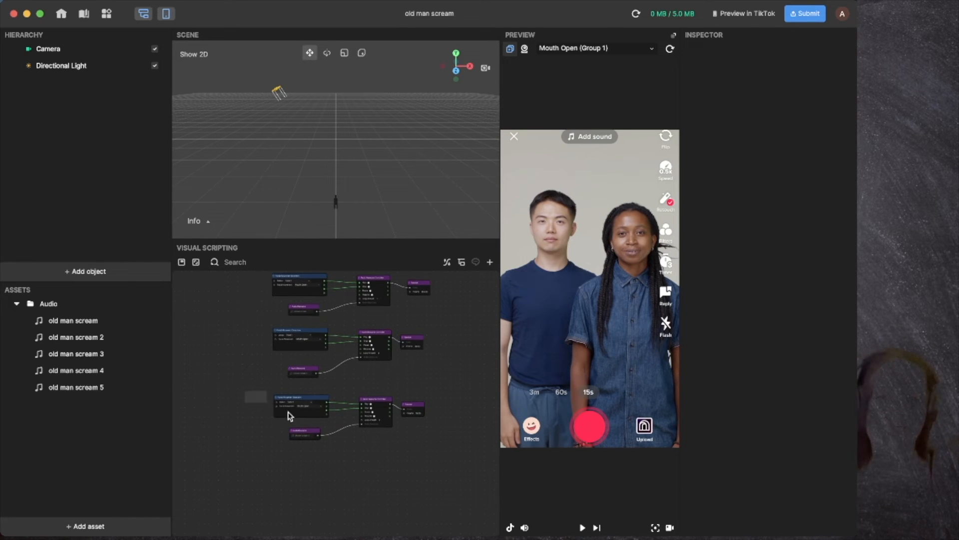
{"action": "left_click_drag", "start_coordinate": [289, 416], "coordinate": [456, 460]}
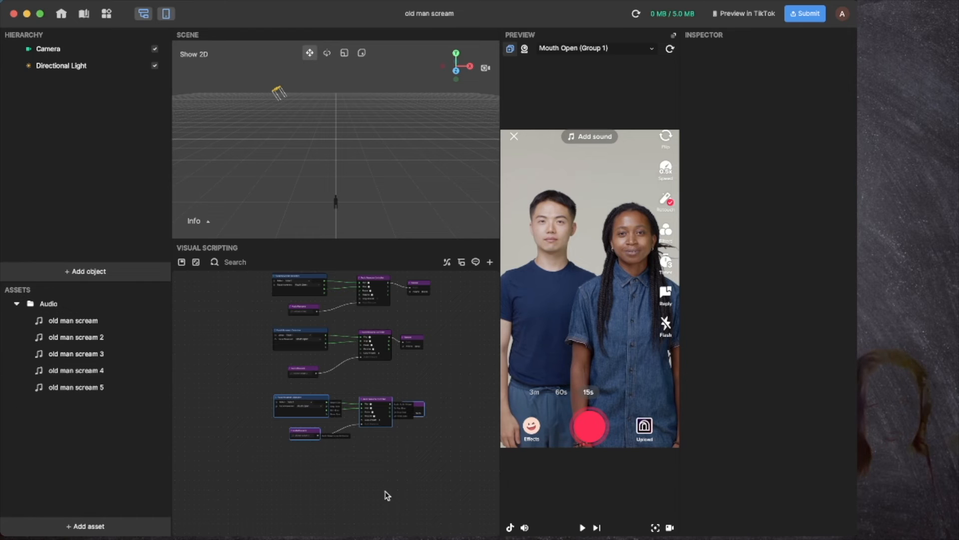
{"action": "key", "text": "super+v"}
{"action": "scroll", "coordinate": [313, 483], "scroll_direction": "down", "scroll_amount": 2}
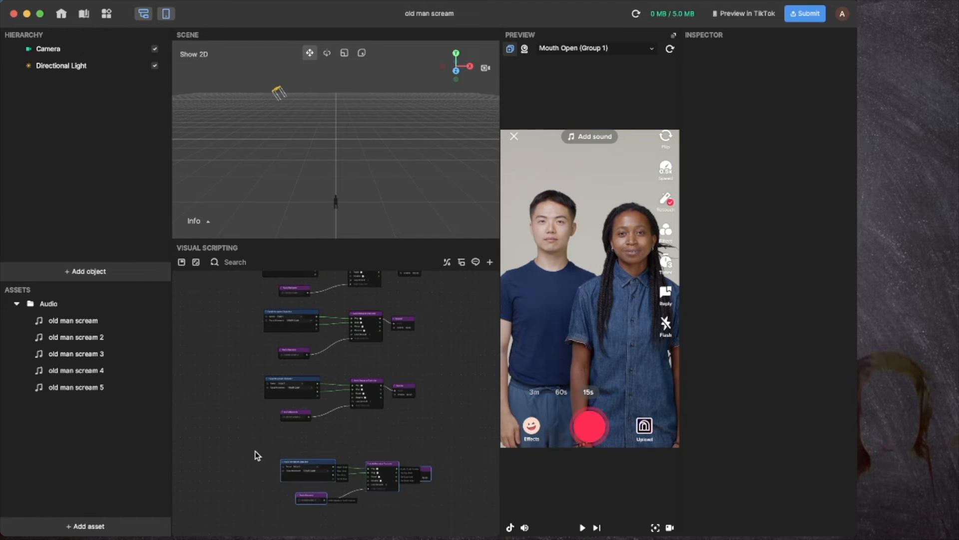
{"action": "left_click_drag", "start_coordinate": [251, 450], "coordinate": [472, 520]}
{"action": "left_click_drag", "start_coordinate": [315, 478], "coordinate": [298, 461]}
{"action": "scroll", "coordinate": [407, 510], "scroll_direction": "down", "scroll_amount": 2}
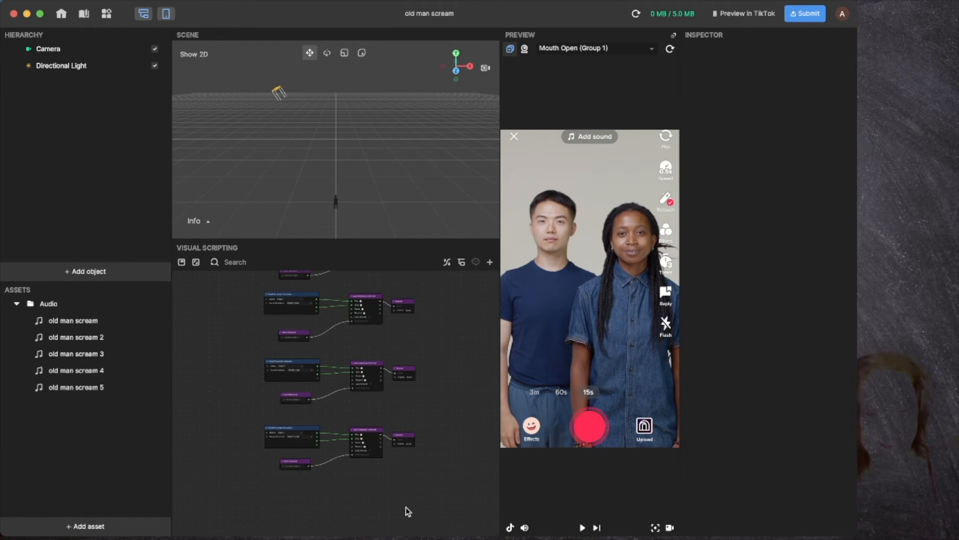
{"action": "key", "text": "super+v"}
{"action": "scroll", "coordinate": [406, 515], "scroll_direction": "down", "scroll_amount": 3}
{"action": "left_click_drag", "start_coordinate": [424, 478], "coordinate": [286, 473]}
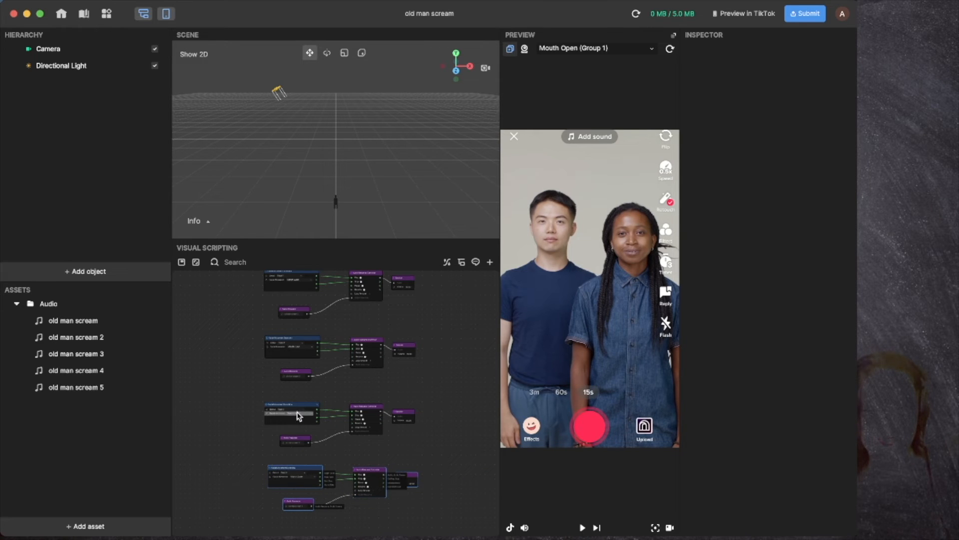
Step: Set the fourth chain to detect Face 3 and the fifth chain to detect Face 4
{"action": "scroll", "coordinate": [300, 419], "scroll_direction": "left", "scroll_amount": 1}
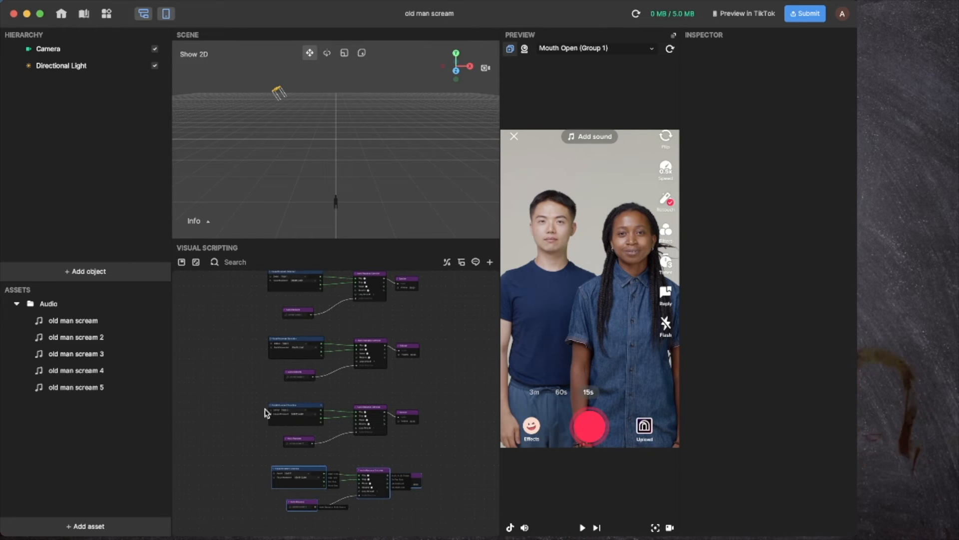
{"action": "scroll", "coordinate": [291, 416], "scroll_direction": "up", "scroll_amount": 5}
{"action": "left_click", "coordinate": [299, 406]}
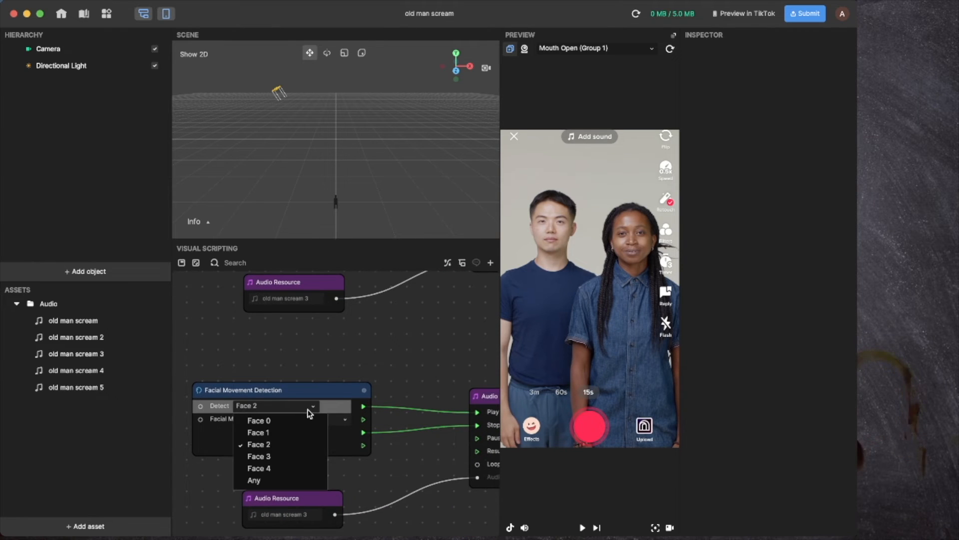
{"action": "left_click", "coordinate": [280, 457]}
{"action": "scroll", "coordinate": [364, 454], "scroll_direction": "down", "scroll_amount": 5}
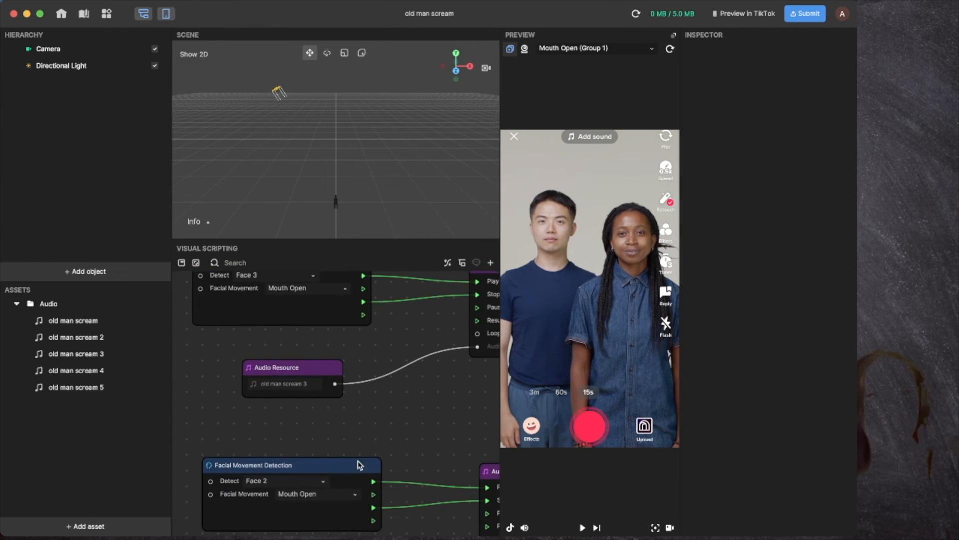
{"action": "left_click", "coordinate": [315, 485]}
{"action": "left_click", "coordinate": [306, 452]}
Step: Replace the fourth chain's duplicated scream 3 audio node with old man scream 4
{"action": "scroll", "coordinate": [357, 445], "scroll_direction": "right", "scroll_amount": 3}
{"action": "scroll", "coordinate": [362, 443], "scroll_direction": "right", "scroll_amount": 10}
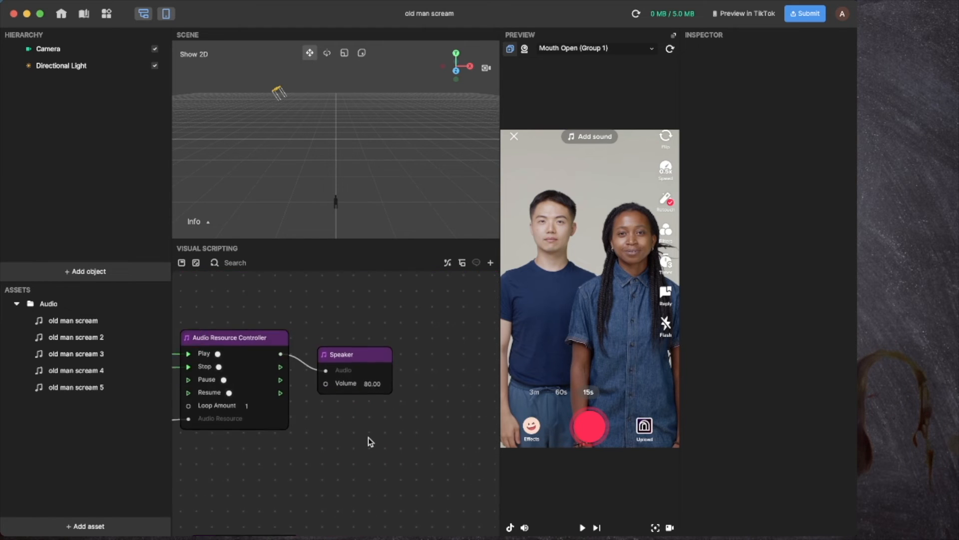
{"action": "scroll", "coordinate": [368, 439], "scroll_direction": "down", "scroll_amount": 4}
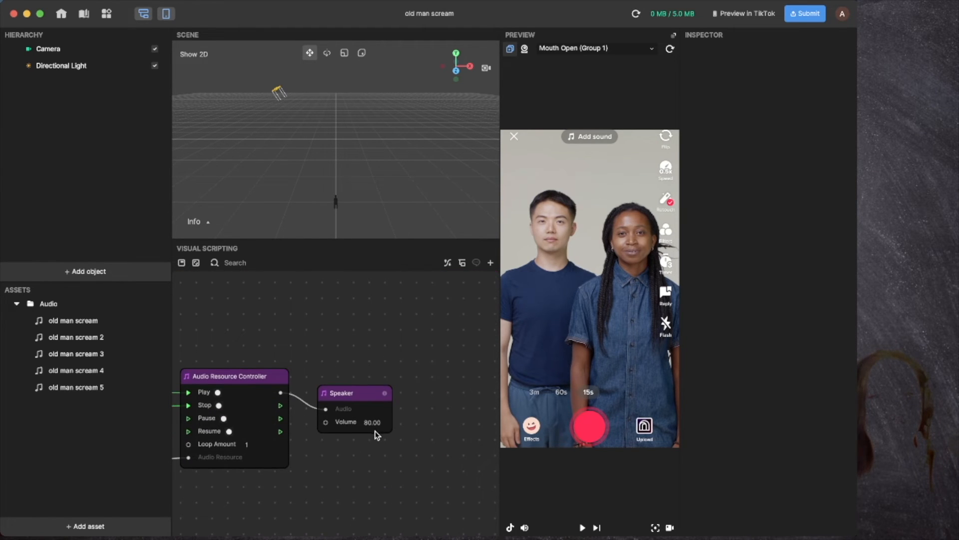
{"action": "scroll", "coordinate": [369, 427], "scroll_direction": "up", "scroll_amount": 3}
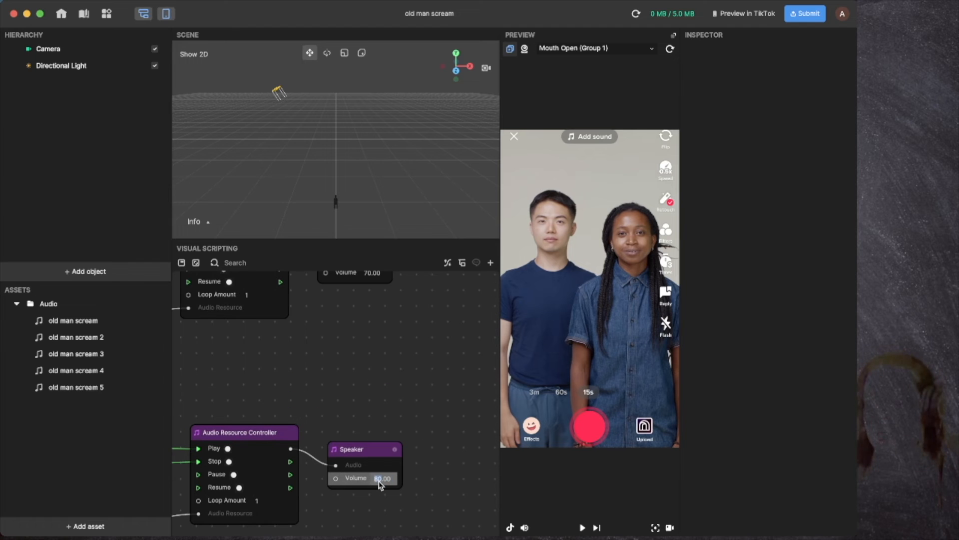
{"action": "scroll", "coordinate": [300, 475], "scroll_direction": "left", "scroll_amount": 8}
{"action": "scroll", "coordinate": [299, 475], "scroll_direction": "down", "scroll_amount": 3}
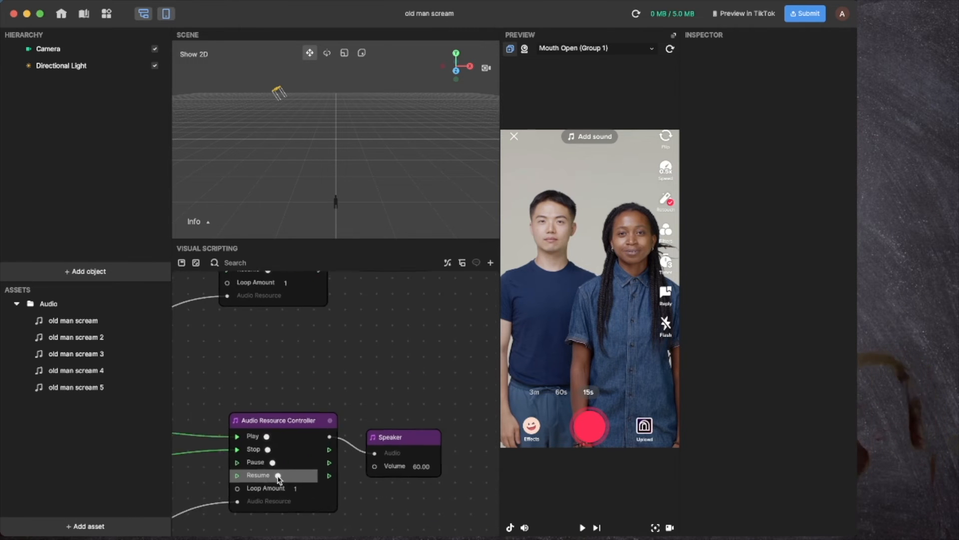
{"action": "scroll", "coordinate": [283, 478], "scroll_direction": "left", "scroll_amount": 3}
{"action": "scroll", "coordinate": [278, 475], "scroll_direction": "down", "scroll_amount": 2}
{"action": "scroll", "coordinate": [279, 475], "scroll_direction": "up", "scroll_amount": 6}
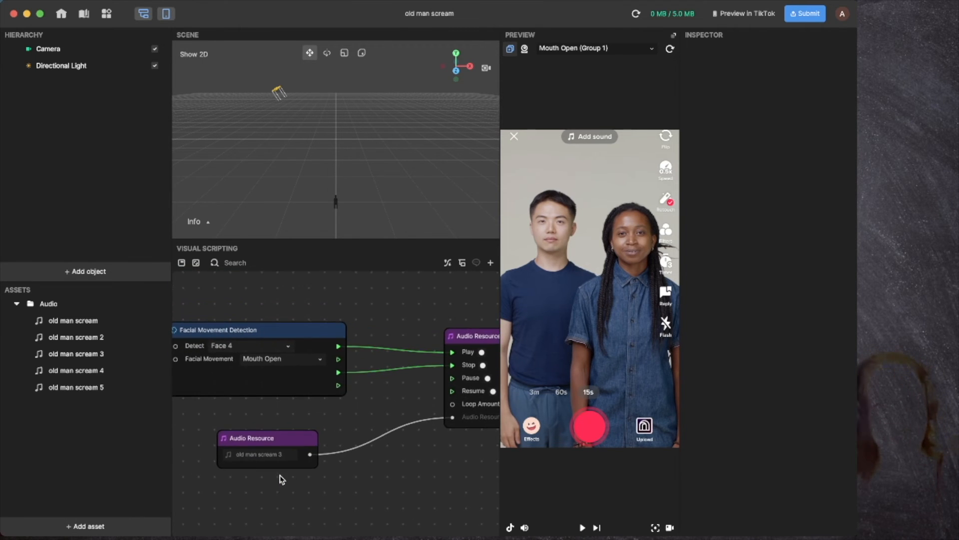
{"action": "left_click", "coordinate": [275, 329]}
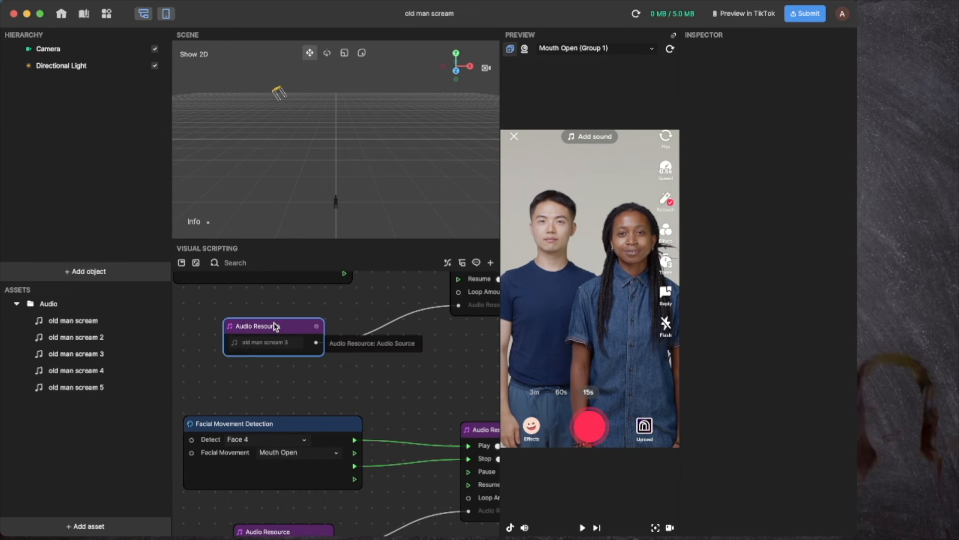
{"action": "key", "text": "Delete"}
{"action": "left_click_drag", "start_coordinate": [89, 375], "coordinate": [276, 322]}
Step: Swap the last chain's scream 3 node for old man scream 5, wire it into its controller, and begin submission
{"action": "scroll", "coordinate": [420, 364], "scroll_direction": "down", "scroll_amount": 4}
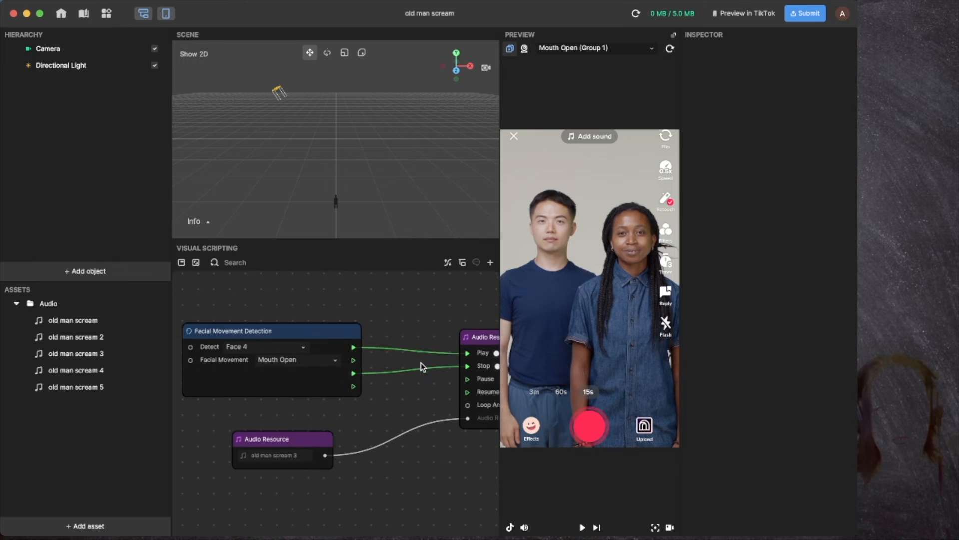
{"action": "left_click", "coordinate": [309, 375]}
{"action": "key", "text": "Delete"}
{"action": "left_click_drag", "start_coordinate": [75, 387], "coordinate": [308, 402]}
{"action": "left_click_drag", "start_coordinate": [387, 431], "coordinate": [420, 399]}
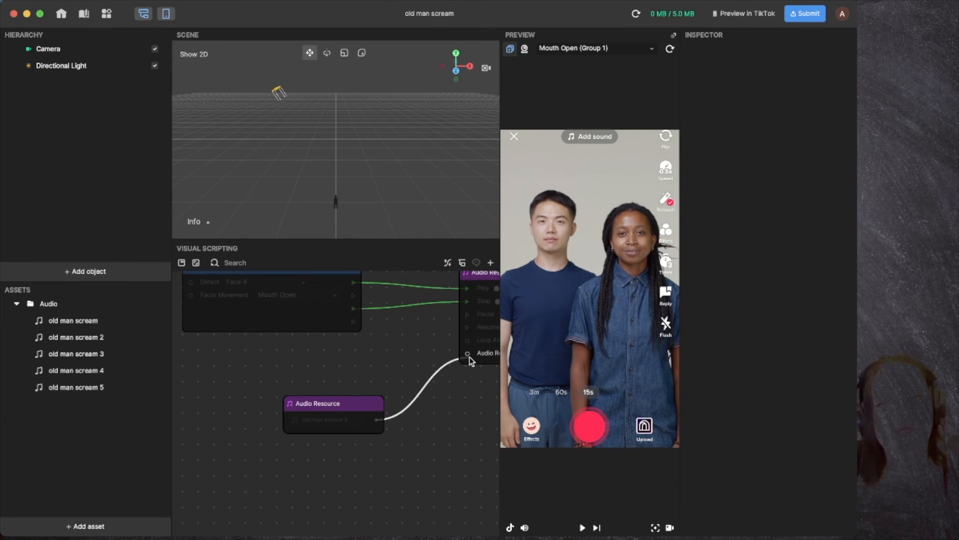
{"action": "left_click_drag", "start_coordinate": [465, 359], "coordinate": [467, 354]}
{"action": "left_click_drag", "start_coordinate": [327, 404], "coordinate": [277, 398]}
{"action": "left_click", "coordinate": [805, 15]}
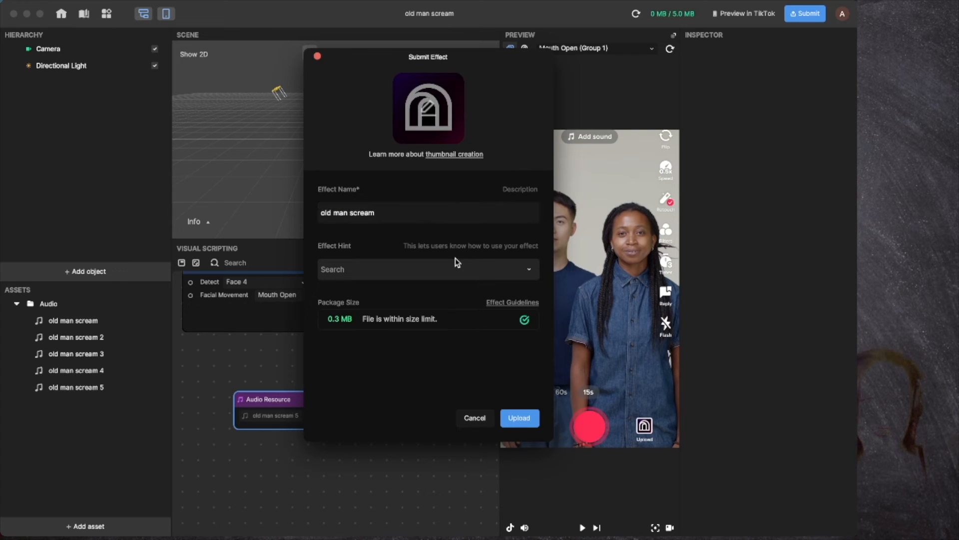
Step: Choose Open mouth as the effect hint, attempt the upload, and dismiss the missing-thumbnail alert
{"action": "left_click", "coordinate": [430, 269]}
{"action": "left_click", "coordinate": [382, 345]}
{"action": "left_click", "coordinate": [520, 418]}
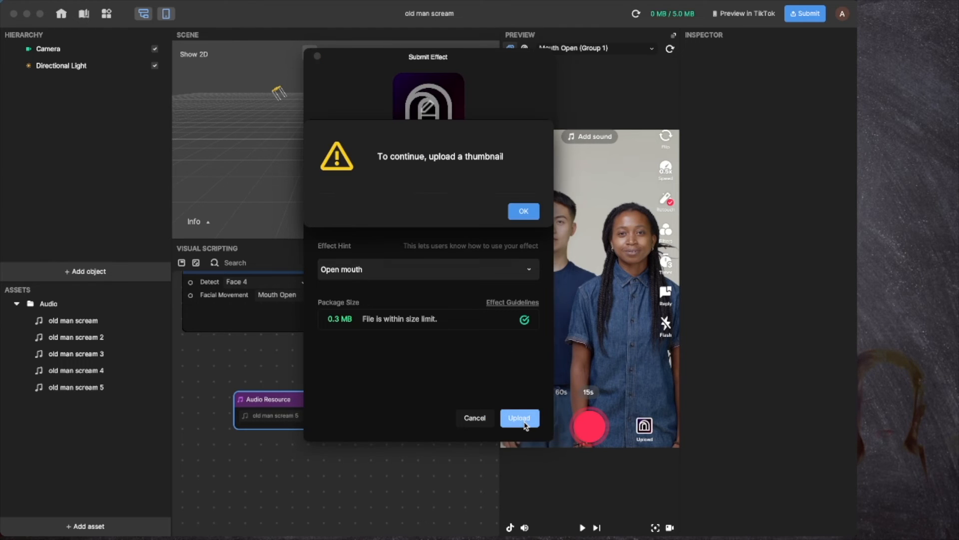
{"action": "left_click", "coordinate": [521, 210]}
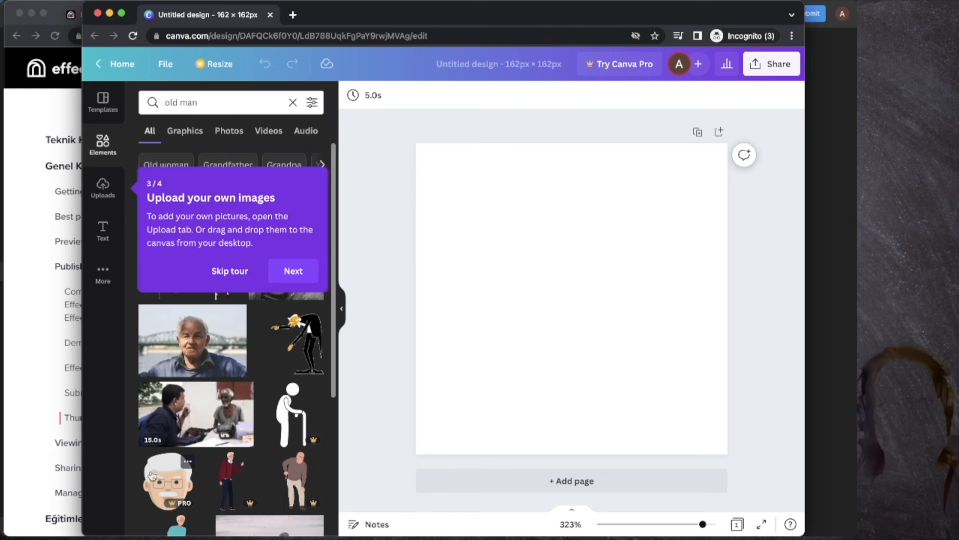
{"action": "scroll", "coordinate": [155, 332], "scroll_direction": "down", "scroll_amount": 3}
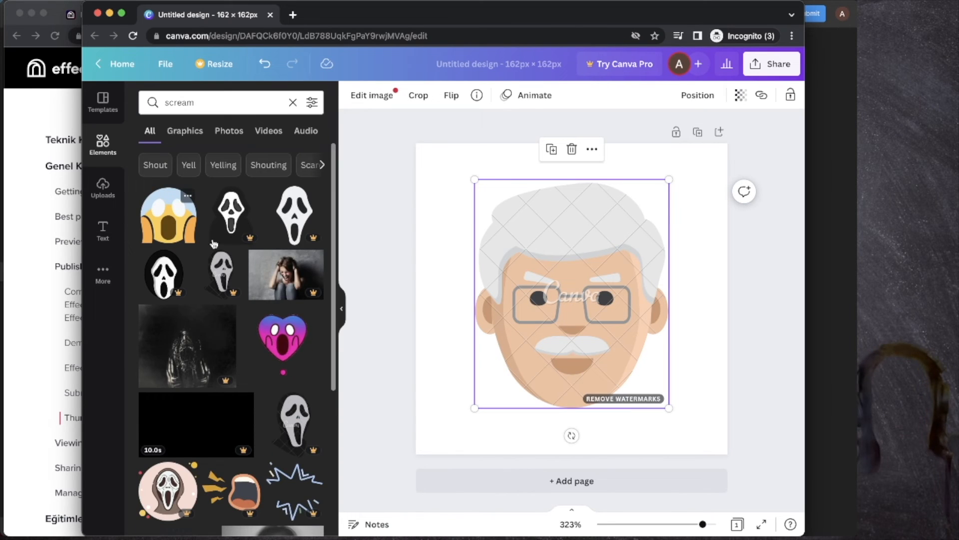
Step: Place the scream emoji on the old man's face and download the Canva design as a PNG
{"action": "left_click_drag", "start_coordinate": [168, 215], "coordinate": [592, 225]}
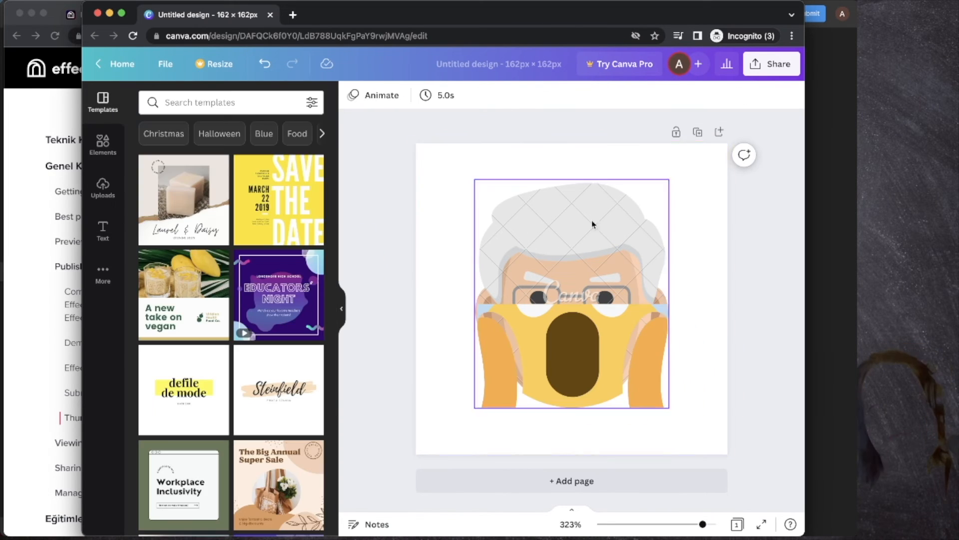
{"action": "key", "text": "super+shift+4"}
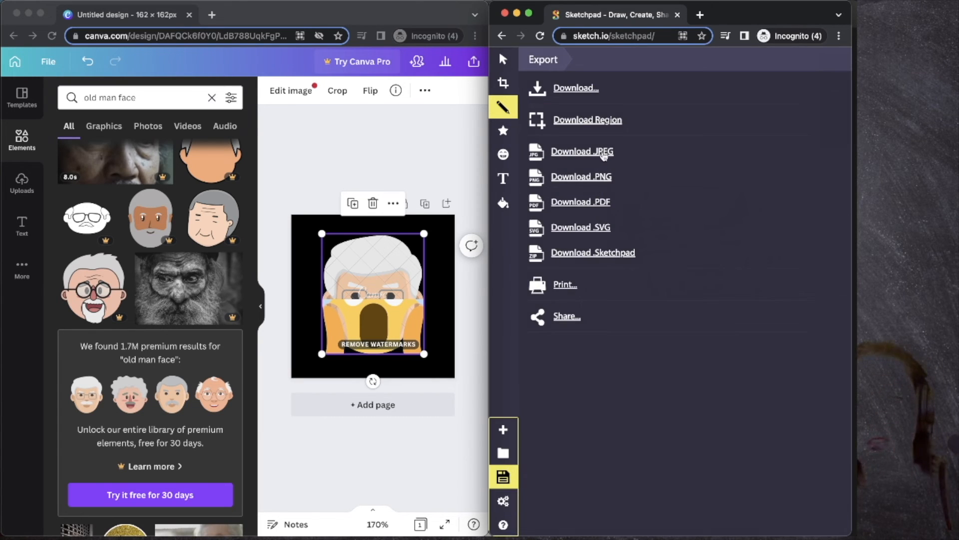
{"action": "left_click", "coordinate": [597, 177]}
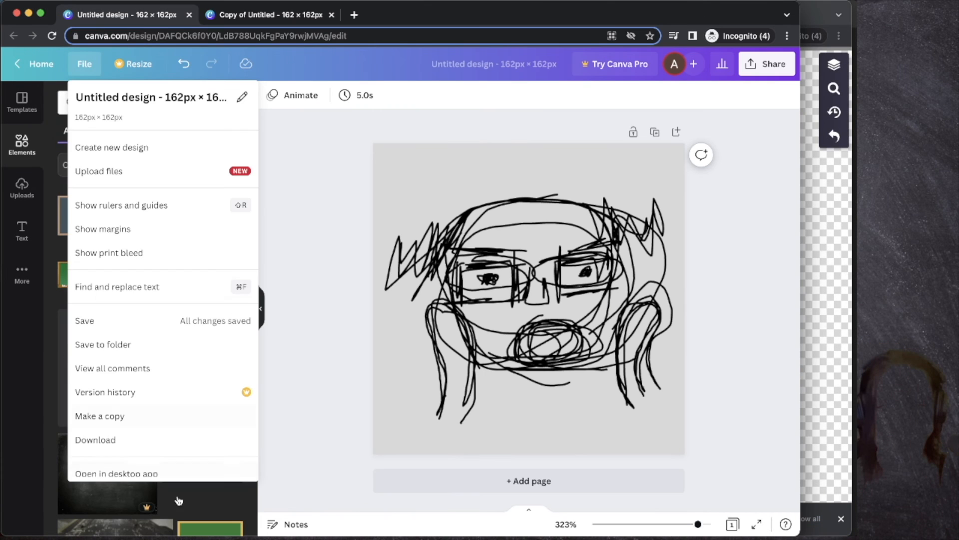
{"action": "left_click", "coordinate": [129, 441]}
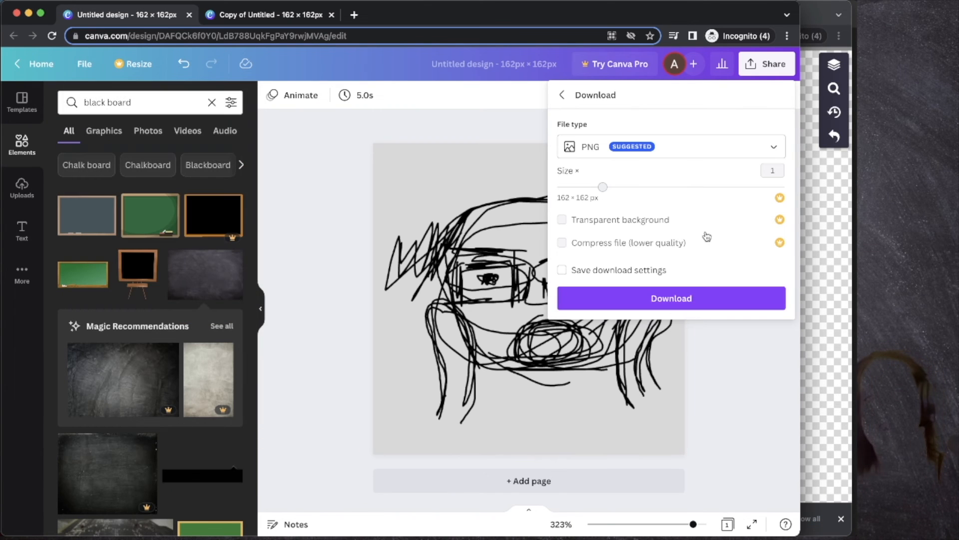
{"action": "left_click", "coordinate": [707, 297]}
Step: Switch back to Effect House and upload the old man scream effect for submission
{"action": "key", "text": "ctrl+Up"}
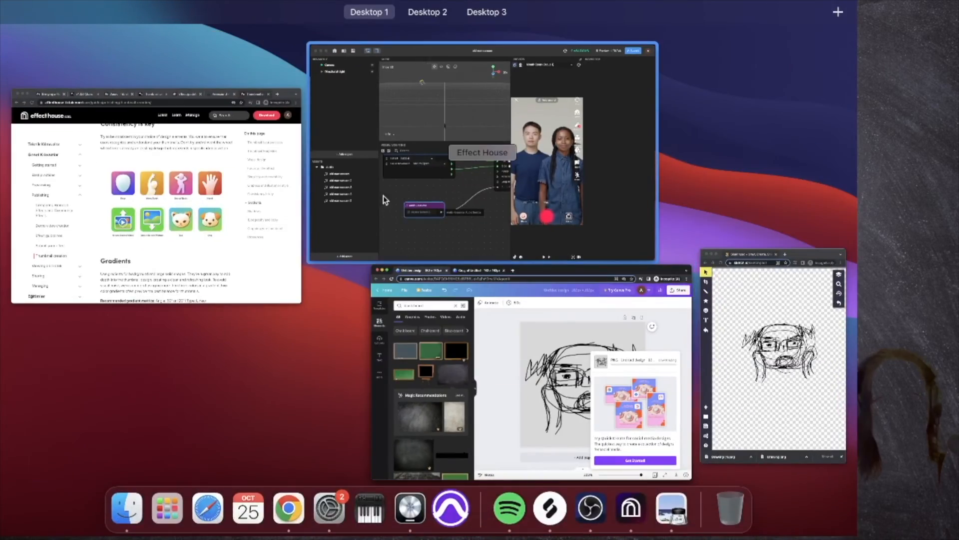
{"action": "left_click", "coordinate": [383, 195]}
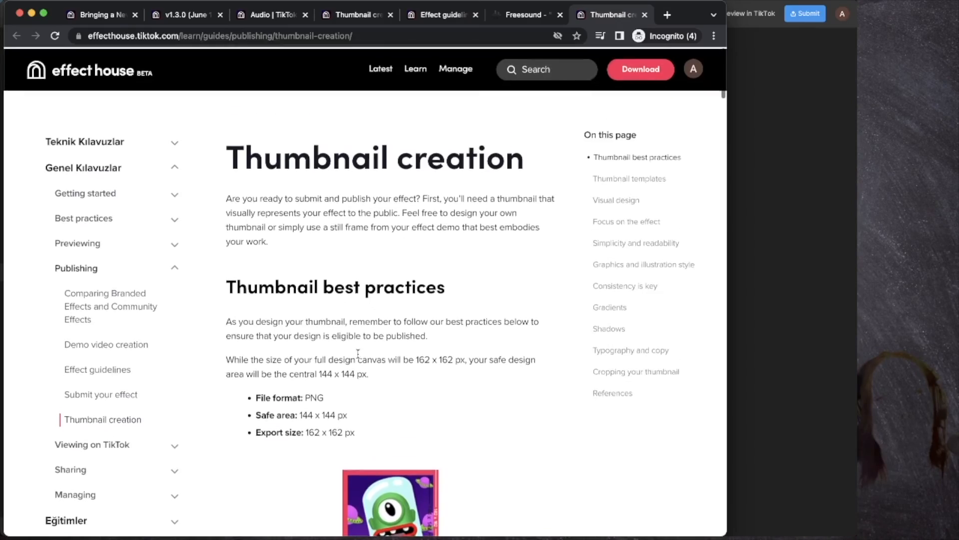
{"action": "key", "text": "ctrl+Up"}
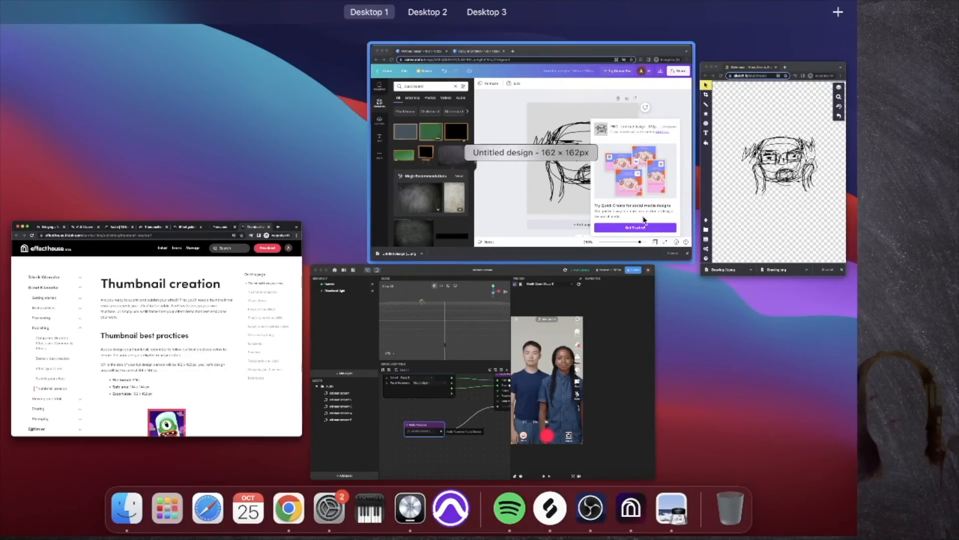
{"action": "left_click", "coordinate": [554, 199]}
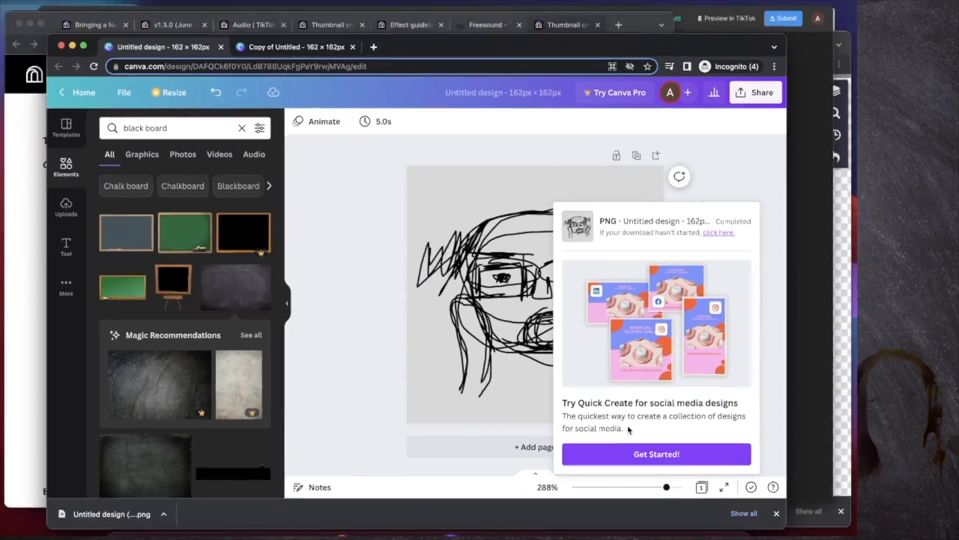
{"action": "key", "text": "ctrl+Up"}
{"action": "left_click", "coordinate": [476, 253]}
{"action": "key", "text": "ctrl+Up"}
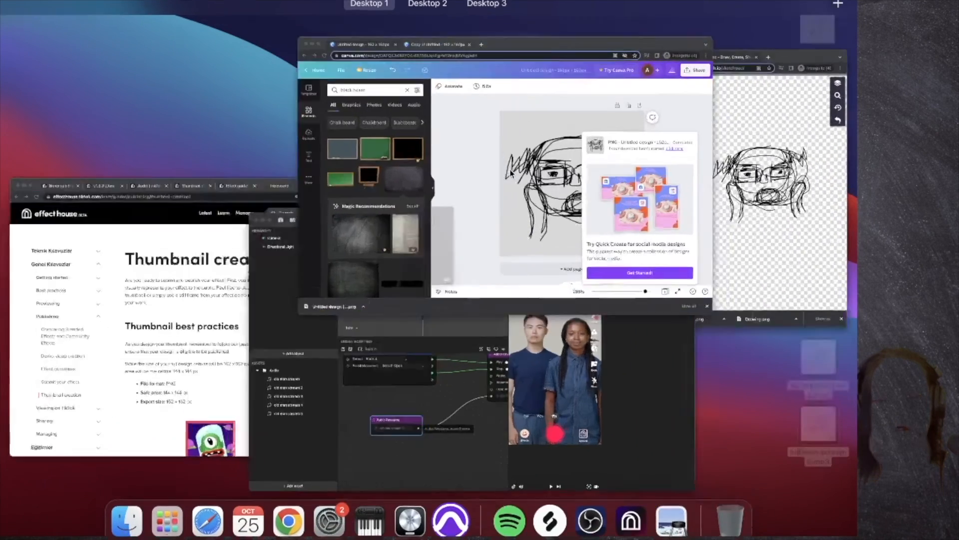
{"action": "left_click", "coordinate": [511, 174]}
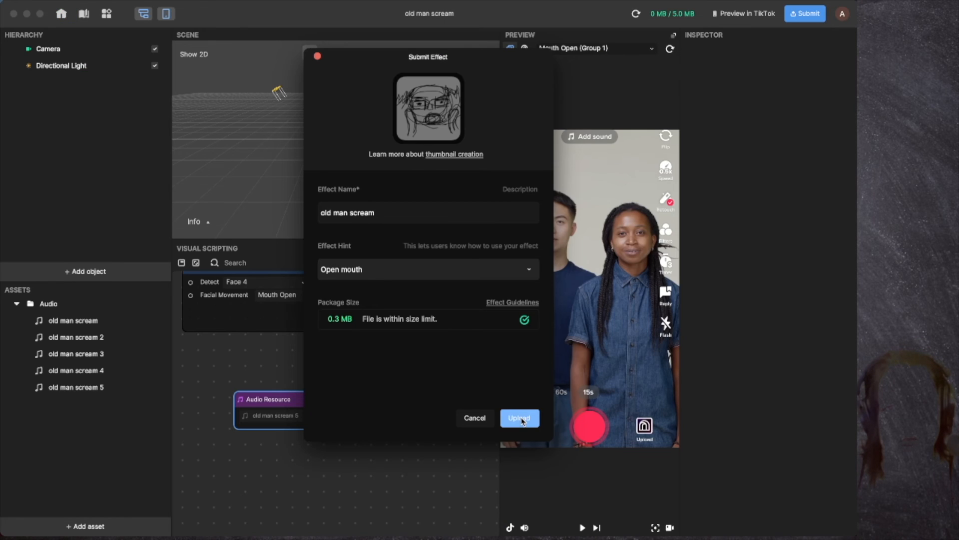
{"action": "left_click", "coordinate": [521, 419]}
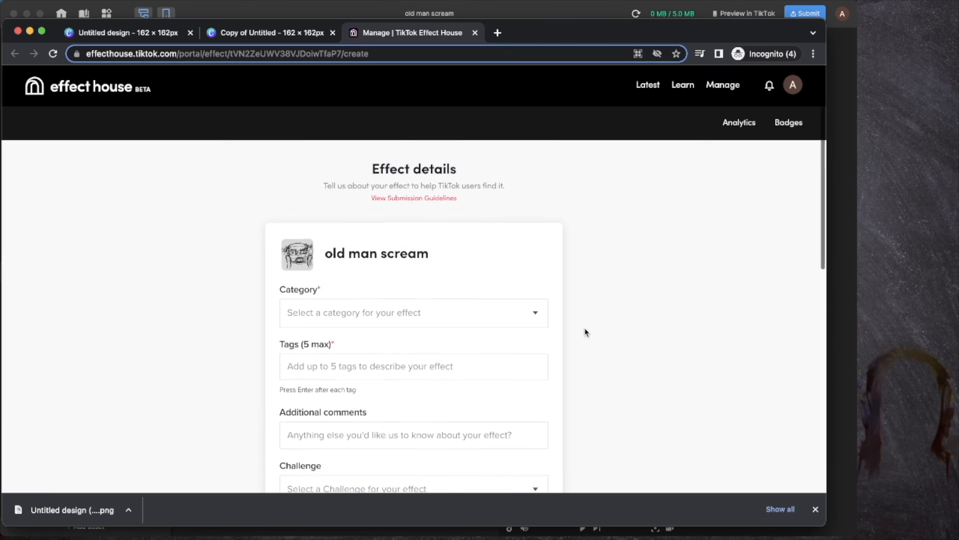
Step: Choose Funny as the category and add tags scream, old man scream, old man, audio filter, audio
{"action": "scroll", "coordinate": [585, 332], "scroll_direction": "down", "scroll_amount": 3}
{"action": "left_click", "coordinate": [521, 228]}
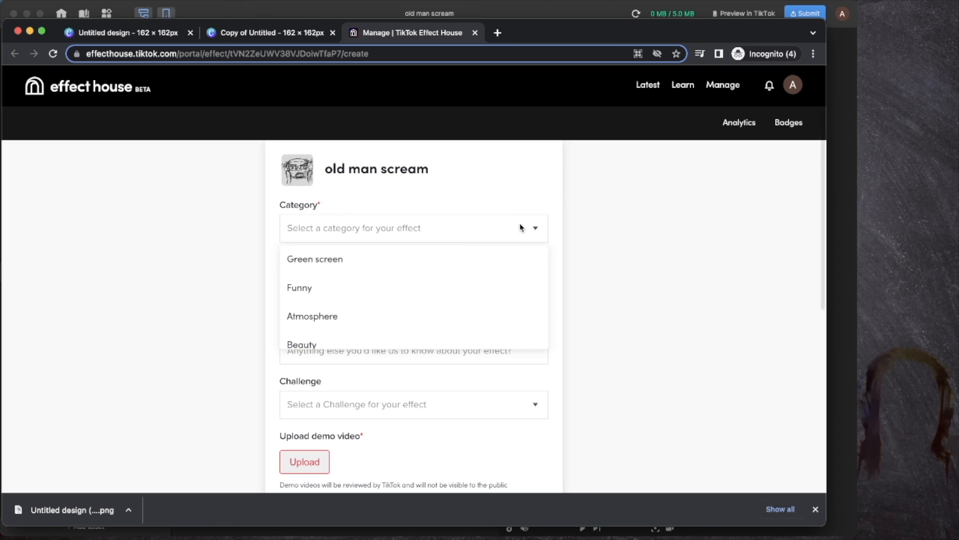
{"action": "scroll", "coordinate": [408, 283], "scroll_direction": "down", "scroll_amount": 5}
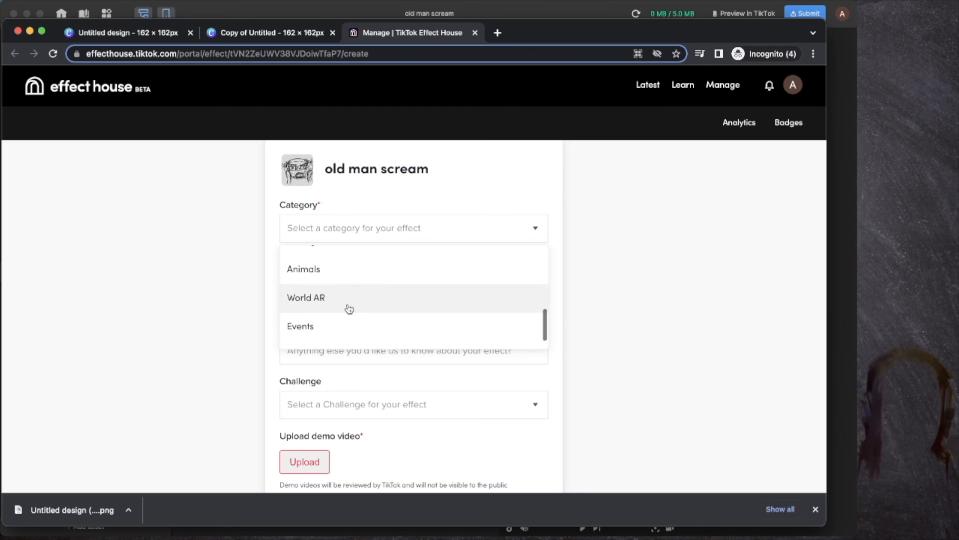
{"action": "scroll", "coordinate": [339, 323], "scroll_direction": "up", "scroll_amount": 4}
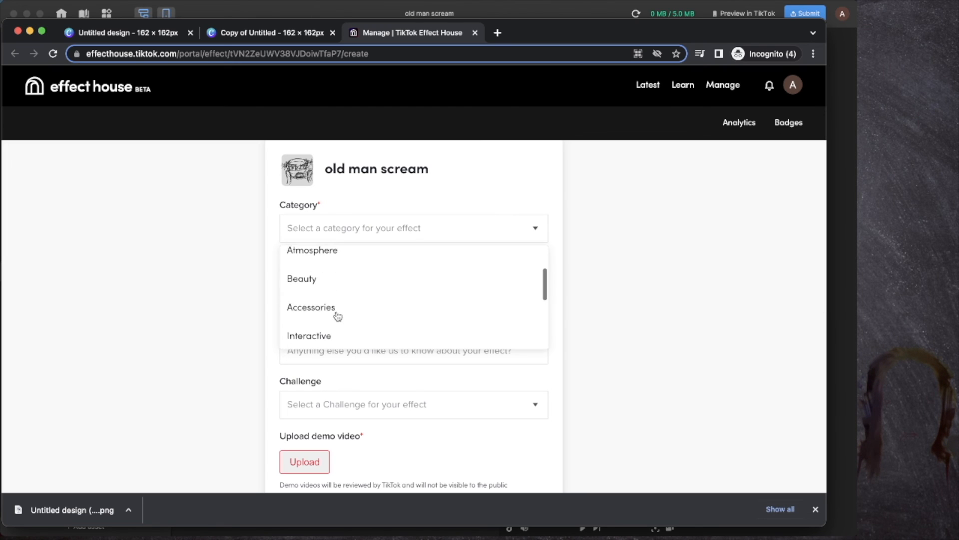
{"action": "scroll", "coordinate": [335, 314], "scroll_direction": "up", "scroll_amount": 2}
{"action": "left_click", "coordinate": [313, 283]}
{"action": "left_click", "coordinate": [313, 283]}
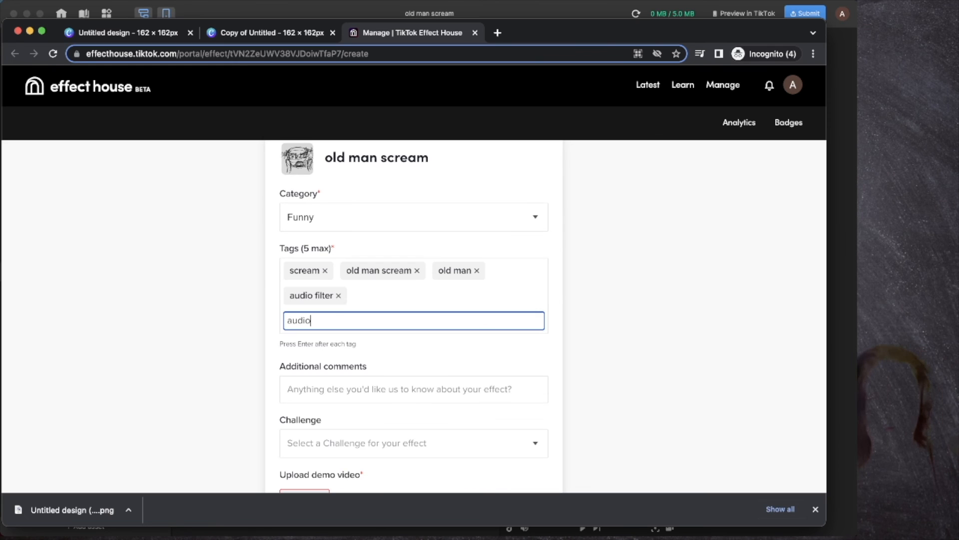
{"action": "key", "text": "Return"}
{"action": "scroll", "coordinate": [381, 352], "scroll_direction": "down", "scroll_amount": 3}
{"action": "left_click", "coordinate": [366, 306]}
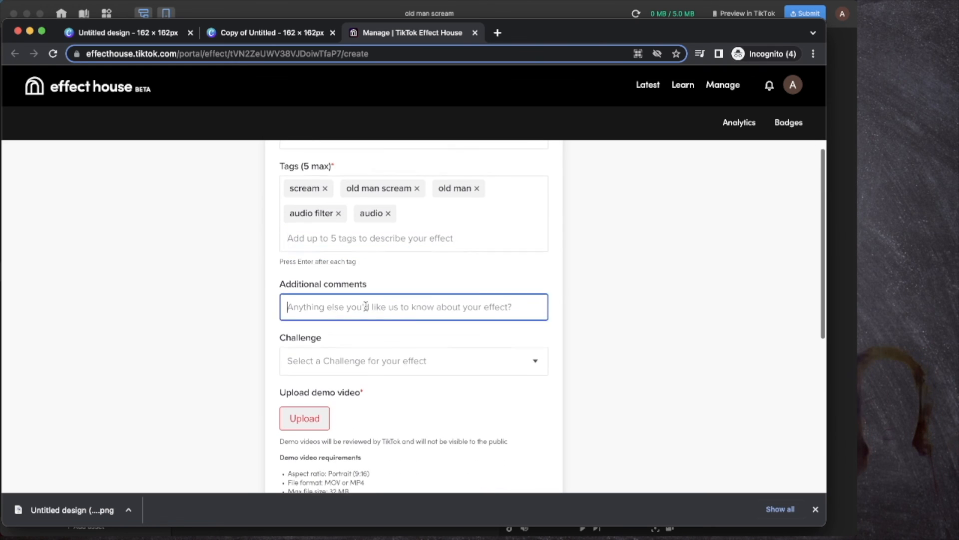
{"action": "scroll", "coordinate": [309, 267], "scroll_direction": "down", "scroll_amount": 3}
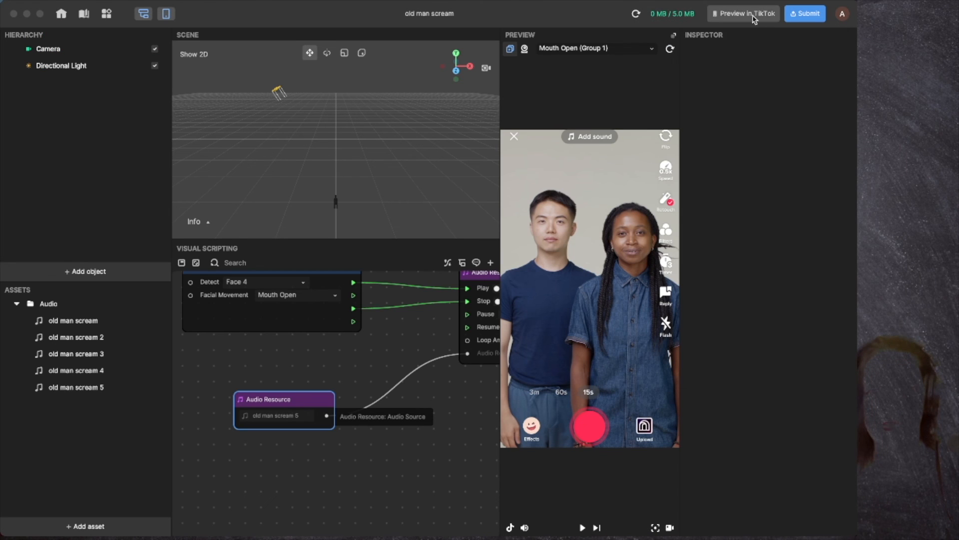
Step: Generate a TikTok preview QR code for the old man scream effect
{"action": "left_click", "coordinate": [754, 15]}
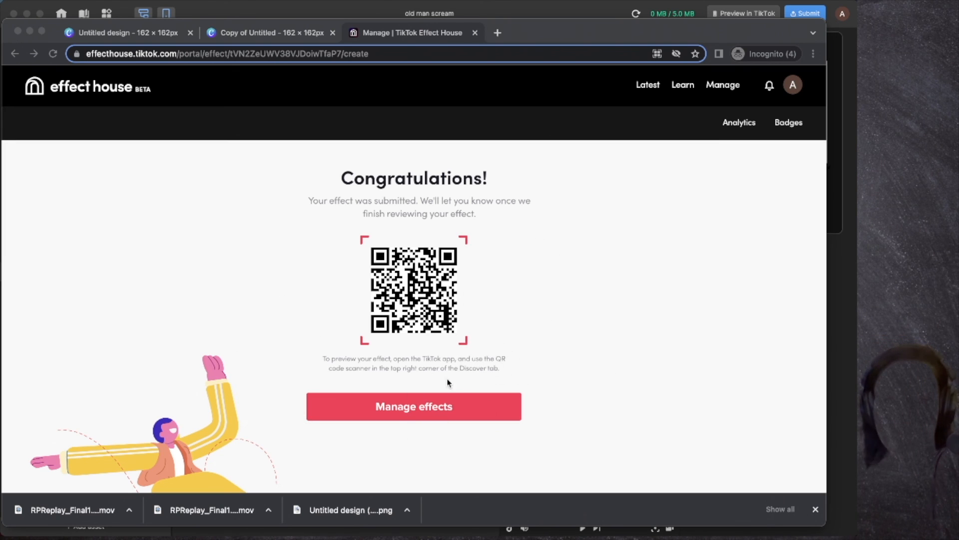
Step: Go to Manage effects, check Analytics, then return to the Main list showing old man scream under review
{"action": "left_click", "coordinate": [447, 408]}
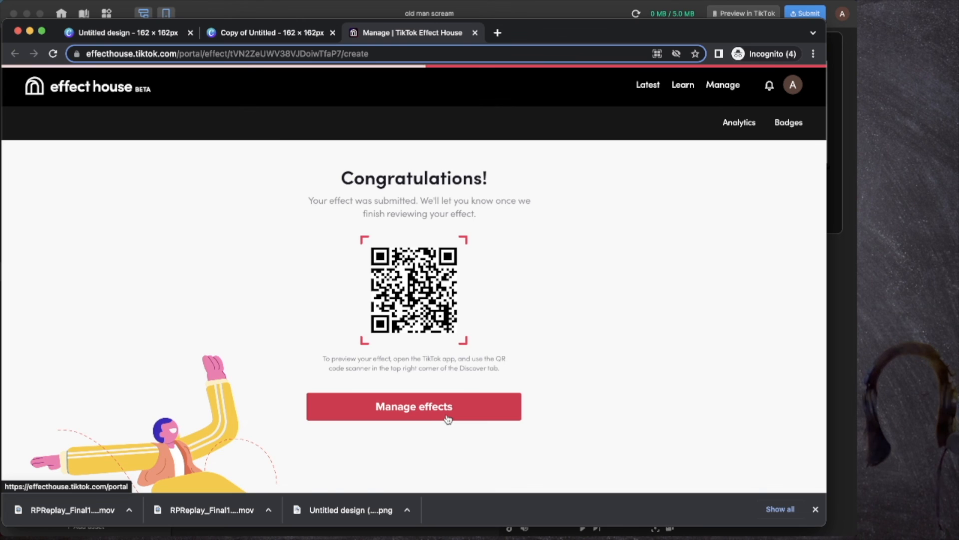
{"action": "scroll", "coordinate": [415, 369], "scroll_direction": "down", "scroll_amount": 3}
{"action": "scroll", "coordinate": [418, 368], "scroll_direction": "up", "scroll_amount": 2}
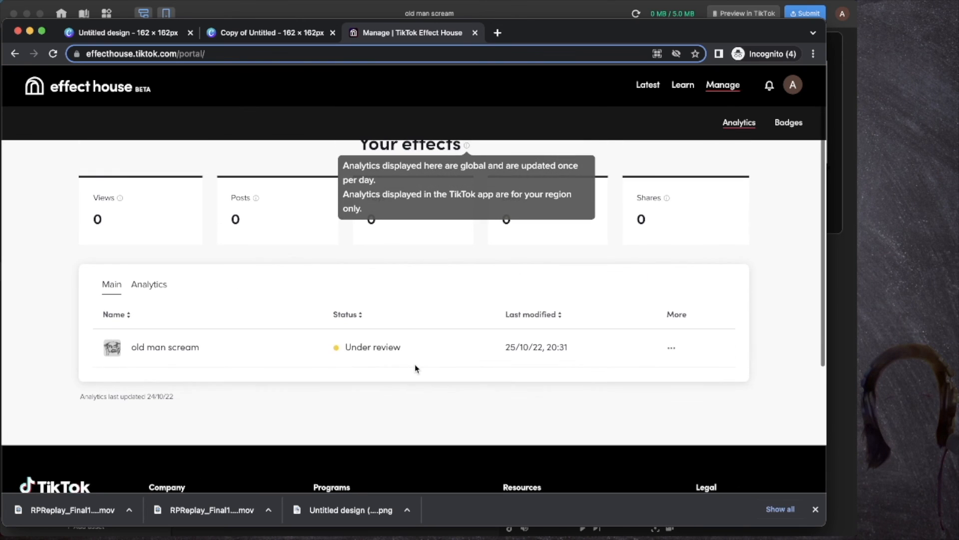
{"action": "scroll", "coordinate": [403, 327], "scroll_direction": "up", "scroll_amount": 2}
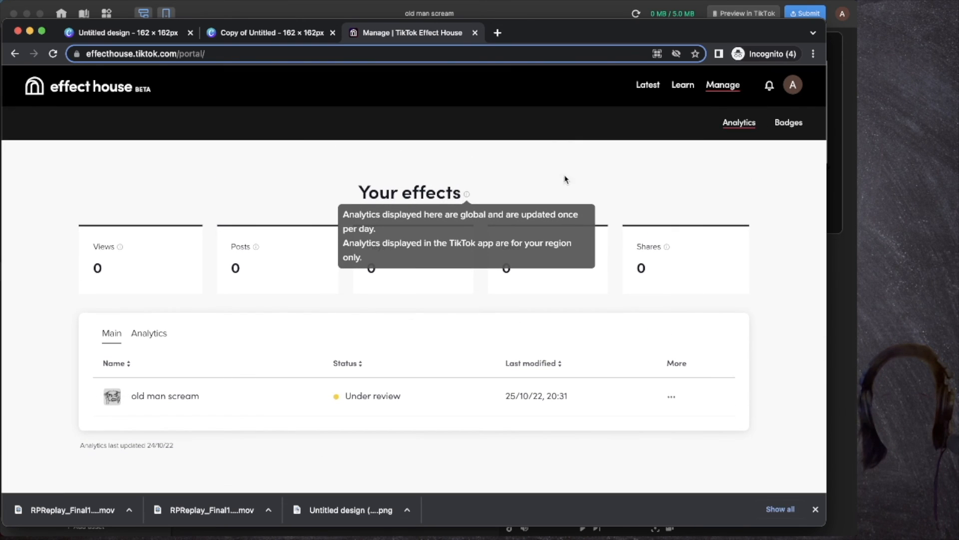
{"action": "left_click", "coordinate": [148, 334]}
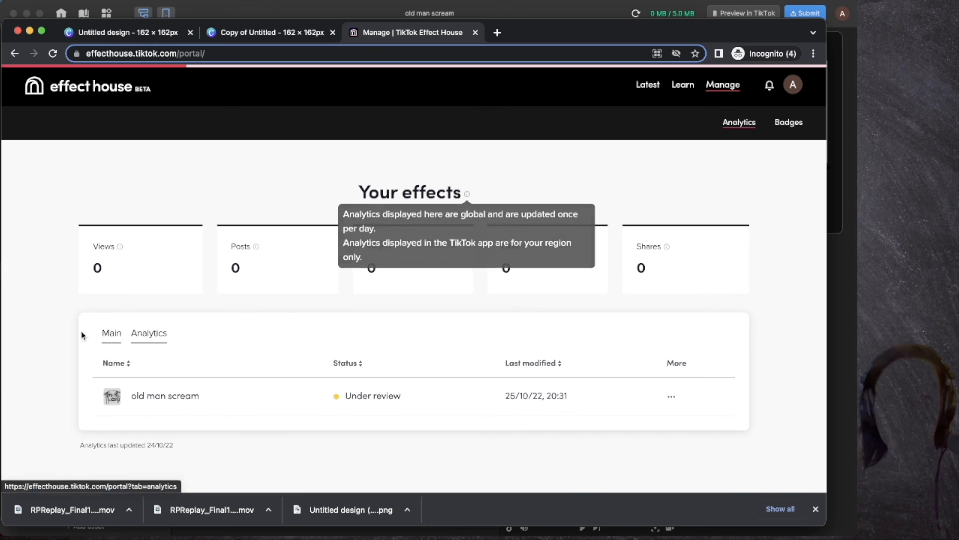
{"action": "left_click", "coordinate": [111, 340]}
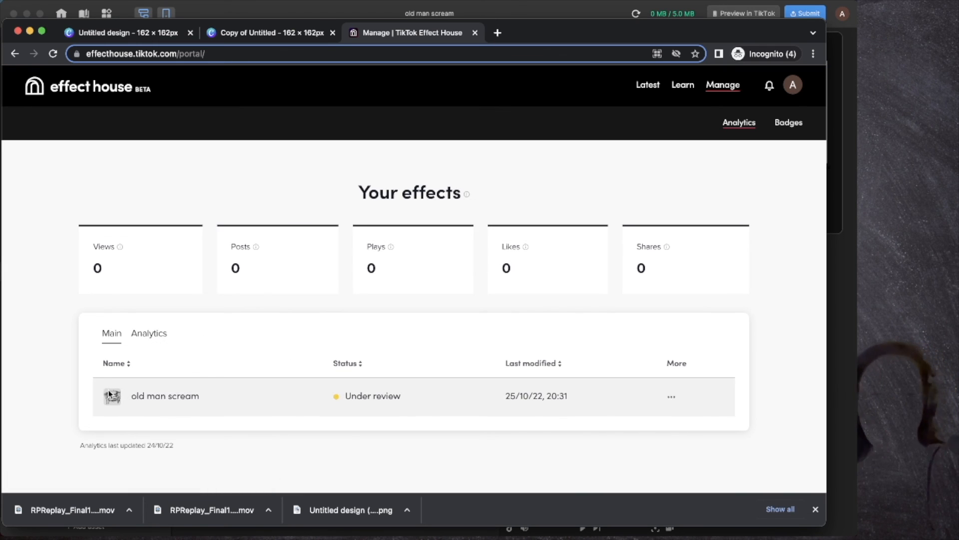
{"action": "scroll", "coordinate": [116, 402], "scroll_direction": "up", "scroll_amount": 5, "text": "ctrl"}
{"action": "scroll", "coordinate": [122, 394], "scroll_direction": "up", "scroll_amount": 1, "text": "ctrl"}
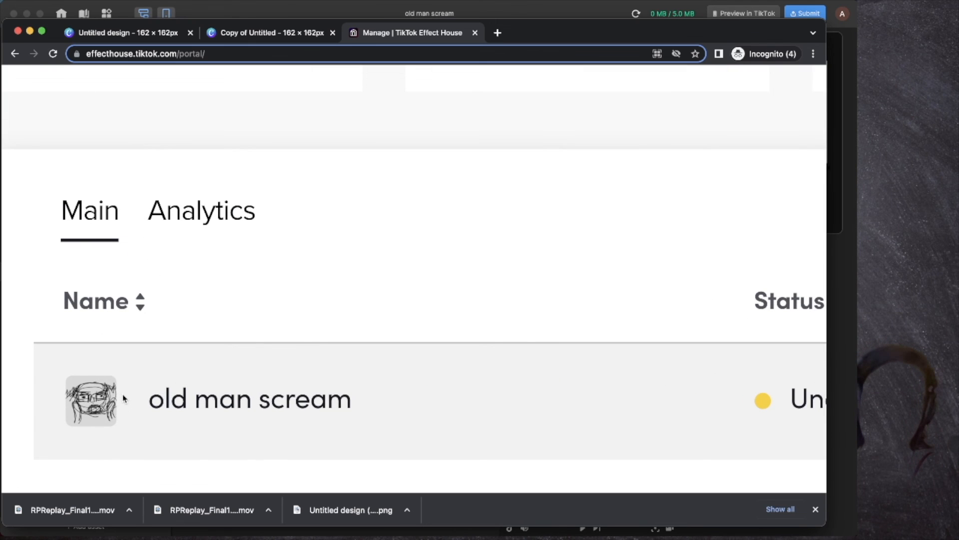
{"action": "scroll", "coordinate": [122, 394], "scroll_direction": "down", "scroll_amount": 6, "text": "ctrl"}
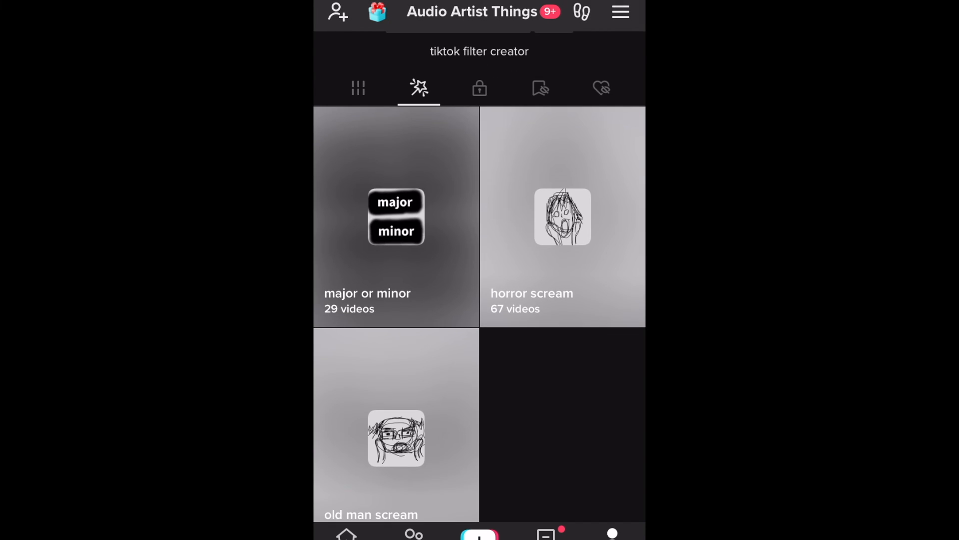
Step: Open the old man scream effect's TikTok page and browse its 82 user videos
{"action": "scroll", "coordinate": [479, 315], "scroll_direction": "up", "scroll_amount": 4}
{"action": "scroll", "coordinate": [480, 314], "scroll_direction": "down", "scroll_amount": 4}
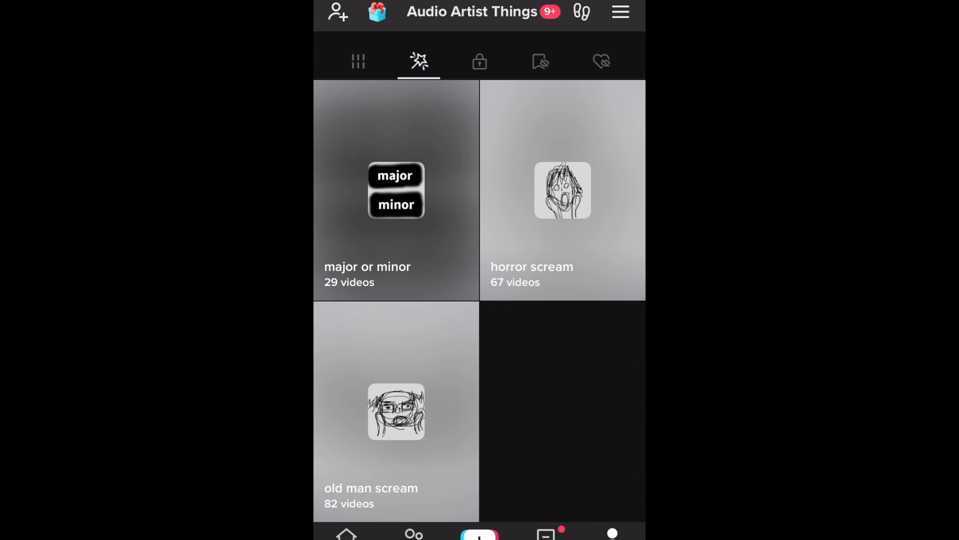
{"action": "left_click", "coordinate": [397, 411]}
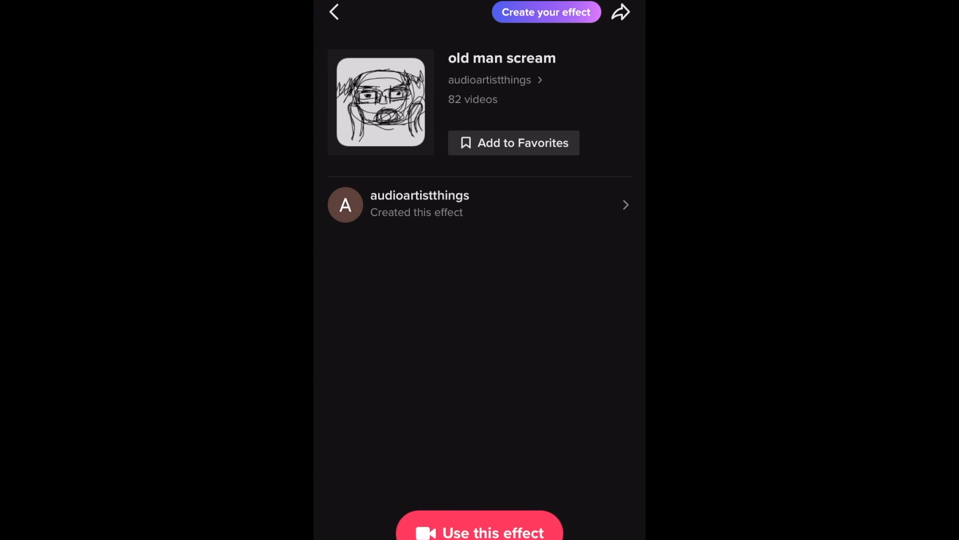
{"action": "scroll", "coordinate": [479, 299], "scroll_direction": "down", "scroll_amount": 6}
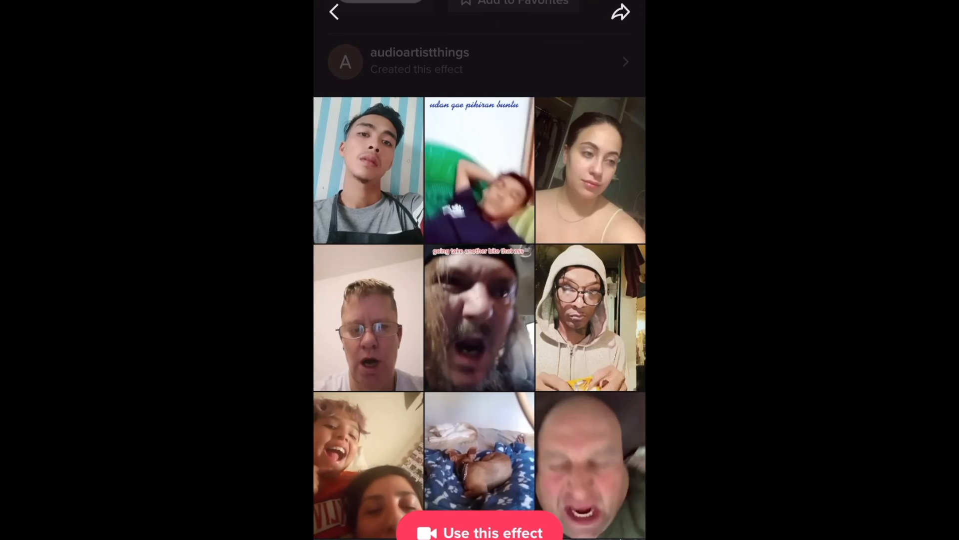
{"action": "scroll", "coordinate": [479, 300], "scroll_direction": "down", "scroll_amount": 5}
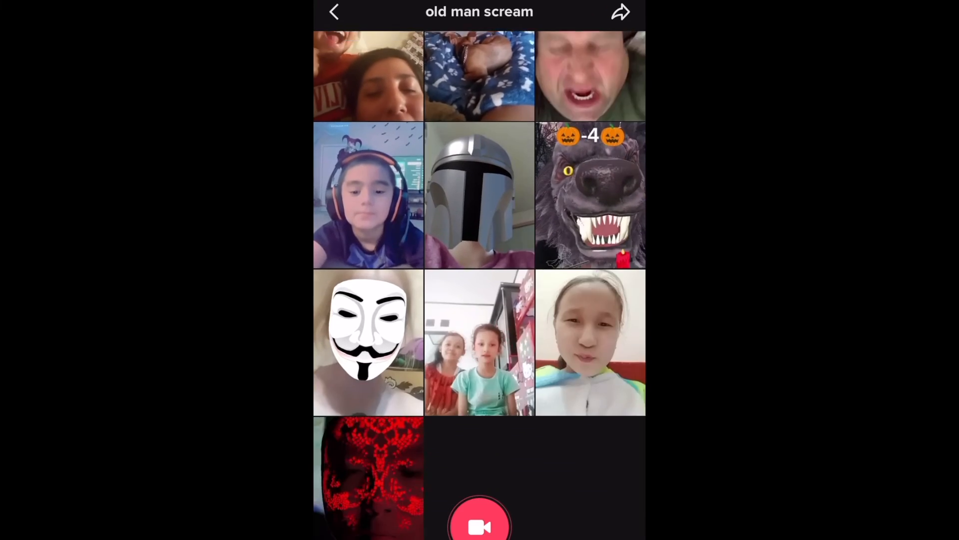
{"action": "scroll", "coordinate": [479, 300], "scroll_direction": "up", "scroll_amount": 10}
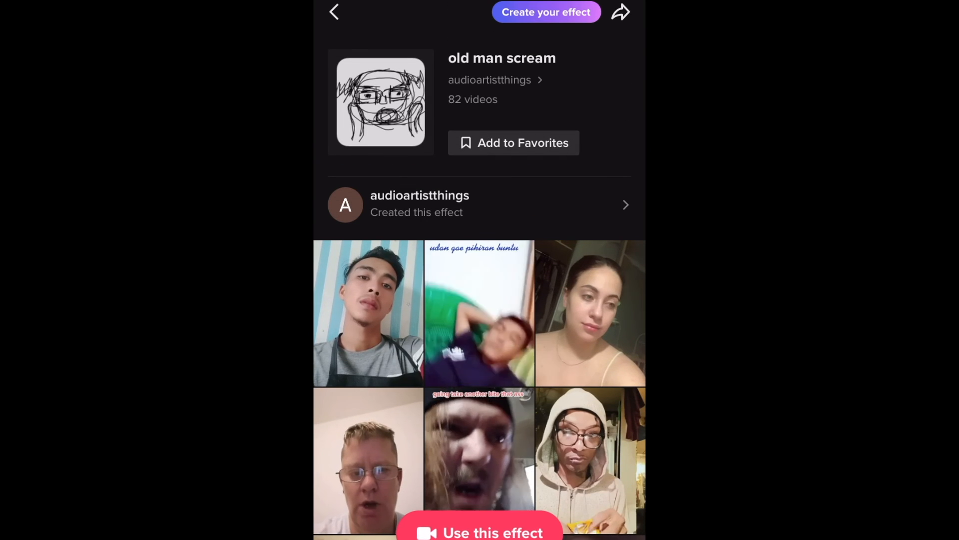